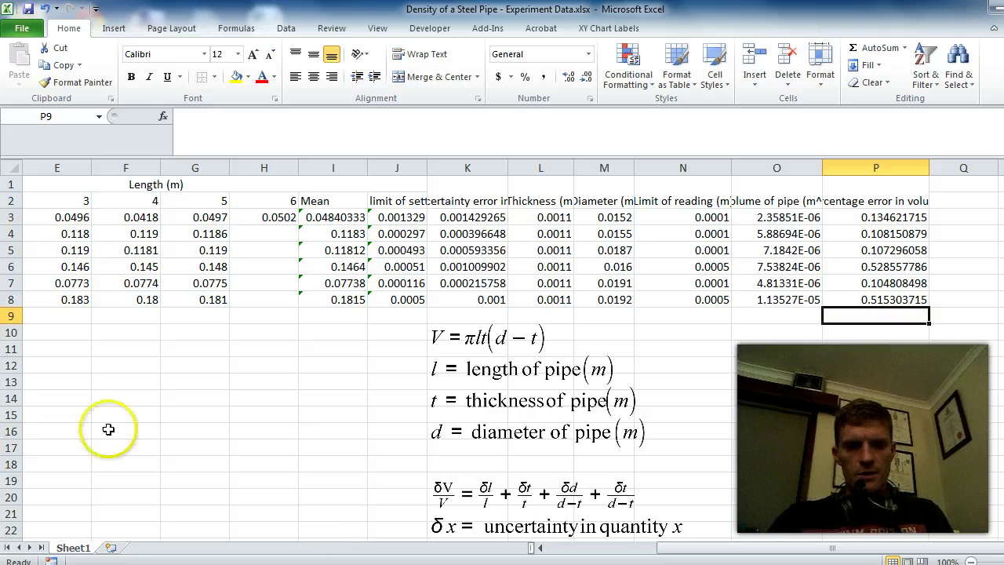
# Look across the whole data table, from the specimen number column to the percentage error in volume column
pyautogui.click(92, 202)
pyautogui.hotkey('ctrl', 'Home')
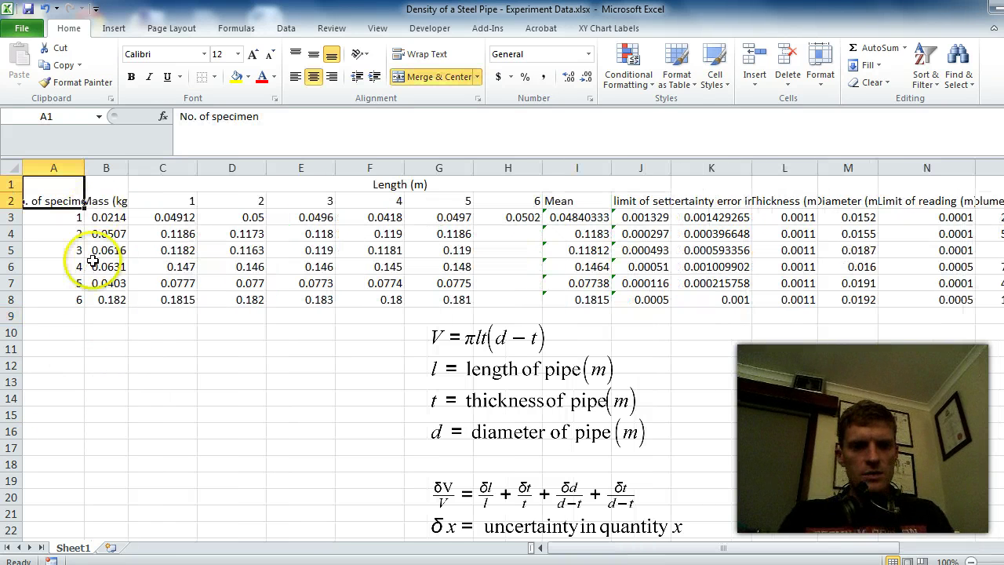
pyautogui.press('Down')
pyautogui.press('Right')
pyautogui.press('Right')
pyautogui.press('Right')
pyautogui.press('Right')
pyautogui.press('Right')
pyautogui.press('Right')
pyautogui.press('Right')
pyautogui.press('Right')
pyautogui.press('Right')
pyautogui.press('Right')
pyautogui.press('Right')
pyautogui.press('Right')
pyautogui.press('Right')
pyautogui.press('Right')
pyautogui.press('Right')
pyautogui.press('Right')
pyautogui.press('Right')
pyautogui.press('Right')
pyautogui.press('Right')
pyautogui.press('Right')
pyautogui.press('Left')
pyautogui.press('Left')
pyautogui.press('Left')
pyautogui.press('Left')
pyautogui.press('Left')
pyautogui.press('Left')
pyautogui.press('Left')
pyautogui.press('Left')
pyautogui.press('Left')
pyautogui.press('Left')
pyautogui.press('Left')
pyautogui.press('Left')
pyautogui.press('Left')
pyautogui.press('Left')
pyautogui.press('Left')
pyautogui.press('Left')
pyautogui.press('Left')
pyautogui.press('Left')
pyautogui.press('Left')
pyautogui.press('Left')
pyautogui.press('Left')
pyautogui.press('Up')
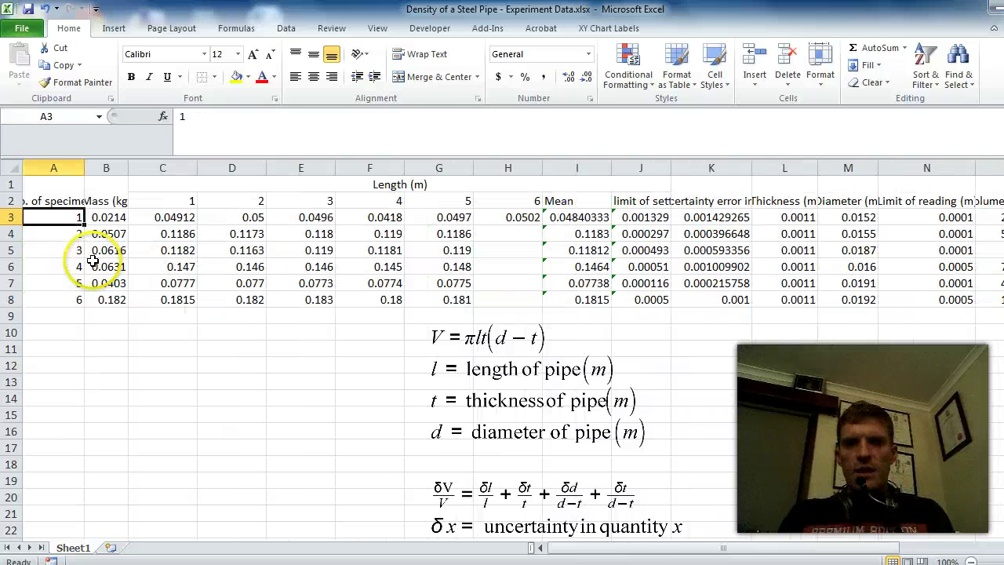
# Look through the specimen rows and the repeated length measurements in columns C to H
pyautogui.press('Down')
pyautogui.press('Down')
pyautogui.press('Down')
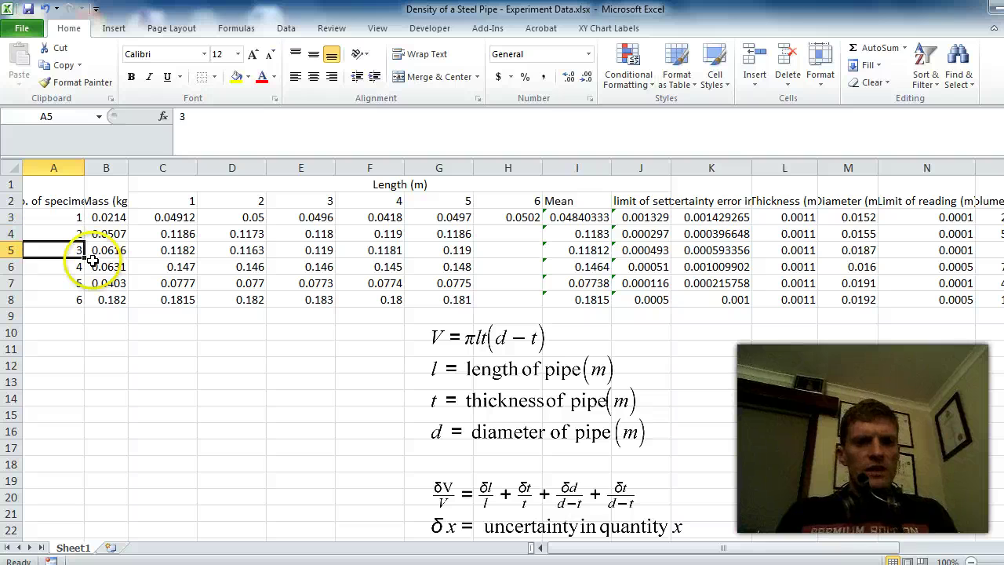
pyautogui.press('Right')
pyautogui.press('Right')
pyautogui.press('Right')
pyautogui.press('Right')
pyautogui.press('Right')
pyautogui.press('Right')
pyautogui.press('Right')
pyautogui.press('Right')
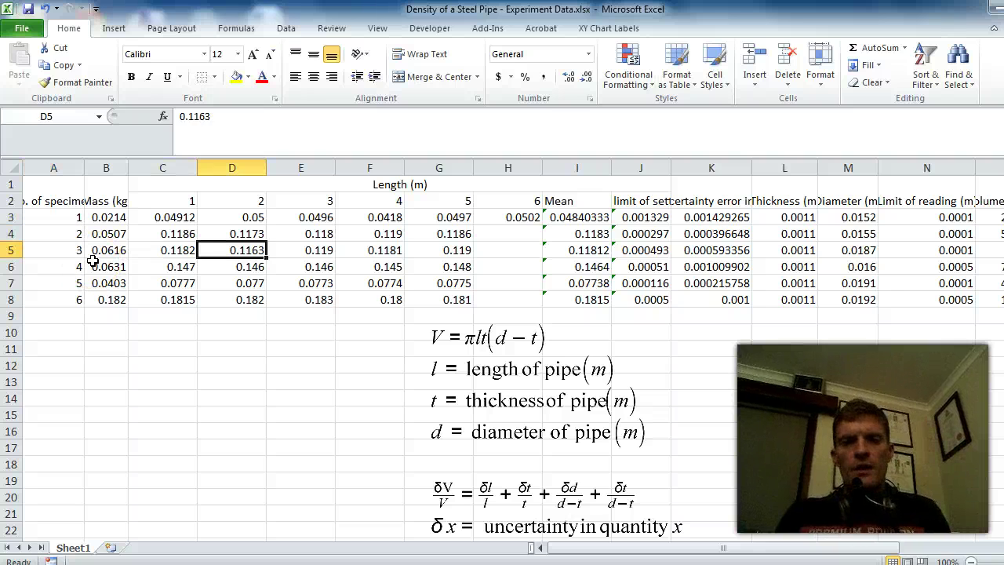
# Examine the formulas behind the mean length in column I and the limit of setting error in column J
pyautogui.press('Up')
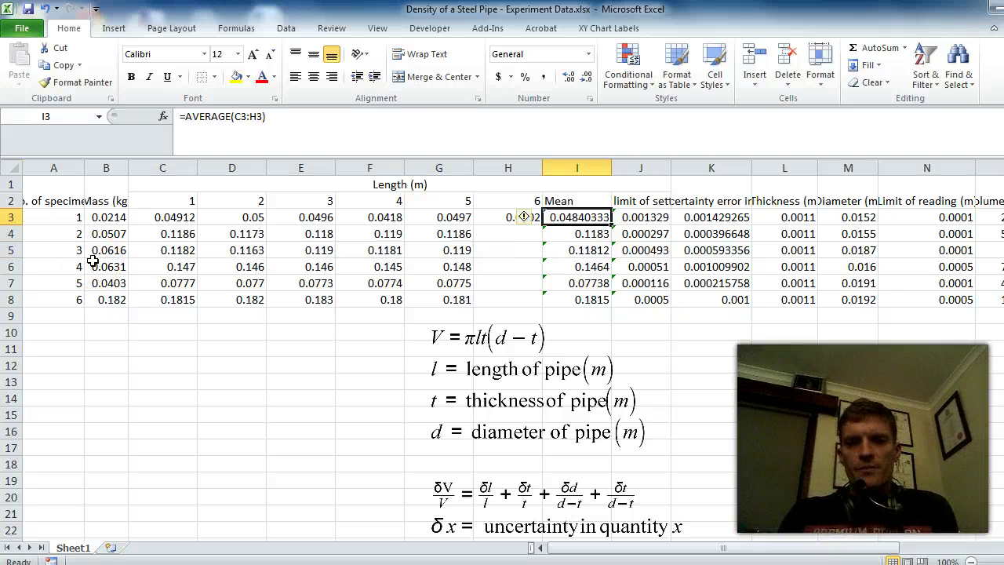
pyautogui.press('Up')
pyautogui.press('Down')
pyautogui.press('Down')
pyautogui.press('Down')
pyautogui.press('Down')
pyautogui.press('Right')
pyautogui.press('Up')
pyautogui.press('Up')
pyautogui.press('Up')
pyautogui.press('Up')
pyautogui.press('Down')
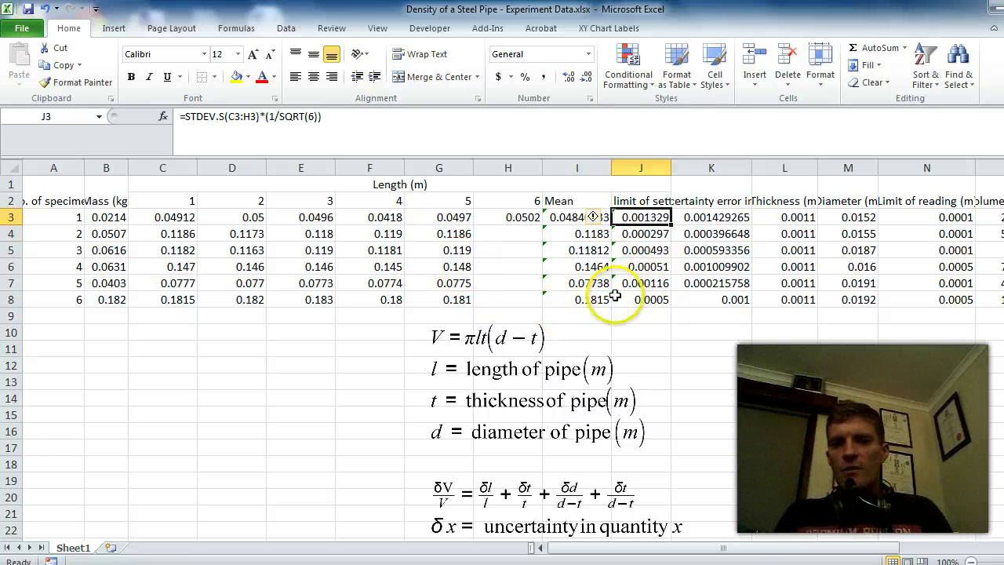
# Examine the formulas for total uncertainty in length and percentage error in volume in columns K and P
pyautogui.press('Right')
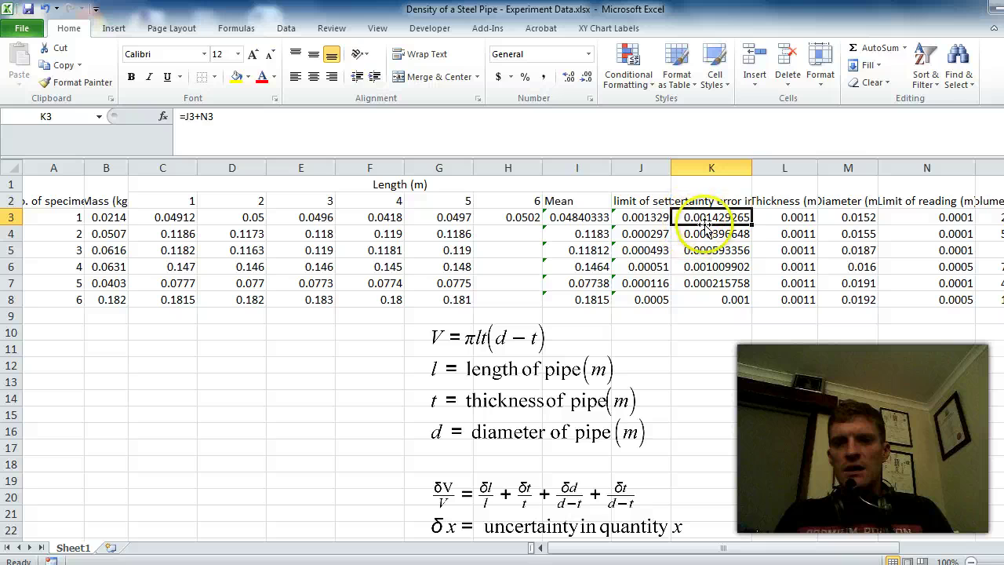
pyautogui.press('Up')
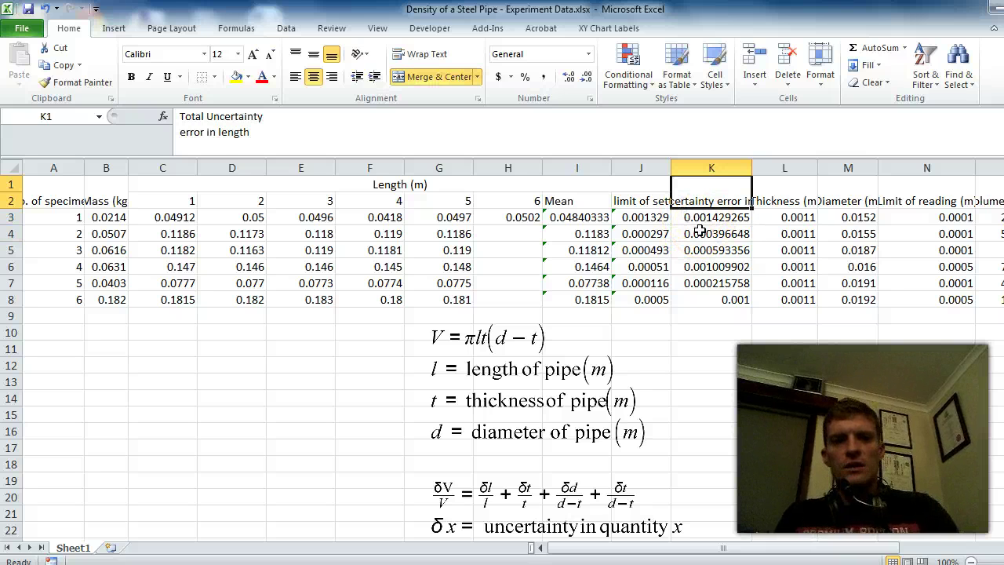
pyautogui.press('Down')
pyautogui.press('Down')
pyautogui.press('Right')
pyautogui.press('Right')
pyautogui.press('Right')
pyautogui.press('Right')
pyautogui.press('Right')
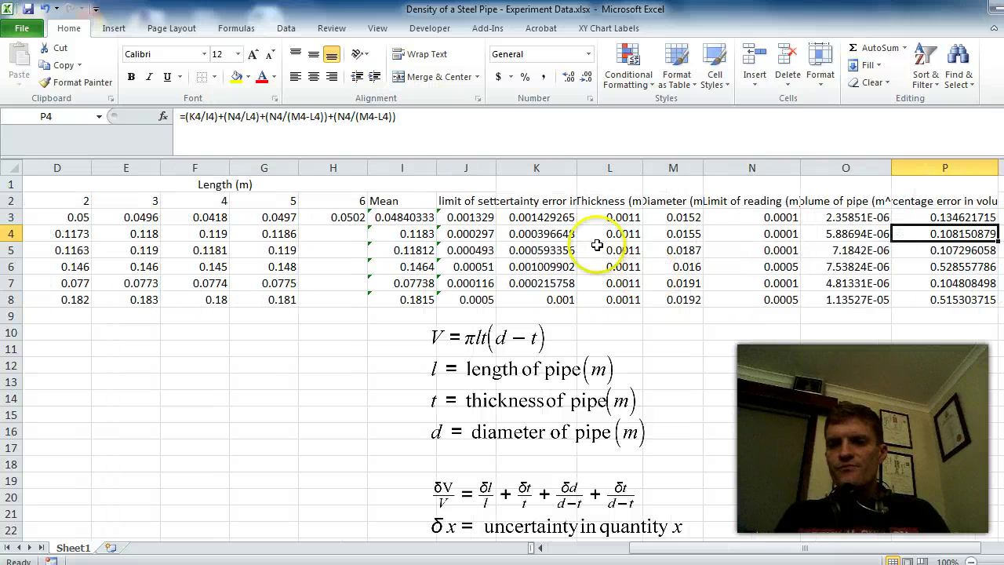
pyautogui.press('Left')
pyautogui.press('Left')
pyautogui.press('Home')
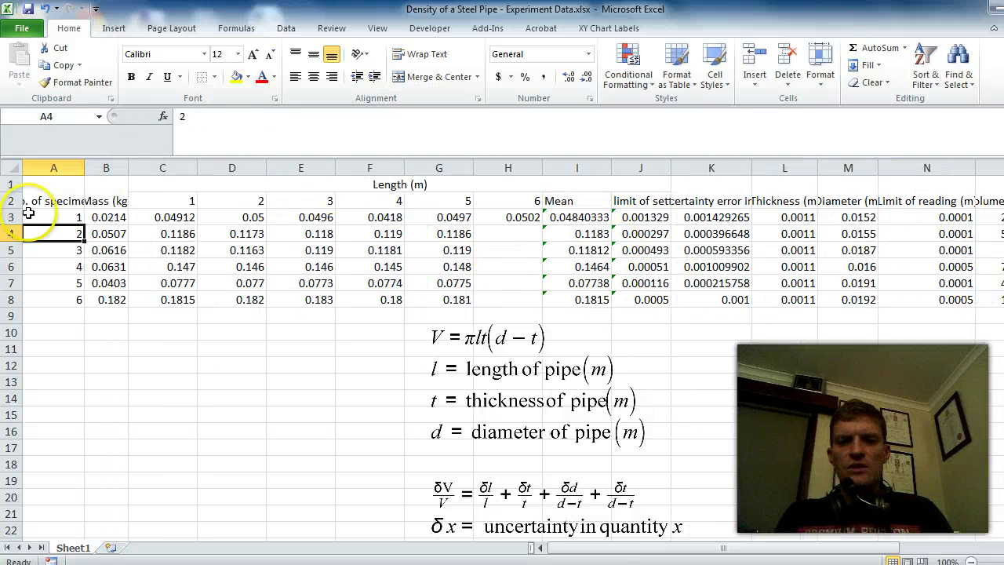
# Put a thick box border around the header rows A1:P2
pyautogui.moveTo(39, 193); pyautogui.dragTo(925, 202)
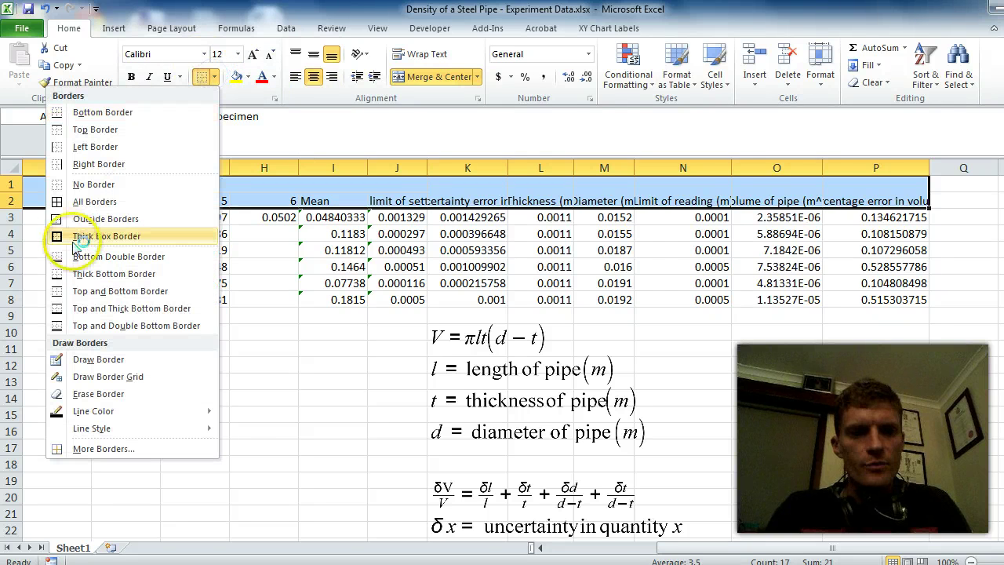
pyautogui.click(79, 236)
pyautogui.click(171, 233)
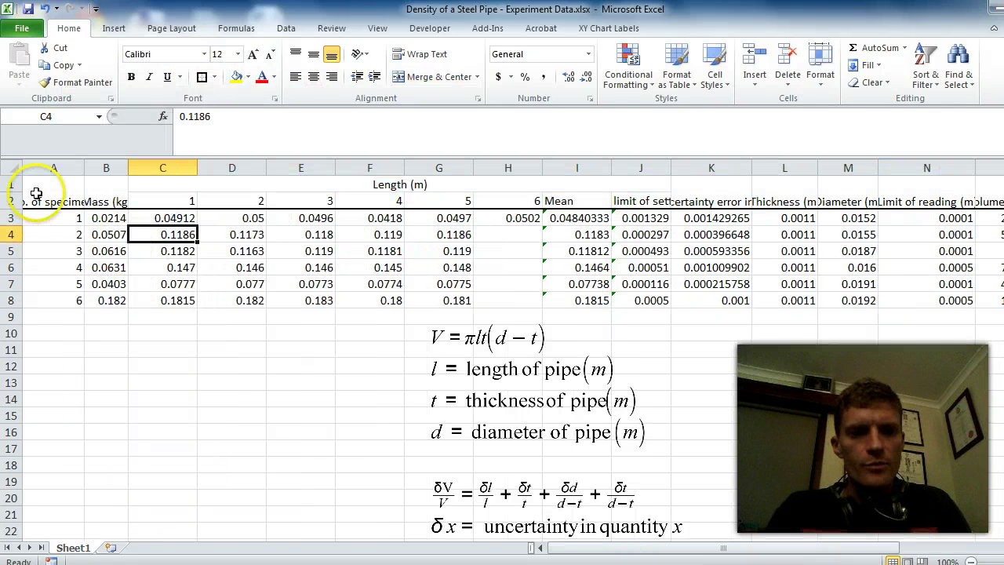
# Put separate thick box borders around the specimen number range A1:A8 and the mass range B1:B8
pyautogui.moveTo(54, 184); pyautogui.dragTo(54, 300)
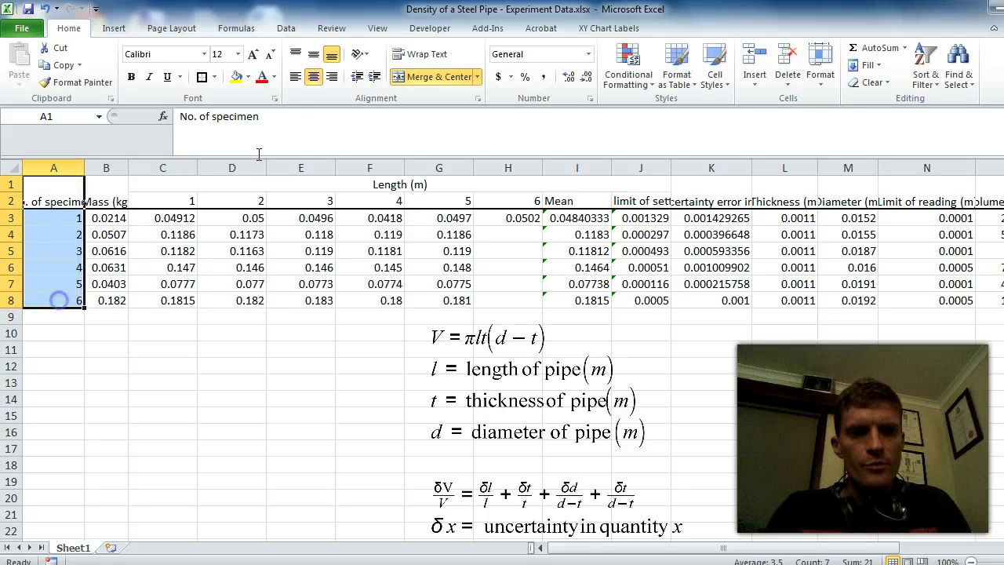
pyautogui.click(202, 78)
pyautogui.moveTo(106, 185); pyautogui.dragTo(106, 301)
pyautogui.click(202, 76)
# Put a thick box border around the length section C1:K8, including its mean and uncertainty columns
pyautogui.moveTo(145, 183); pyautogui.dragTo(695, 300)
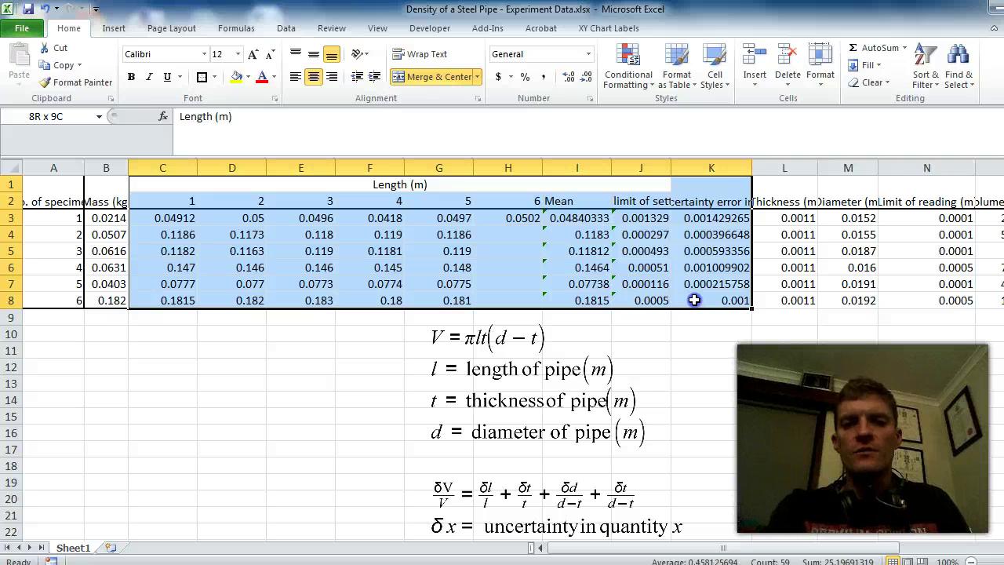
pyautogui.moveTo(694, 301); pyautogui.dragTo(695, 301)
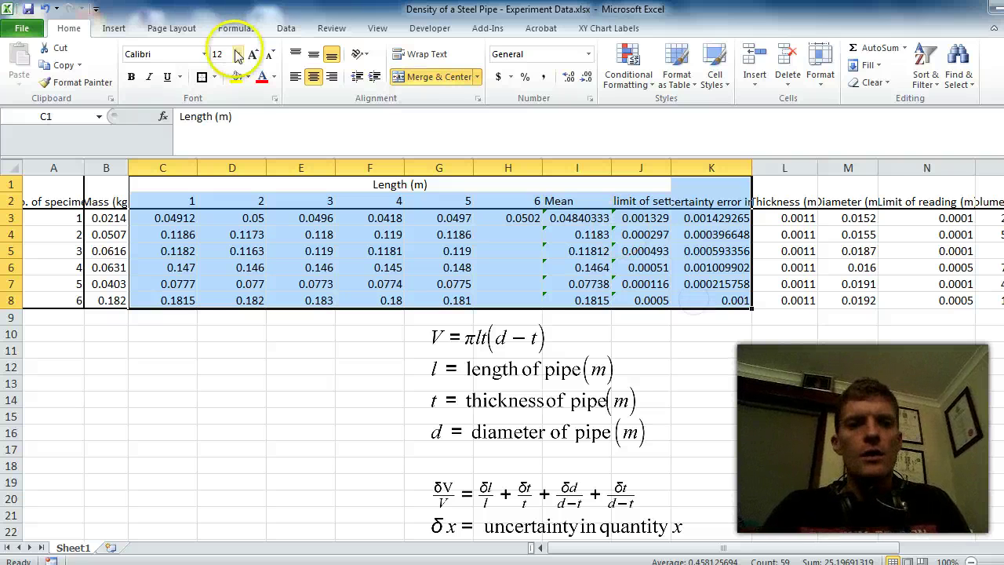
pyautogui.click(203, 78)
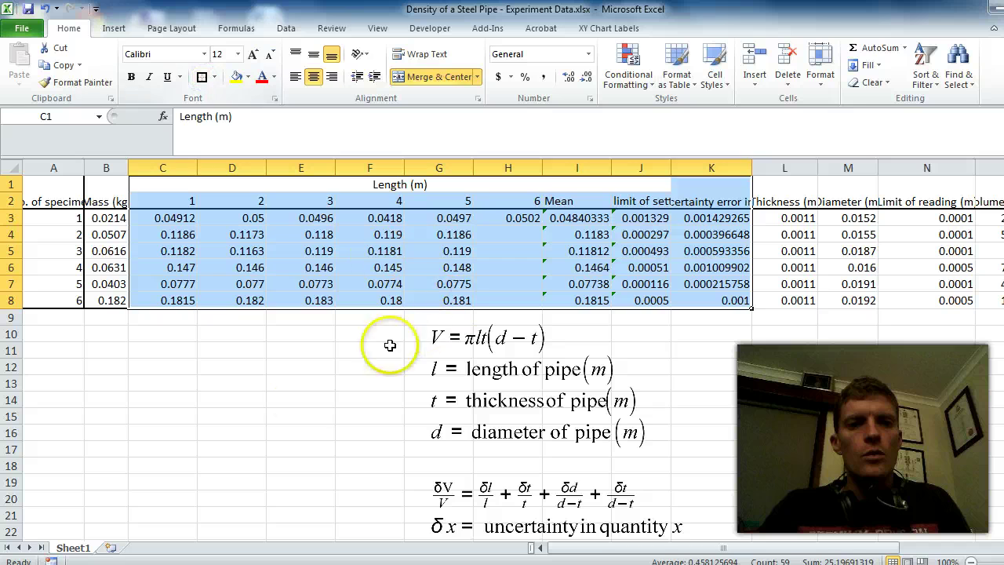
pyautogui.click(301, 400)
pyautogui.moveTo(162, 191); pyautogui.dragTo(691, 296)
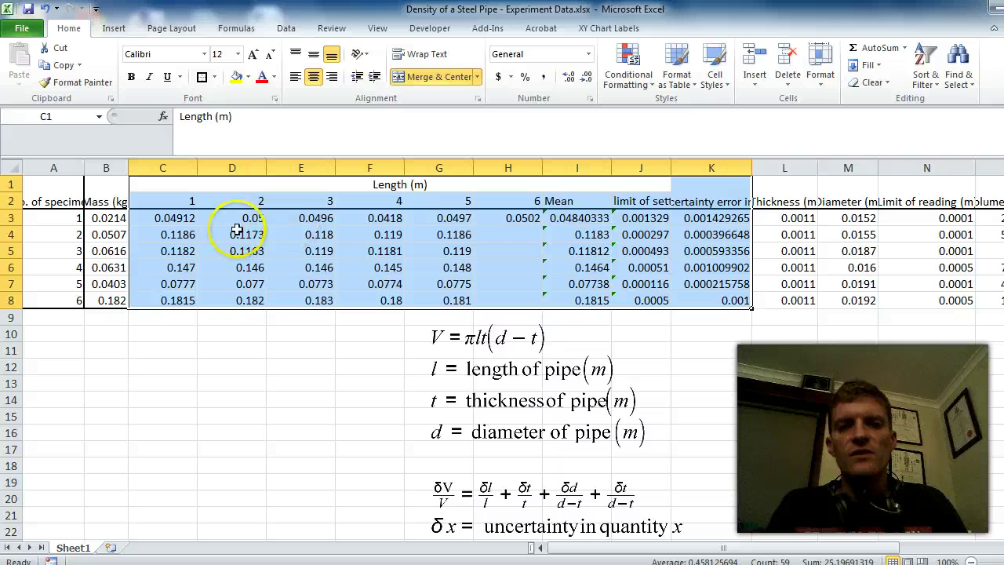
pyautogui.click(185, 400)
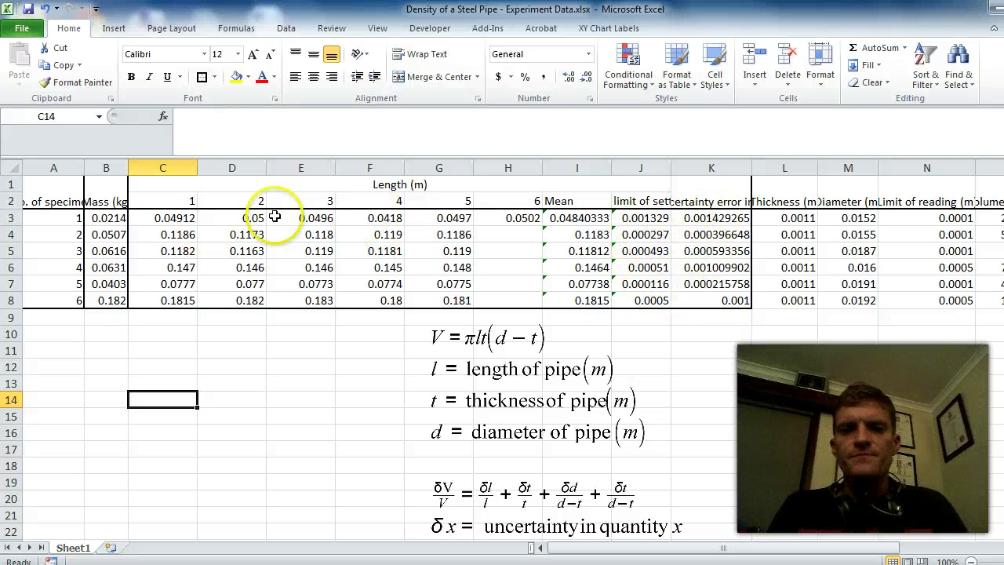
# Put separate thick box borders around the thickness range L1:L8 and the diameter range M1:M8
pyautogui.moveTo(784, 192); pyautogui.dragTo(785, 298)
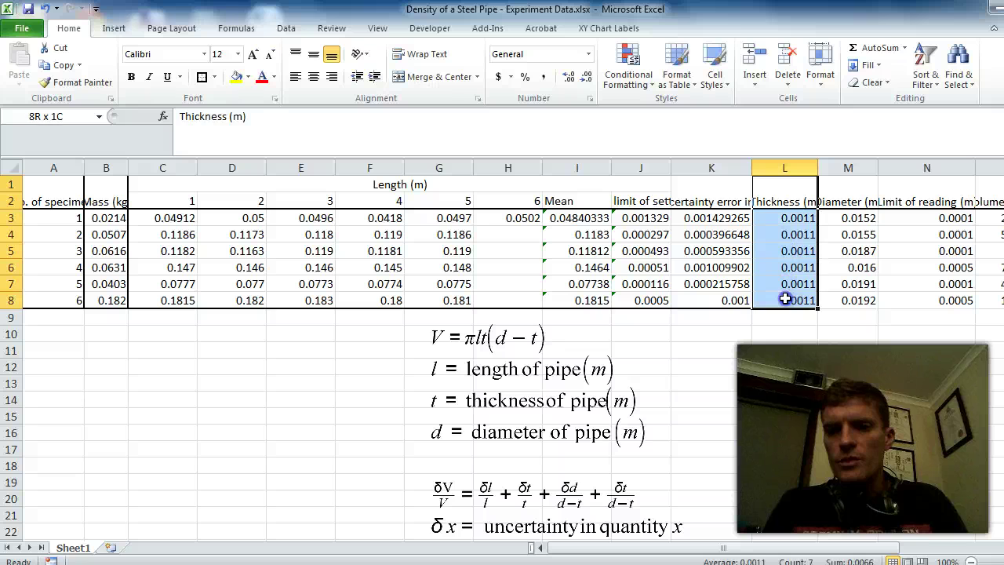
pyautogui.moveTo(848, 192); pyautogui.dragTo(844, 301)
pyautogui.click(202, 77)
# Put separate thick box borders around the volume, percentage error and limit of reading columns, rows 1 to 8
pyautogui.press('Right')
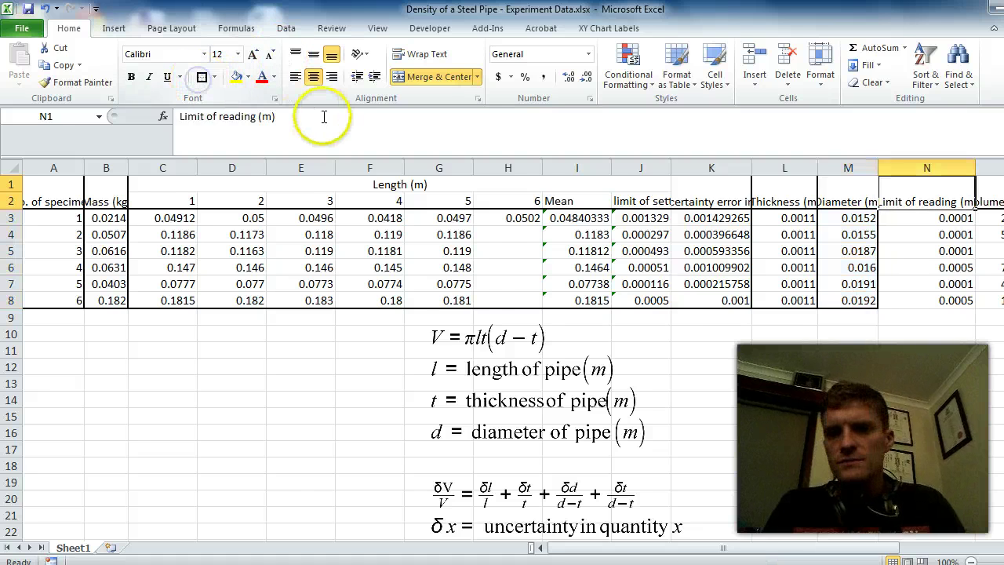
pyautogui.press('Right')
pyautogui.press('Right')
pyautogui.press('Right')
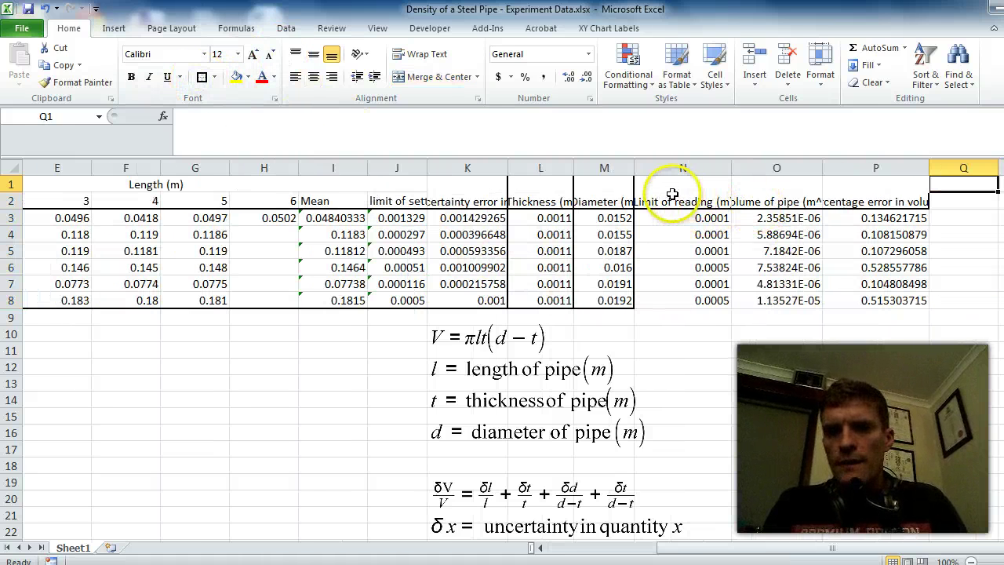
pyautogui.moveTo(773, 188); pyautogui.dragTo(777, 301)
pyautogui.click(201, 77)
pyautogui.moveTo(876, 186); pyautogui.dragTo(877, 300)
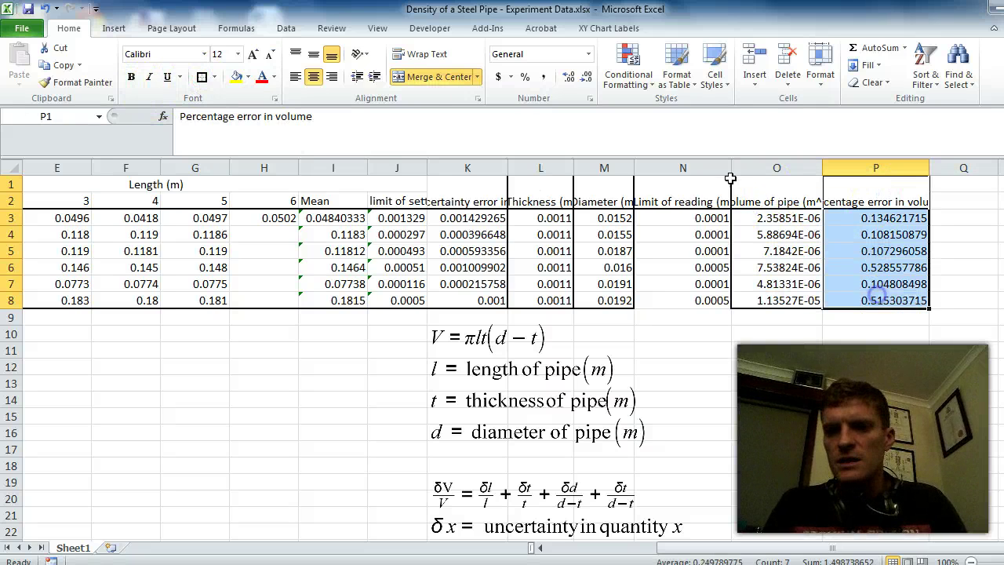
pyautogui.click(202, 77)
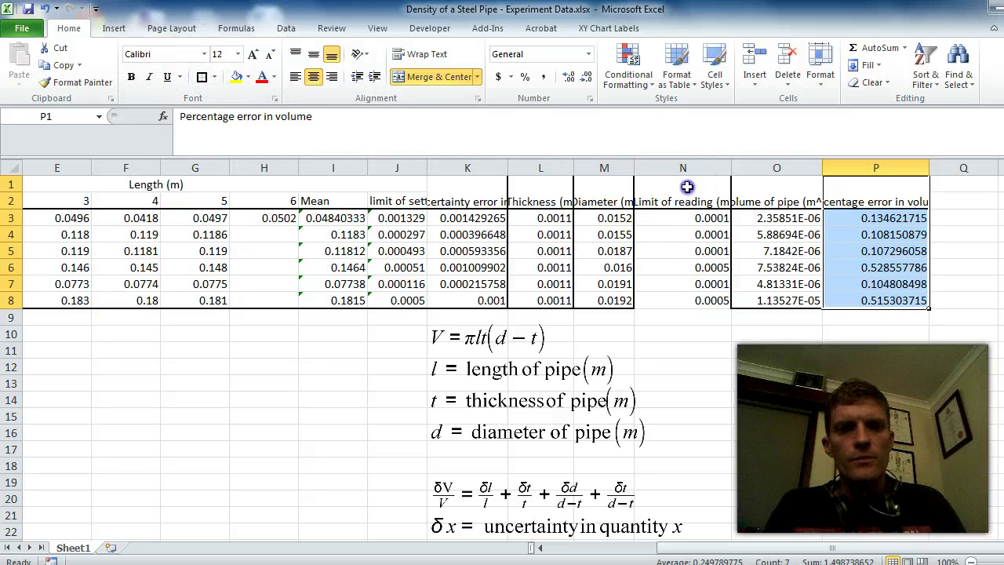
pyautogui.moveTo(682, 188); pyautogui.dragTo(683, 301)
pyautogui.click(202, 77)
pyautogui.click(682, 415)
pyautogui.press('Home')
pyautogui.click(276, 277)
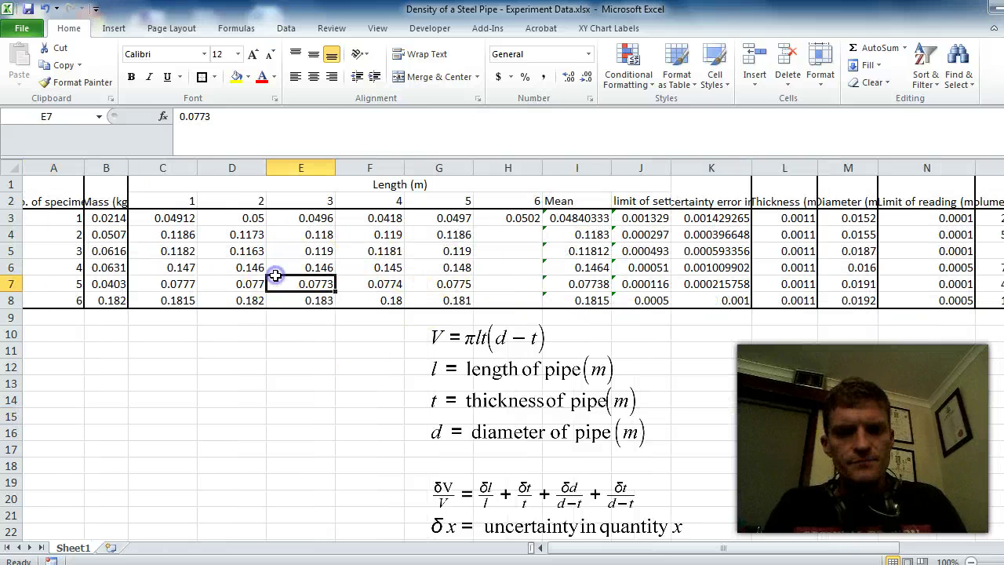
pyautogui.moveTo(43, 197); pyautogui.dragTo(784, 218)
pyautogui.click(765, 369)
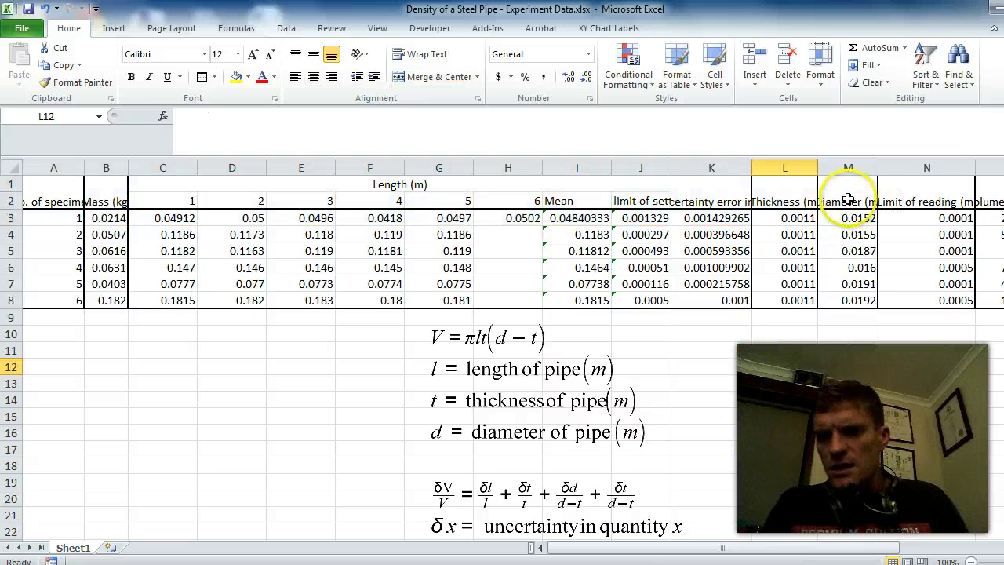
pyautogui.click(849, 192)
pyautogui.click(85, 170)
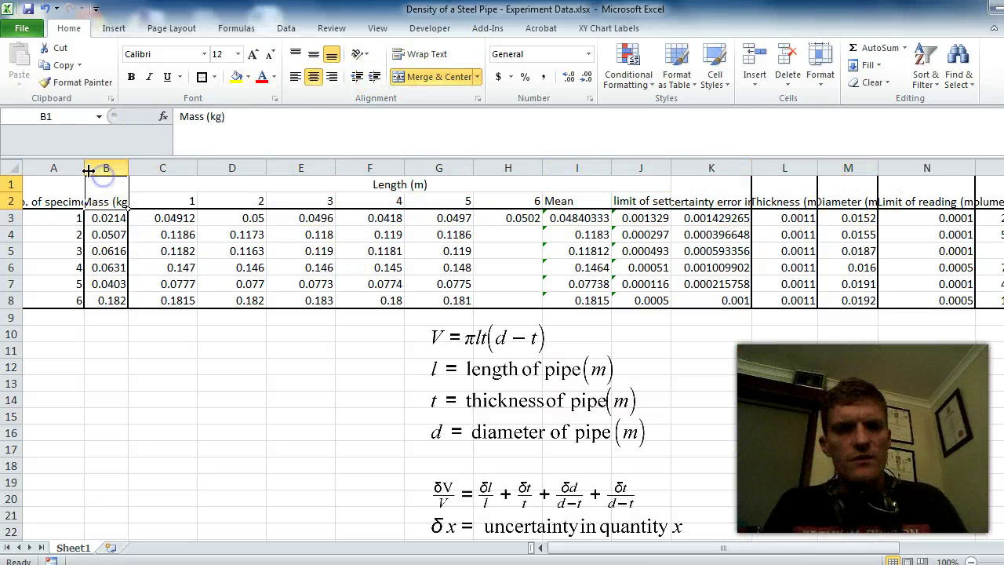
# Wrap the text of the header cells A1:P2 so the full column titles fit
pyautogui.moveTo(38, 193); pyautogui.dragTo(929, 213)
pyautogui.moveTo(858, 177); pyautogui.dragTo(895, 196)
pyautogui.click(359, 53)
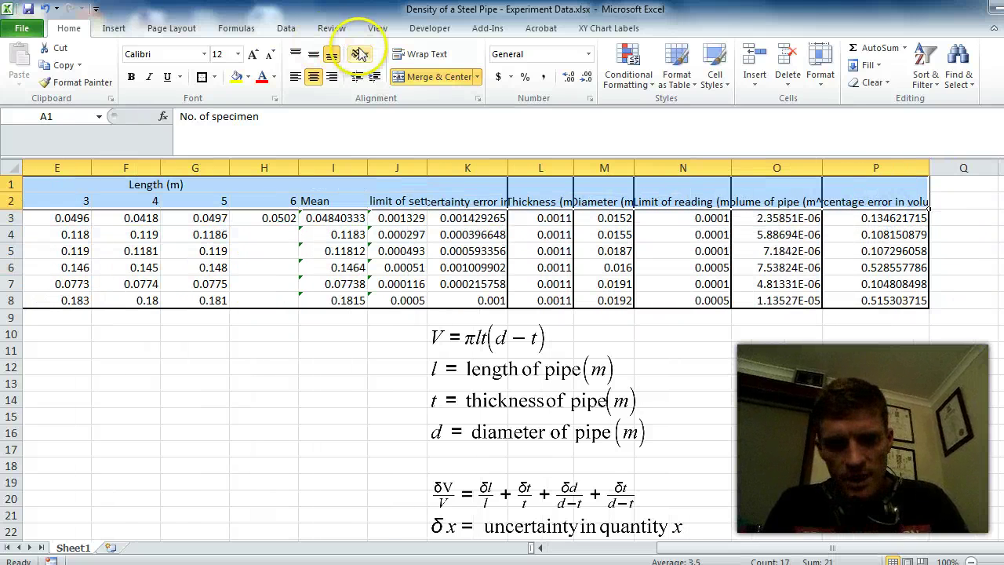
pyautogui.click(409, 56)
pyautogui.click(296, 436)
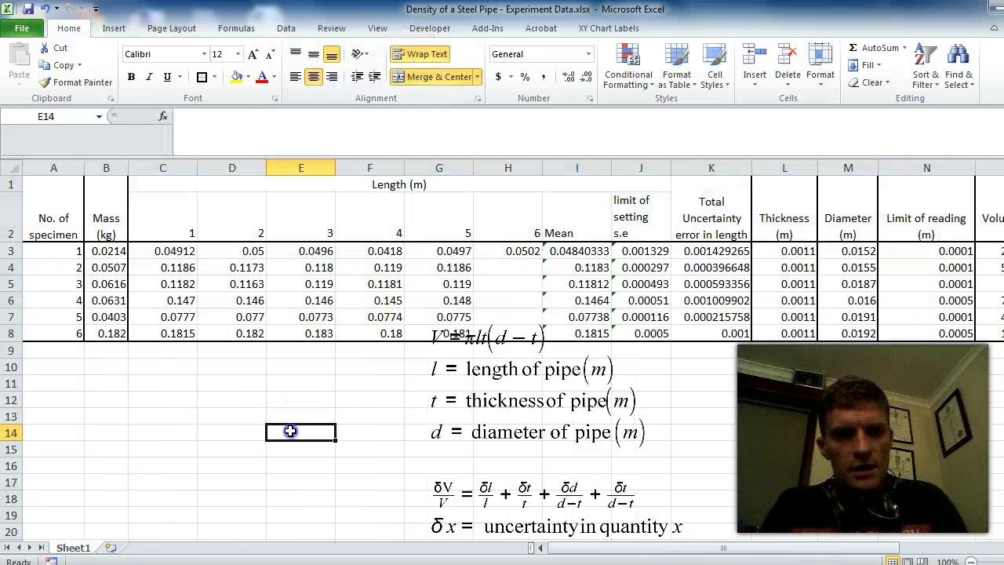
# Widen the mass, limit of setting and total uncertainty columns (B, J and K) slightly
pyautogui.moveTo(129, 169); pyautogui.dragTo(134, 169)
pyautogui.moveTo(673, 167); pyautogui.dragTo(683, 167)
pyautogui.moveTo(765, 168); pyautogui.dragTo(783, 168)
# Widen column J slightly more and adjust row 2's height to fit the three-line limit of setting header
pyautogui.press('Right')
pyautogui.press('Right')
pyautogui.press('Right')
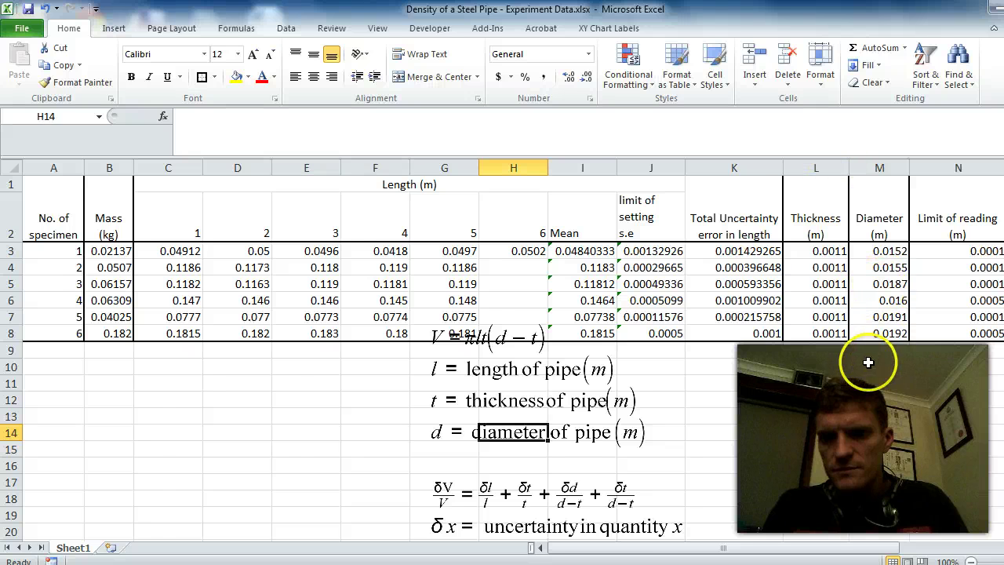
pyautogui.press('Right')
pyautogui.press('Right')
pyautogui.press('Right')
pyautogui.press('Right')
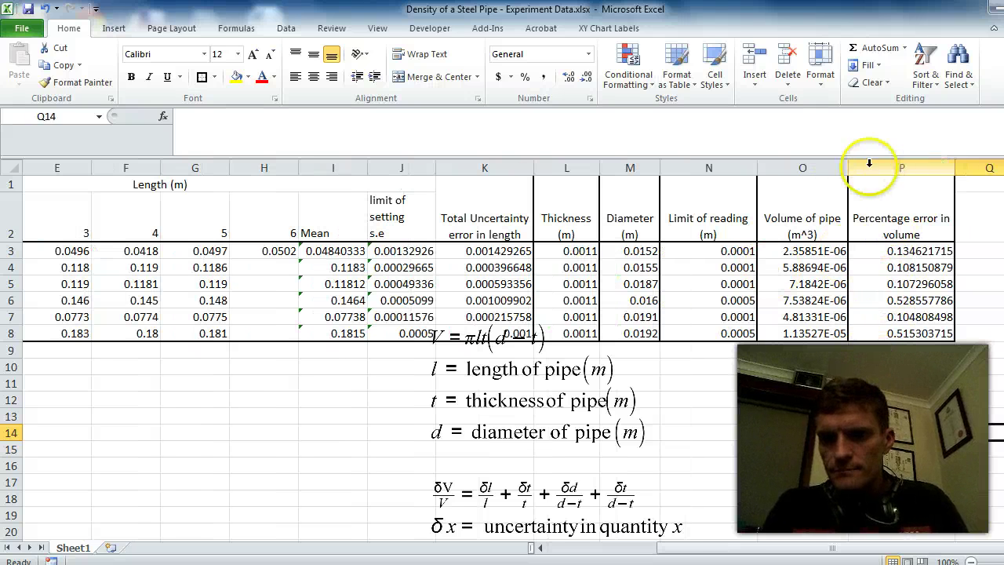
pyautogui.moveTo(10, 242); pyautogui.dragTo(10, 234)
pyautogui.moveTo(435, 168); pyautogui.dragTo(440, 168)
pyautogui.click(390, 211)
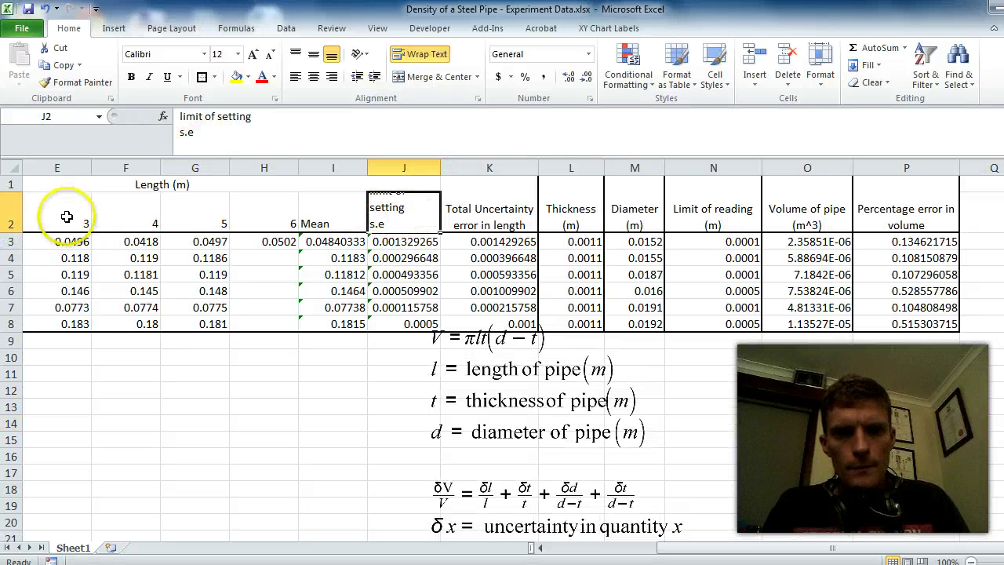
pyautogui.moveTo(14, 232); pyautogui.dragTo(14, 242)
pyautogui.click(113, 395)
pyautogui.press('Home')
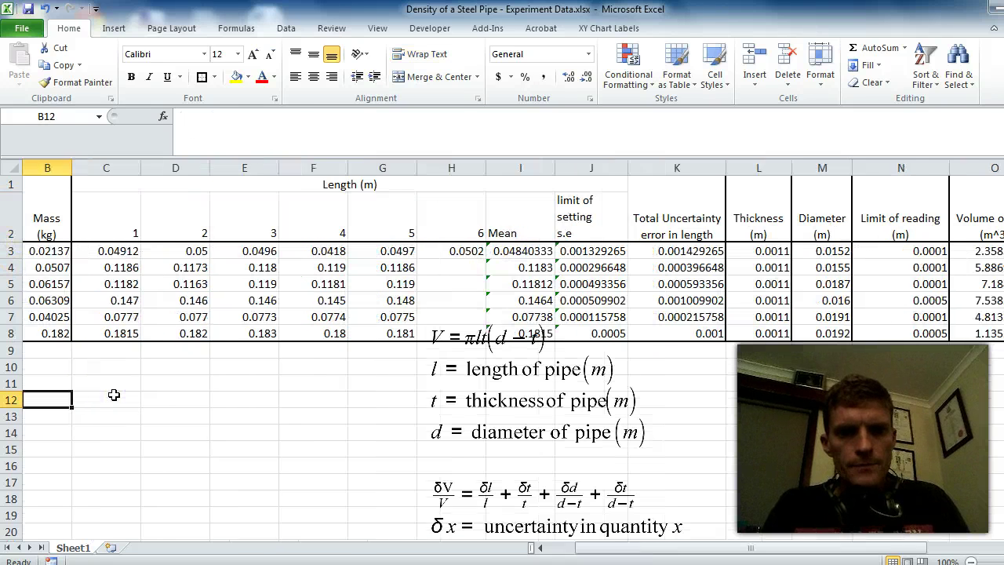
# Move the equation block down so it sits just below row 8 and clears the data table
pyautogui.click(421, 380)
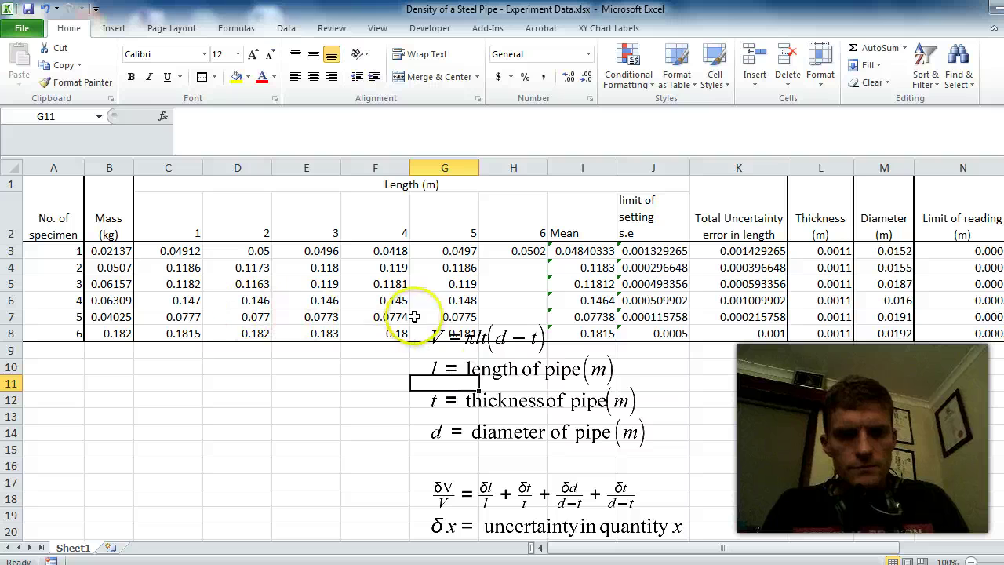
pyautogui.moveTo(514, 367); pyautogui.dragTo(514, 382)
pyautogui.click(461, 328)
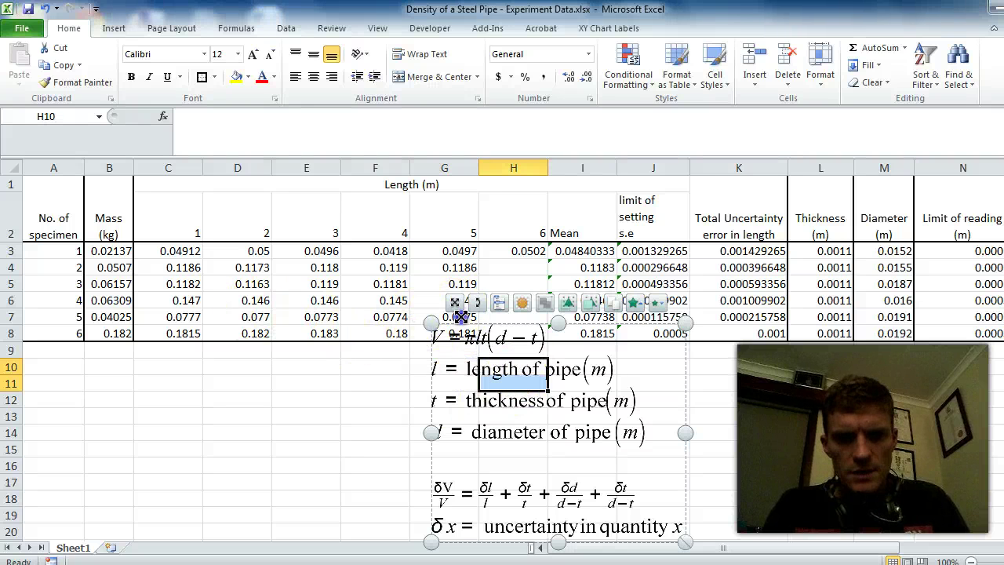
pyautogui.moveTo(461, 316); pyautogui.dragTo(467, 340)
pyautogui.press('Escape')
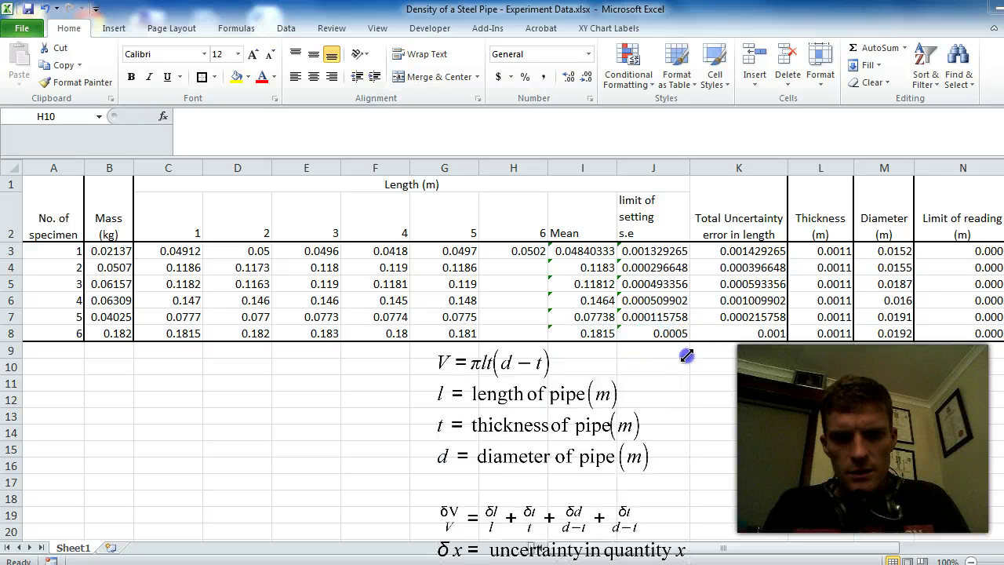
# Shrink the equation block slightly so its top edge sits at row 10, and deselect it
pyautogui.click(442, 410)
pyautogui.moveTo(460, 345); pyautogui.dragTo(459, 360)
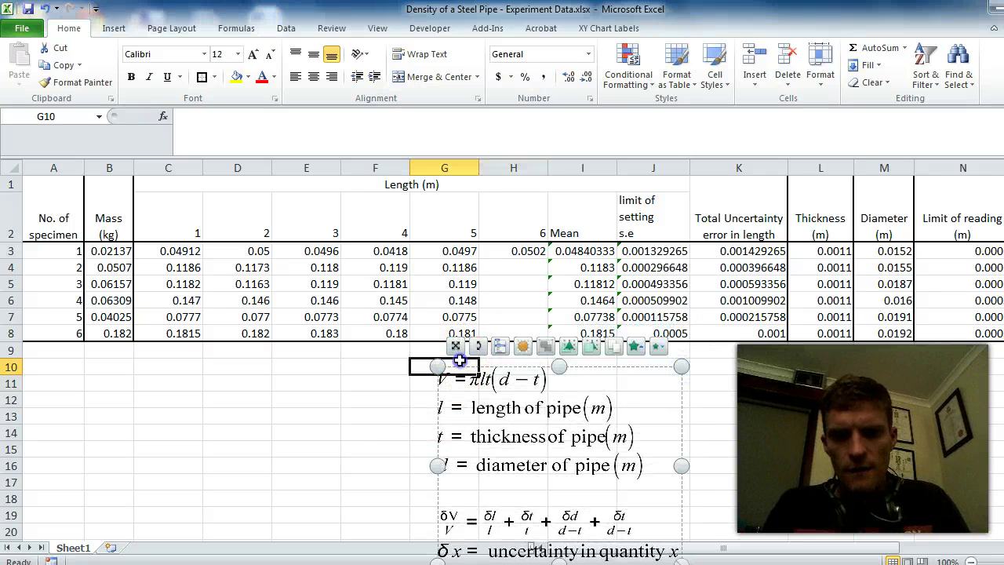
pyautogui.click(459, 346)
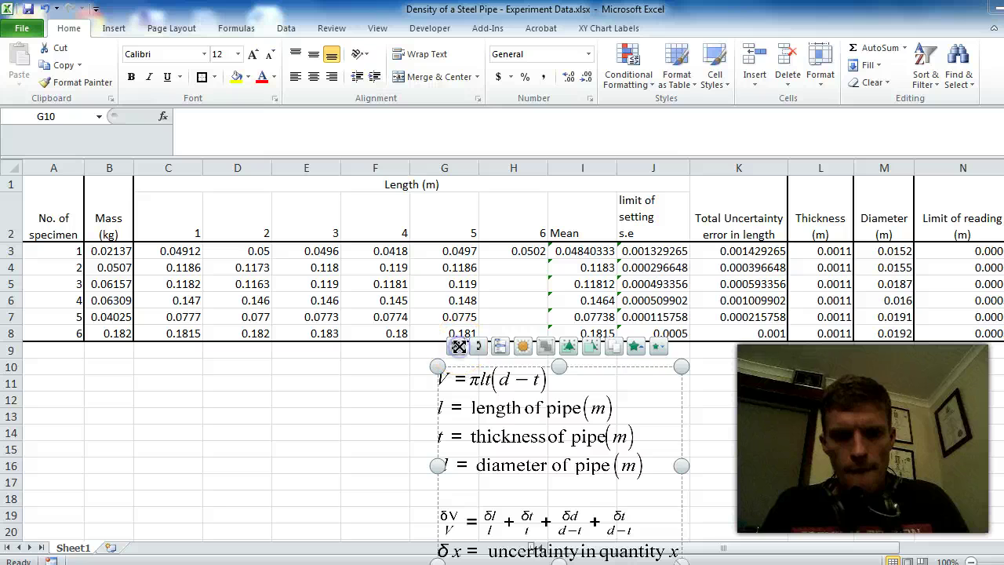
pyautogui.press('Escape')
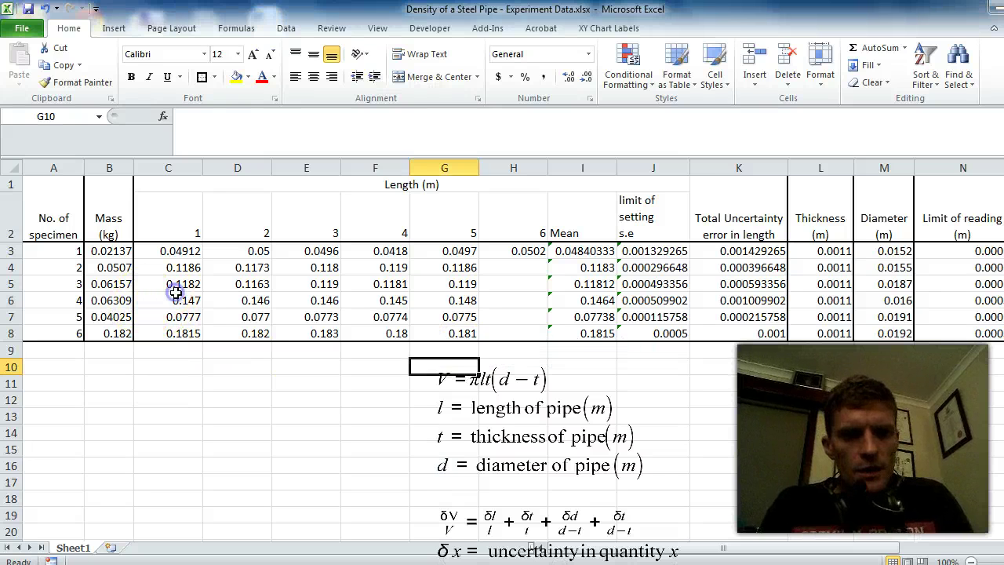
# Examine specimen 1's row from the second length reading across to the total uncertainty formula and the thickness
pyautogui.click(205, 297)
pyautogui.press('Up')
pyautogui.press('Up')
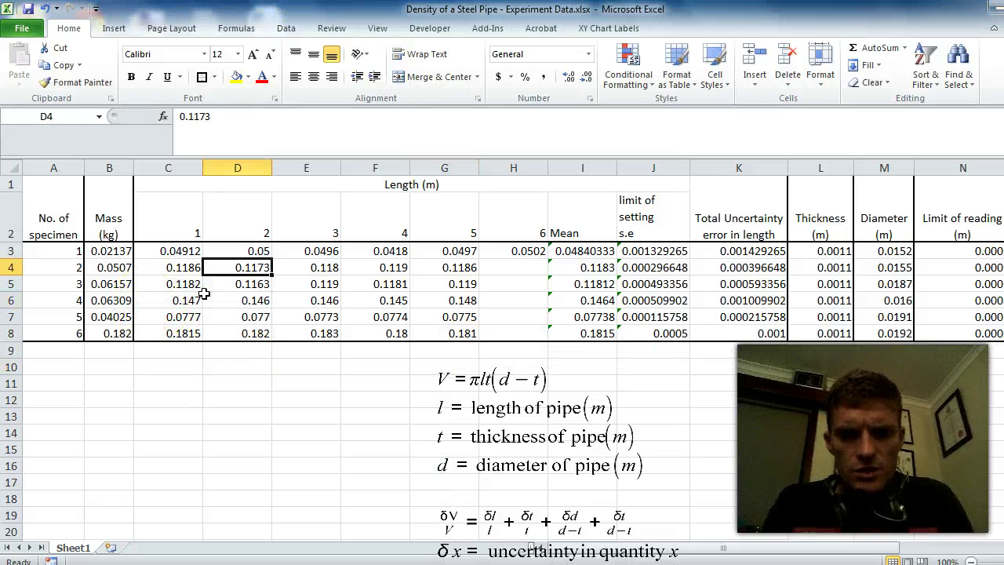
pyautogui.press('Down')
pyautogui.press('Up')
pyautogui.press('Up')
pyautogui.press('Right')
pyautogui.press('Right')
pyautogui.press('Right')
pyautogui.press('Right')
pyautogui.press('Right')
pyautogui.press('Right')
pyautogui.press('Right')
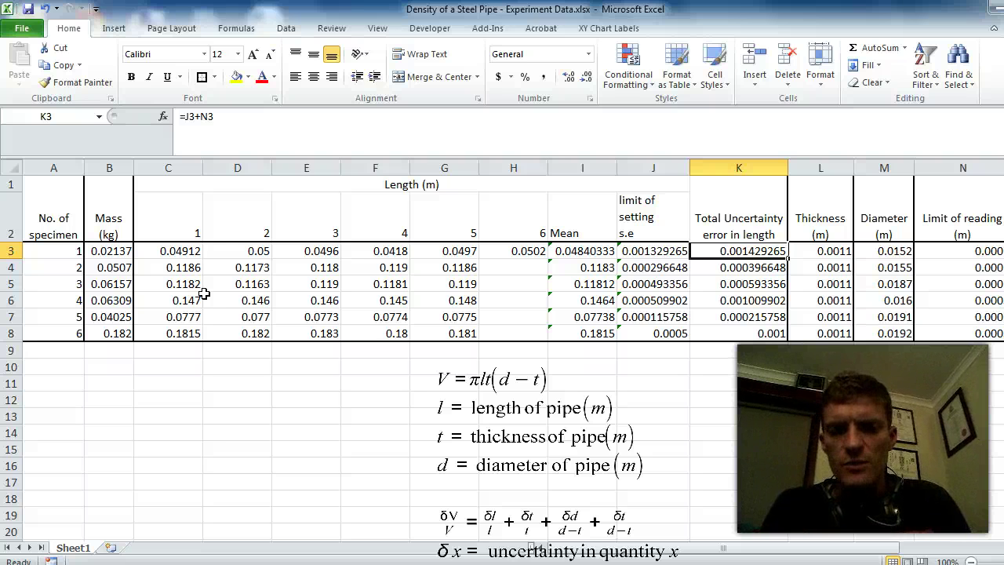
pyautogui.press('Right')
pyautogui.press('Left')
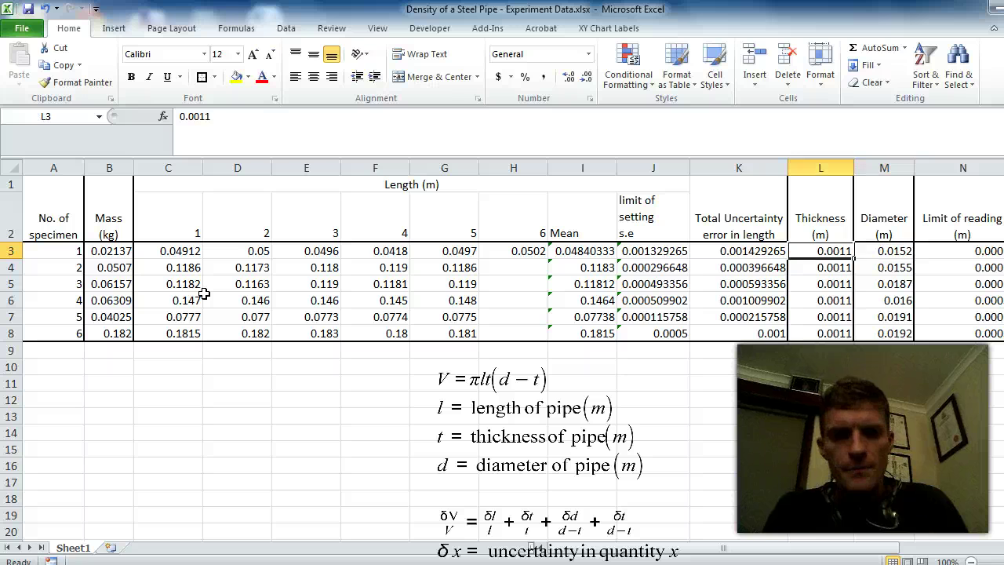
pyautogui.click(147, 398)
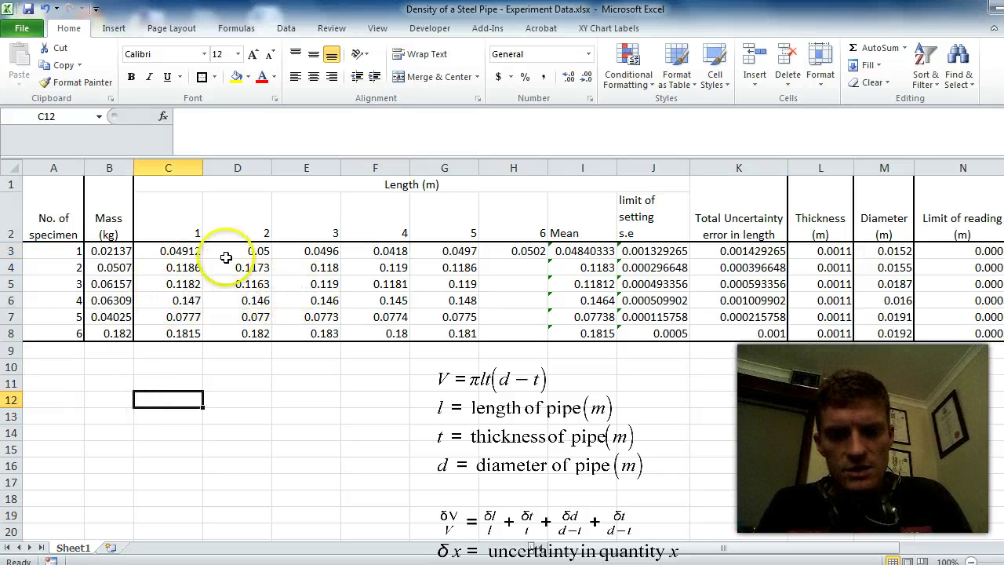
pyautogui.click(314, 366)
pyautogui.click(240, 297)
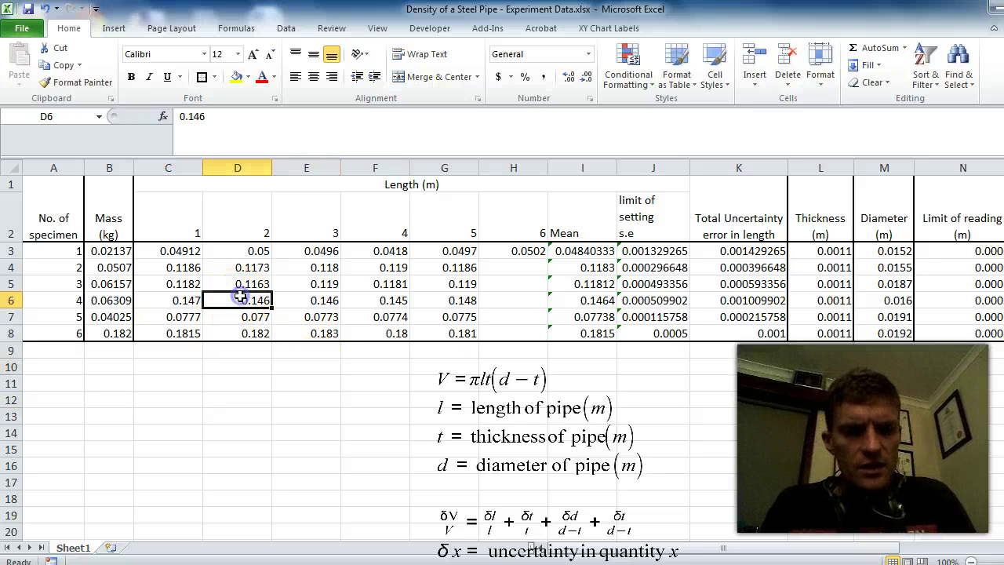
pyautogui.press('Up')
pyautogui.press('Up')
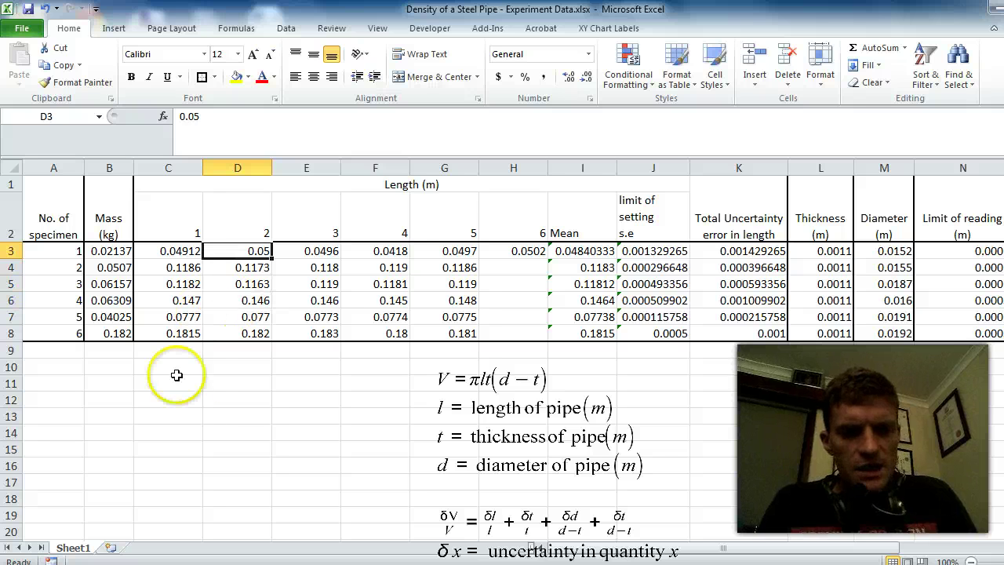
pyautogui.click(241, 362)
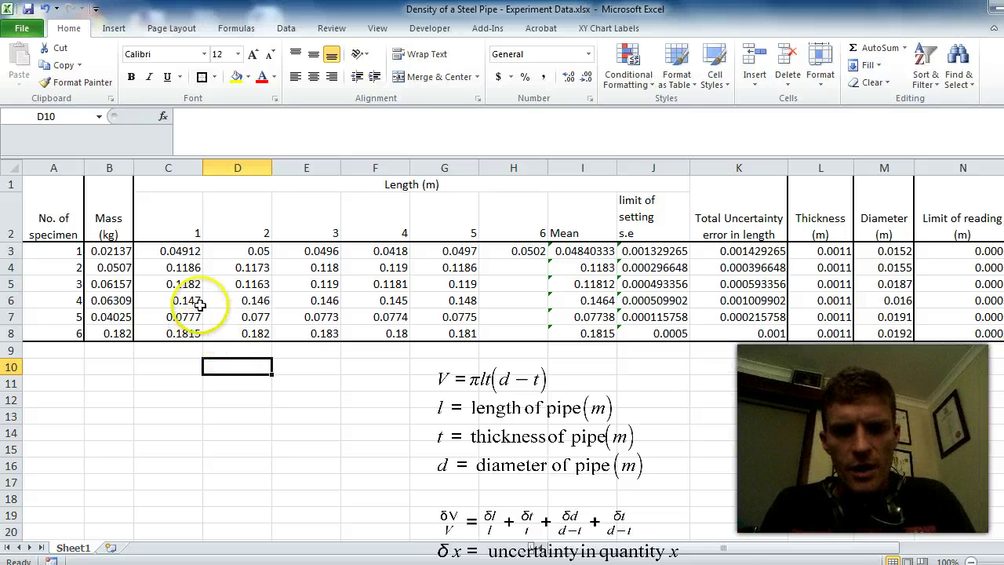
pyautogui.click(236, 283)
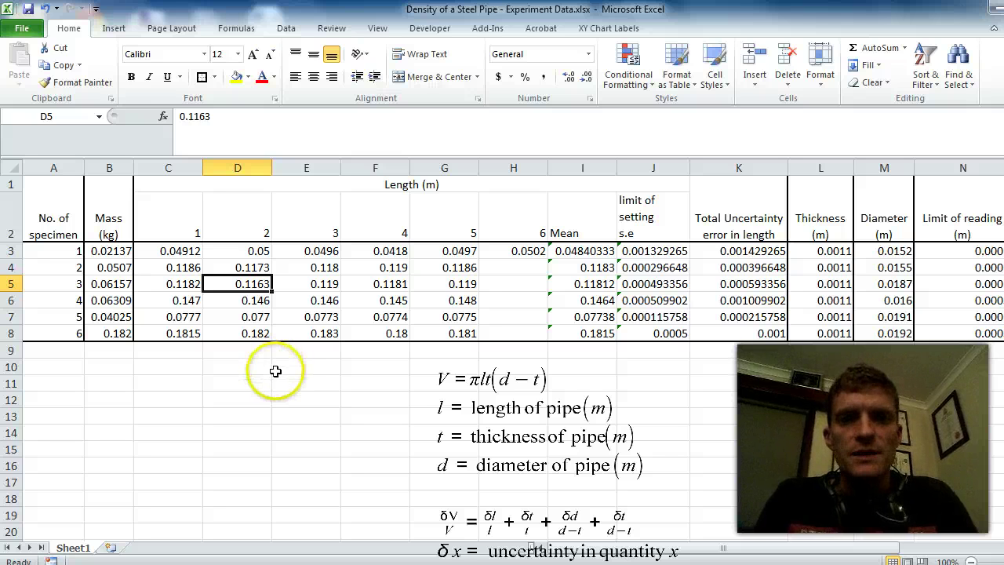
pyautogui.click(274, 403)
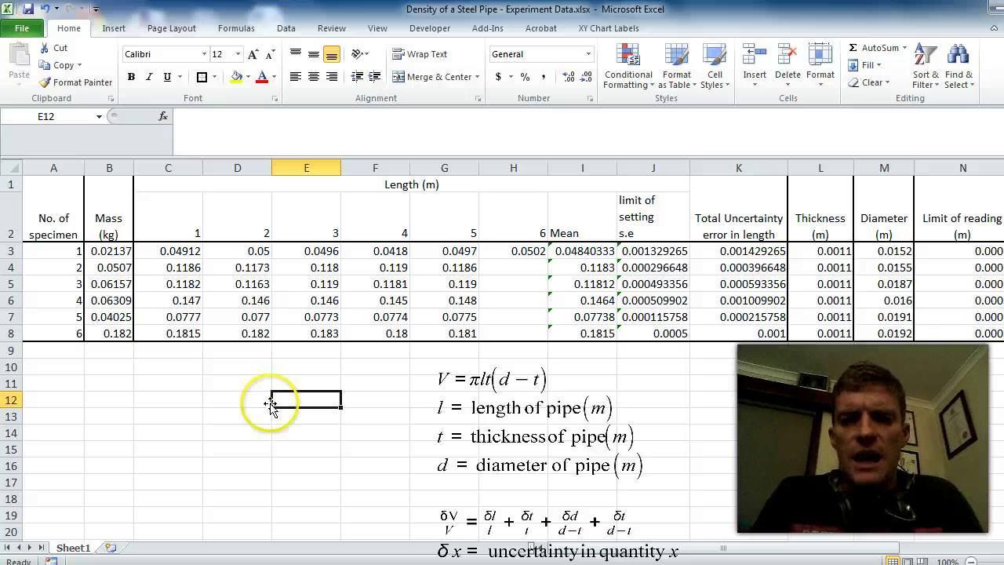
pyautogui.click(250, 373)
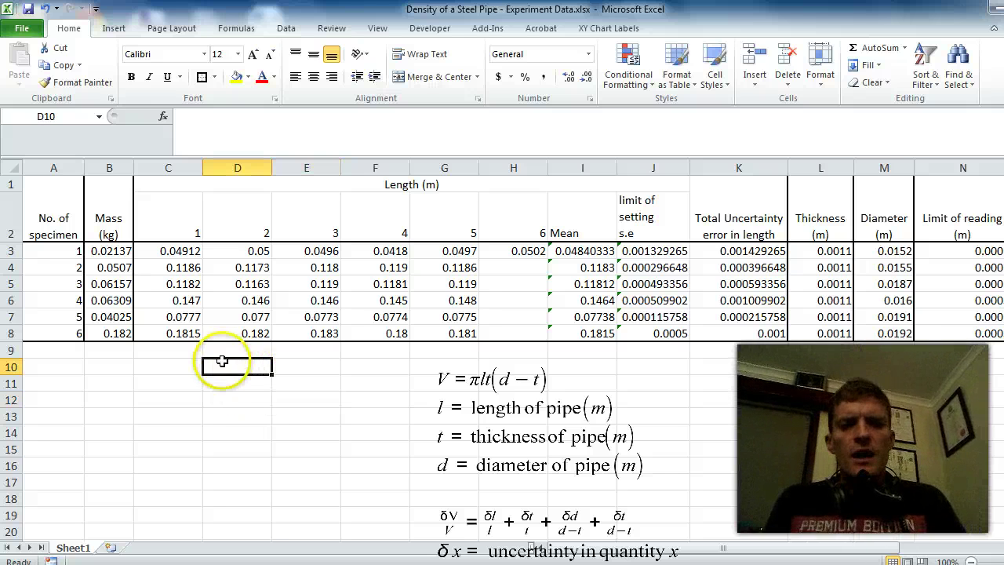
pyautogui.click(243, 398)
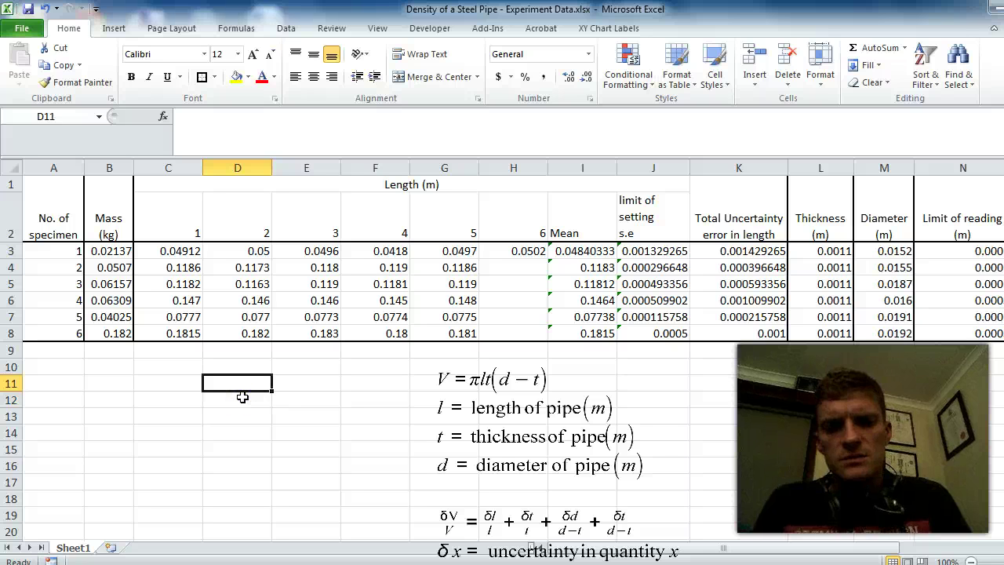
pyautogui.press('Up')
pyautogui.press('Up')
pyautogui.press('Up')
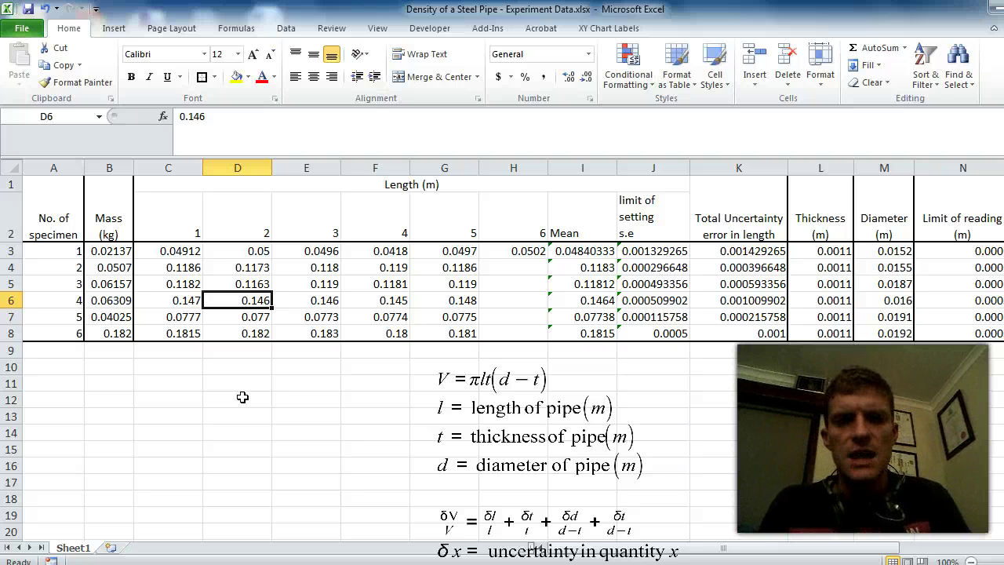
# Examine the first three length readings of specimen 1 in row 3
pyautogui.click(276, 427)
pyautogui.press('Up')
pyautogui.press('Up')
pyautogui.press('Up')
pyautogui.press('Up')
pyautogui.press('Up')
pyautogui.press('Up')
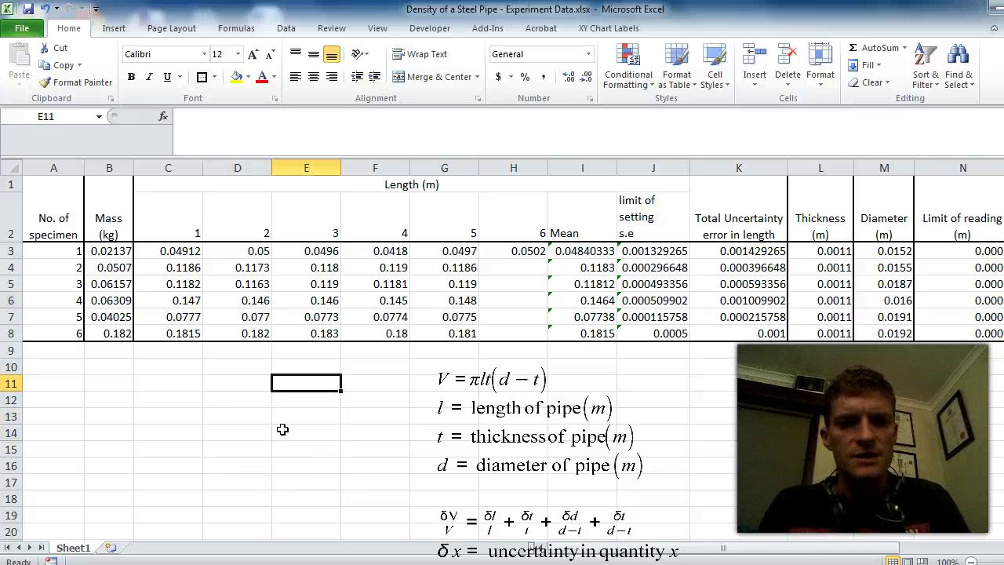
pyautogui.press('Up')
pyautogui.press('Up')
pyautogui.press('Left')
pyautogui.press('Left')
pyautogui.press('Right')
pyautogui.press('Right')
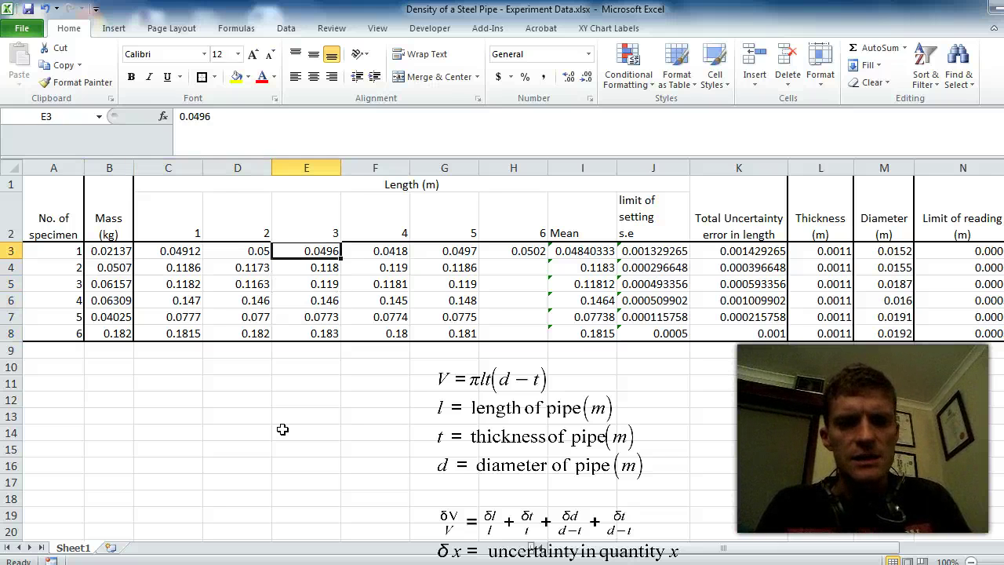
# Review specimen 2's row 4 entries across the table's columns and back to the specimen number
pyautogui.click(328, 383)
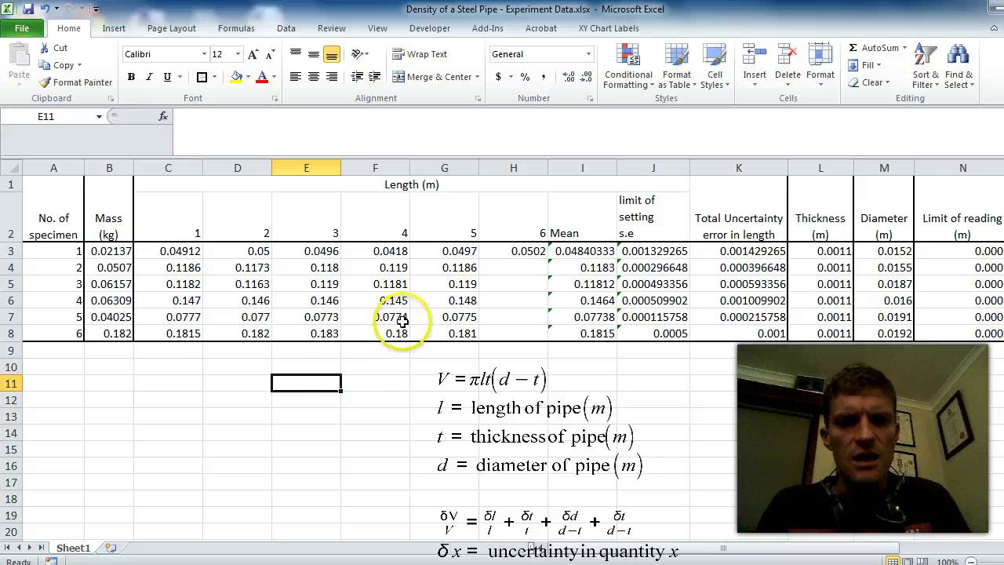
pyautogui.click(400, 267)
pyautogui.press('Right')
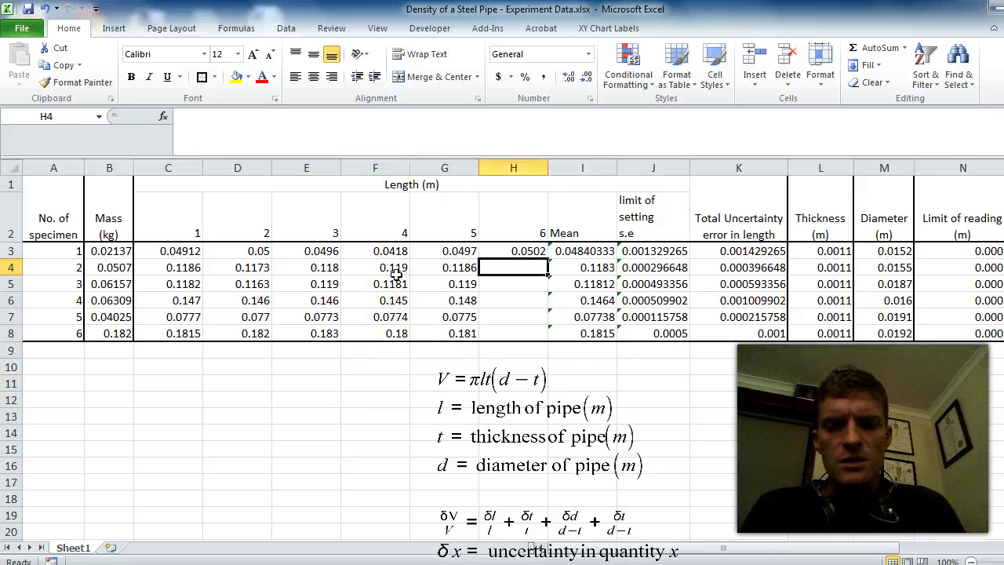
pyautogui.press('Right')
pyautogui.press('Right')
pyautogui.press('Right')
pyautogui.press('Right')
pyautogui.press('Right')
pyautogui.press('Right')
pyautogui.press('Right')
pyautogui.press('Right')
pyautogui.press('Left')
pyautogui.press('Left')
pyautogui.press('Left')
pyautogui.press('Left')
pyautogui.press('Left')
pyautogui.press('Left')
pyautogui.press('Left')
pyautogui.press('Left')
pyautogui.press('Left')
pyautogui.press('Left')
pyautogui.press('Left')
pyautogui.press('Left')
pyautogui.press('Left')
pyautogui.press('Left')
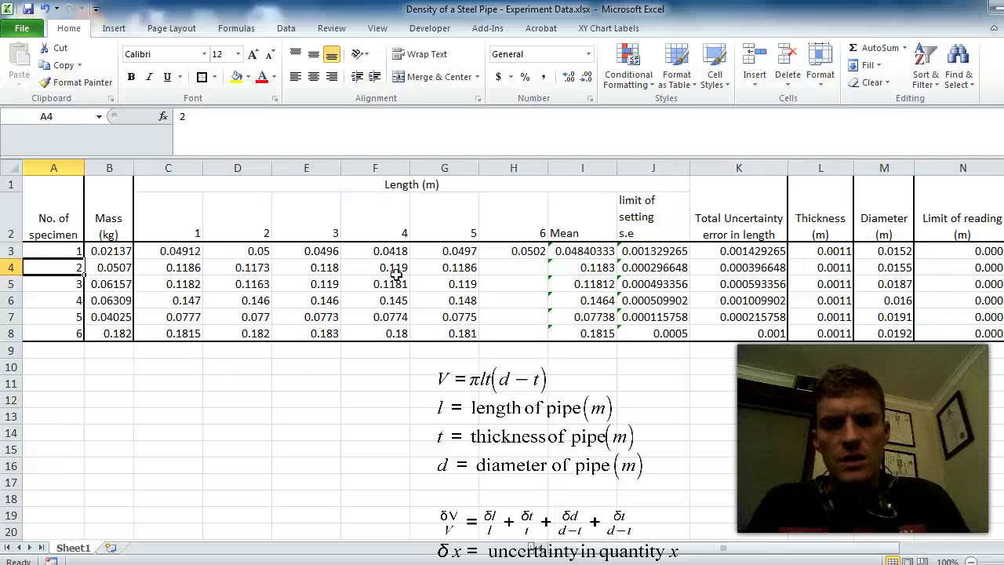
# Compare the number of decimal places used in the length readings of columns D to F
pyautogui.click(314, 251)
pyautogui.press('Down')
pyautogui.press('Up')
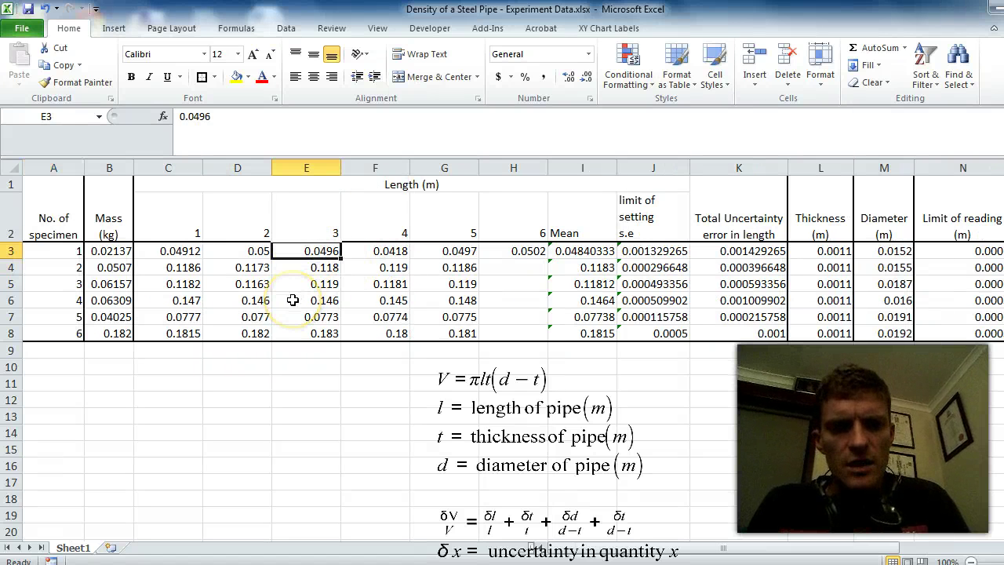
pyautogui.press('Right')
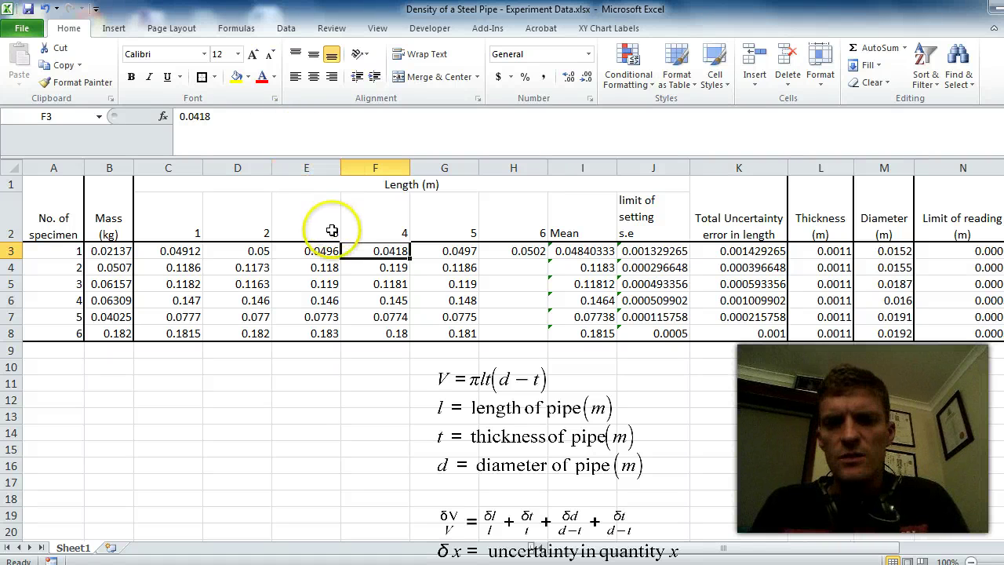
pyautogui.click(312, 396)
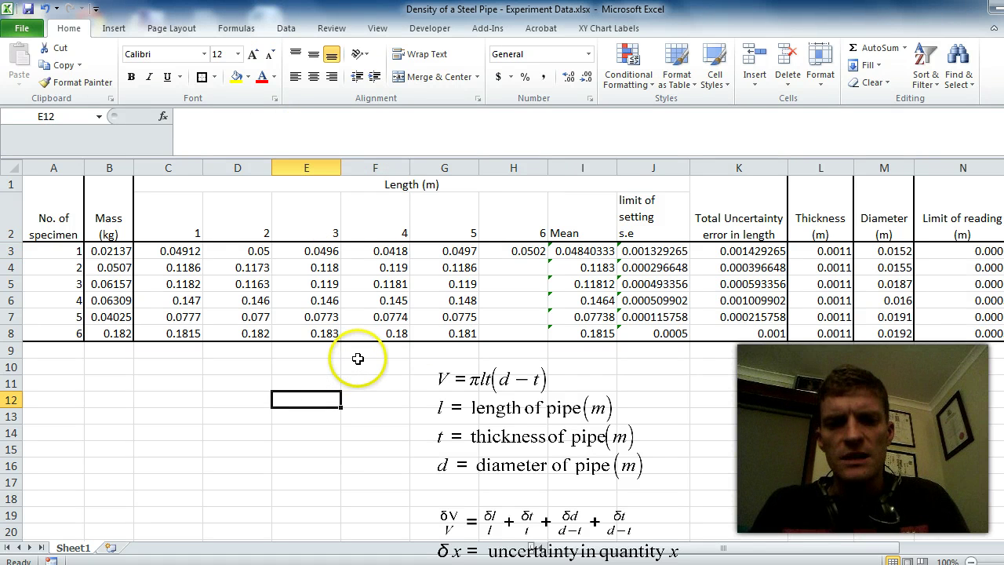
pyautogui.click(302, 284)
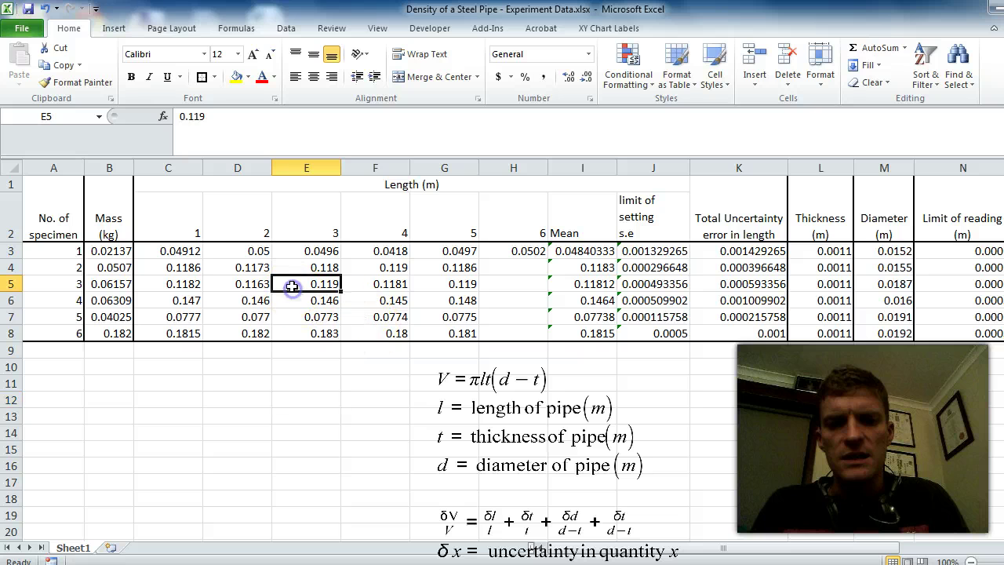
pyautogui.click(249, 251)
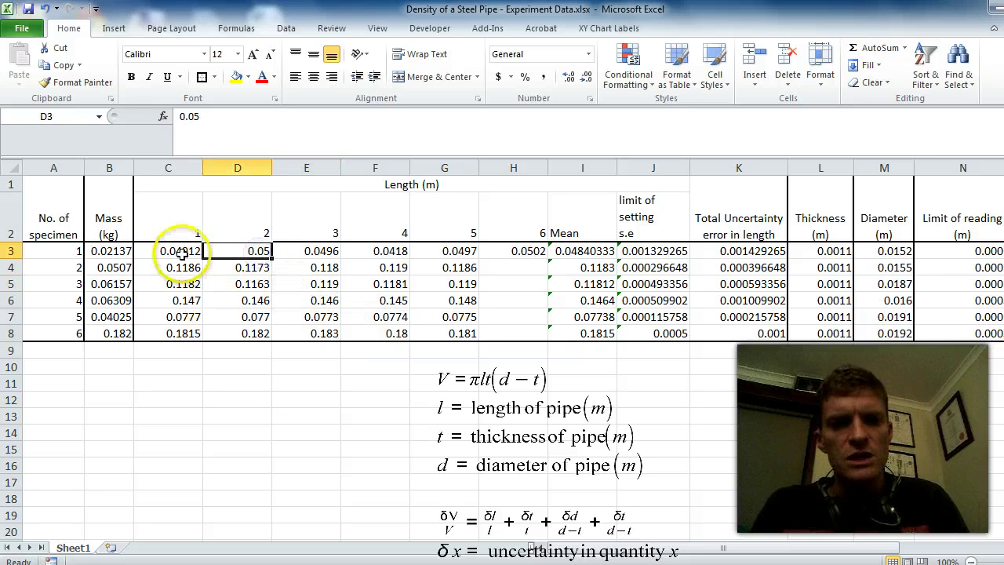
pyautogui.click(285, 276)
pyautogui.click(228, 265)
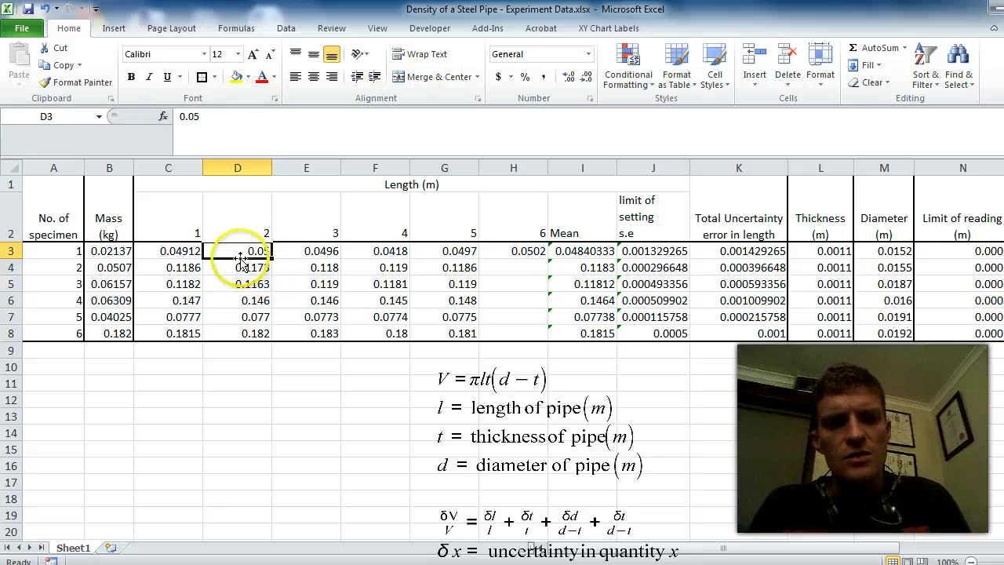
pyautogui.click(239, 256)
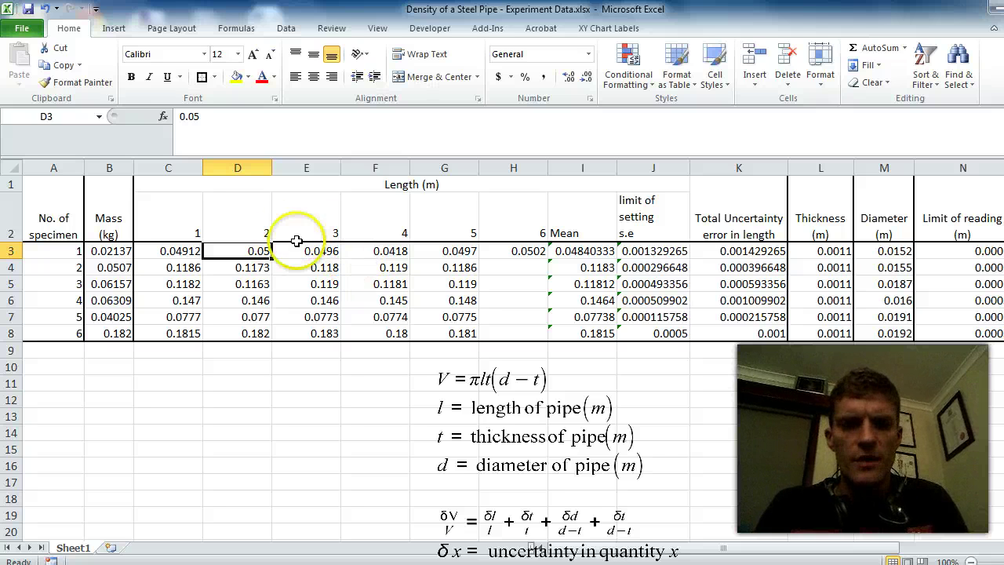
pyautogui.click(222, 297)
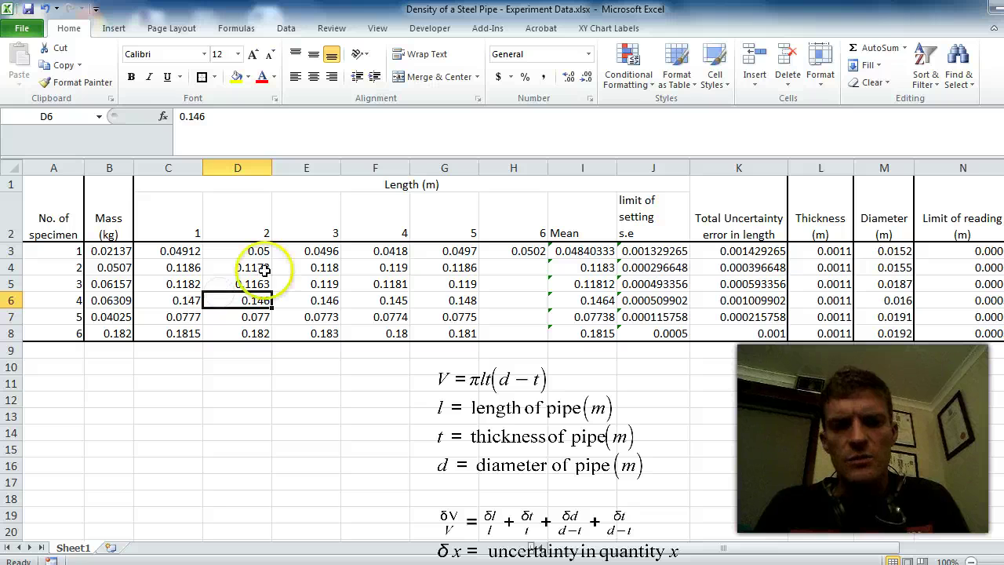
pyautogui.click(261, 266)
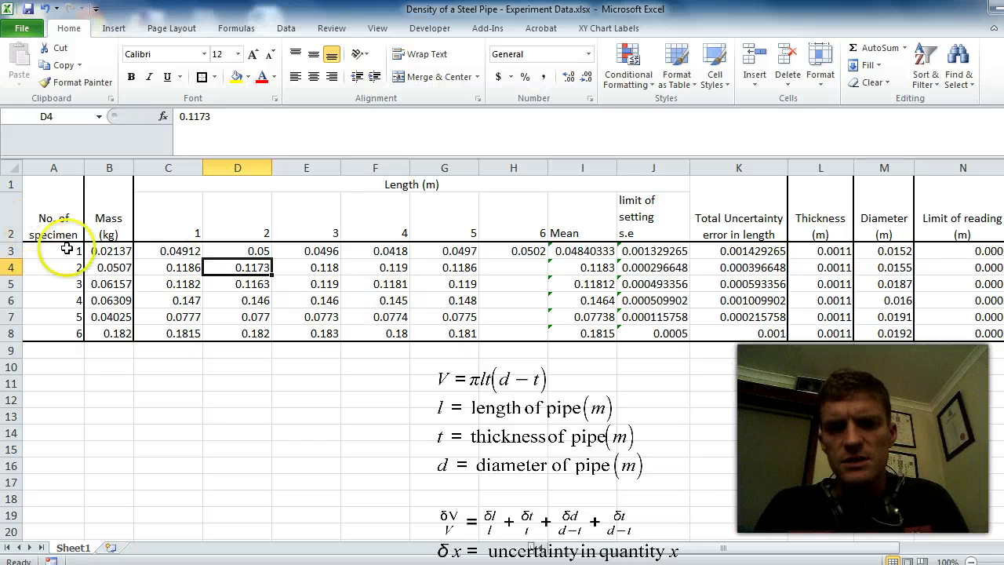
# Format the data cells B3:P8 to show four decimal places
pyautogui.moveTo(94, 251); pyautogui.dragTo(934, 336)
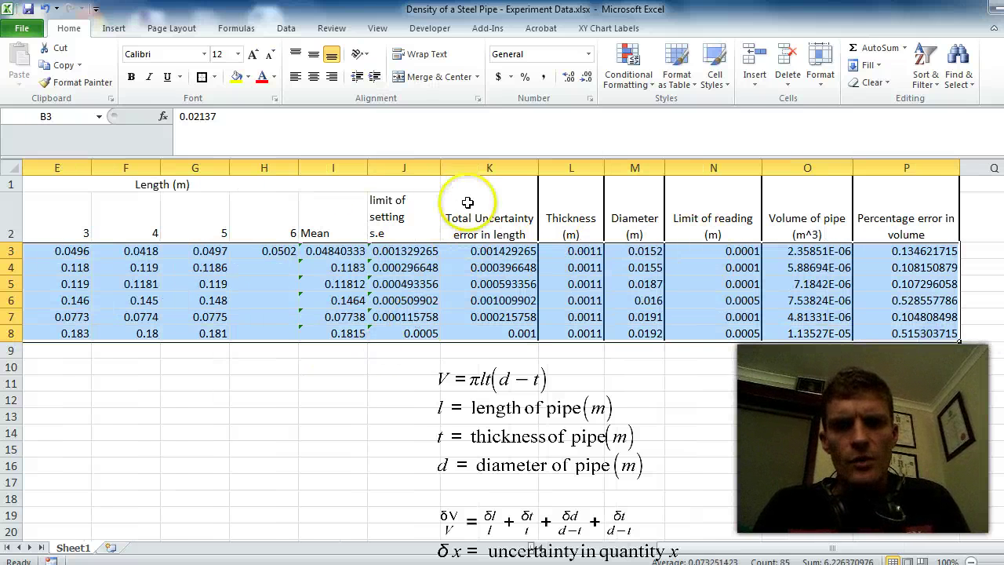
pyautogui.click(585, 82)
pyautogui.click(585, 82)
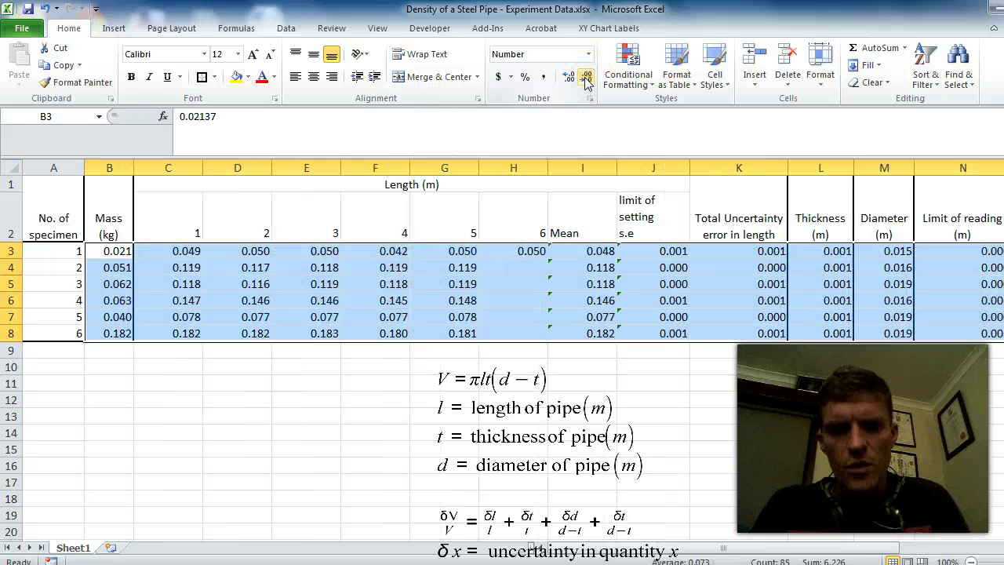
pyautogui.click(568, 79)
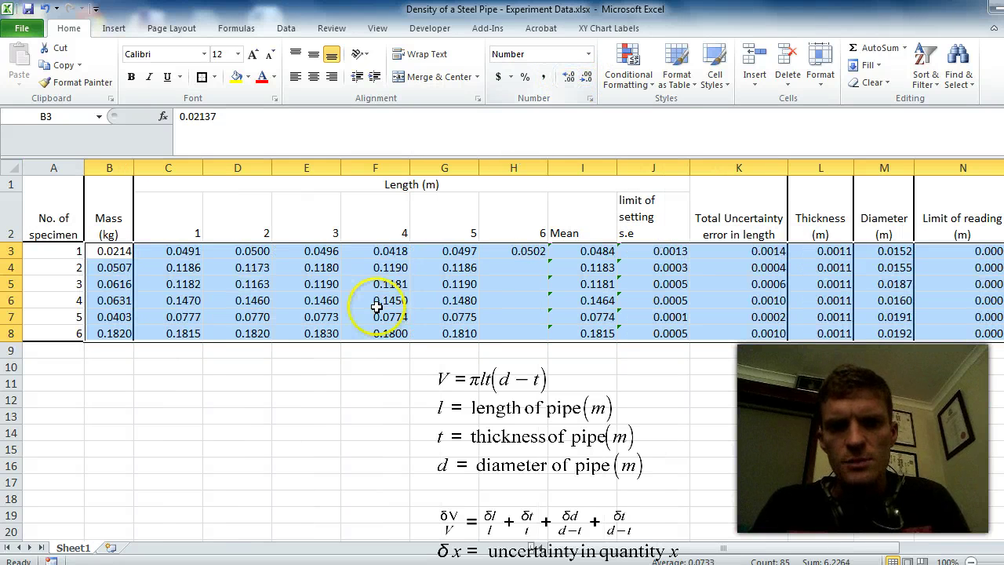
pyautogui.click(302, 381)
# Check specimen 1's rounded values across row 3, from the mass to the percentage error in volume
pyautogui.click(116, 267)
pyautogui.press('Up')
pyautogui.press('Up')
pyautogui.press('Down')
pyautogui.press('Right')
pyautogui.press('Right')
pyautogui.press('Right')
pyautogui.press('Right')
pyautogui.press('Right')
pyautogui.press('Right')
pyautogui.press('Right')
pyautogui.press('Right')
pyautogui.press('Right')
pyautogui.press('Right')
pyautogui.press('Right')
pyautogui.press('Right')
pyautogui.press('Right')
pyautogui.press('Right')
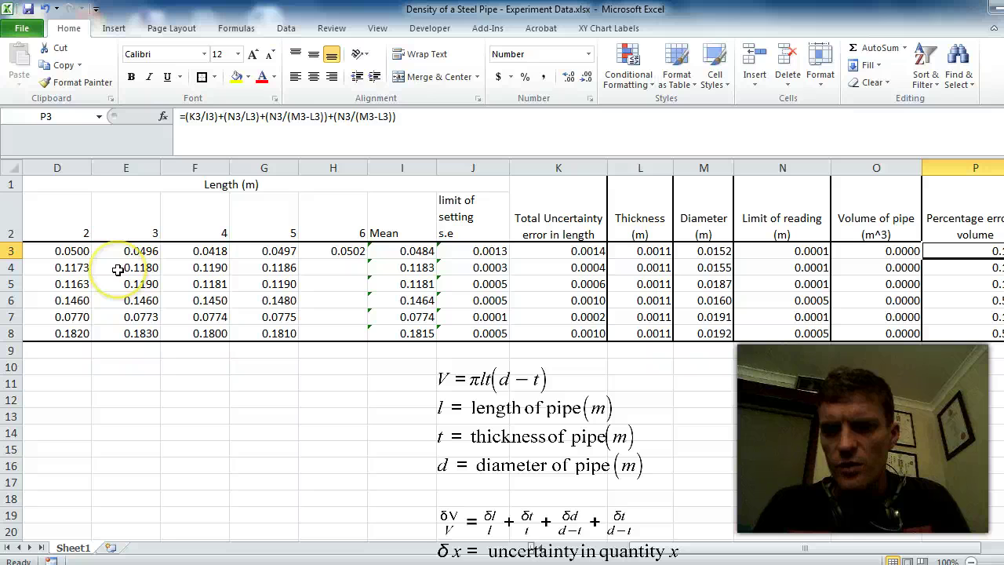
# Check the rounded entries and formulas in the Volume of pipe column (O)
pyautogui.press('Left')
pyautogui.press('Left')
pyautogui.press('Down')
pyautogui.press('Down')
pyautogui.press('Down')
pyautogui.press('Down')
pyautogui.press('Right')
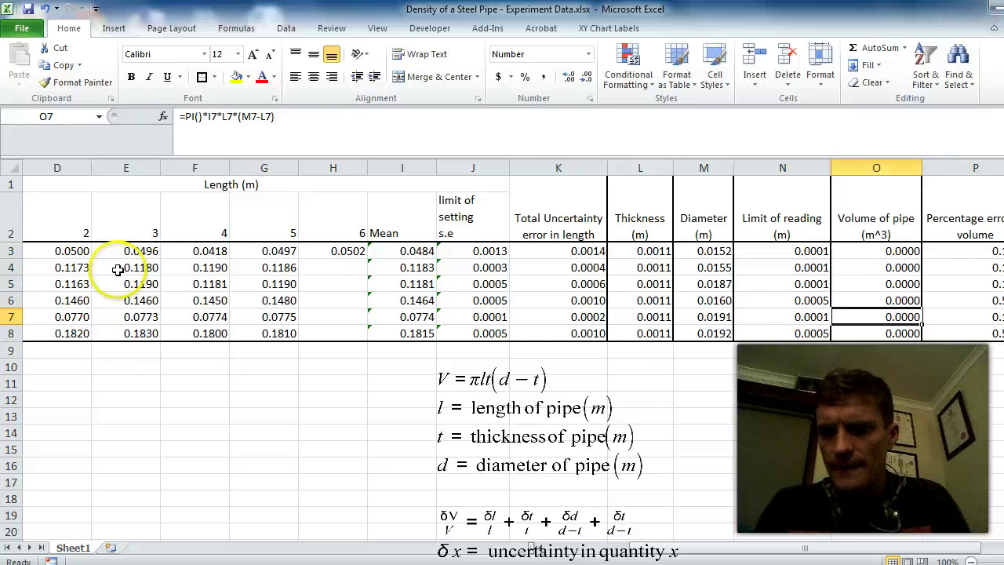
pyautogui.press('Right')
pyautogui.press('Left')
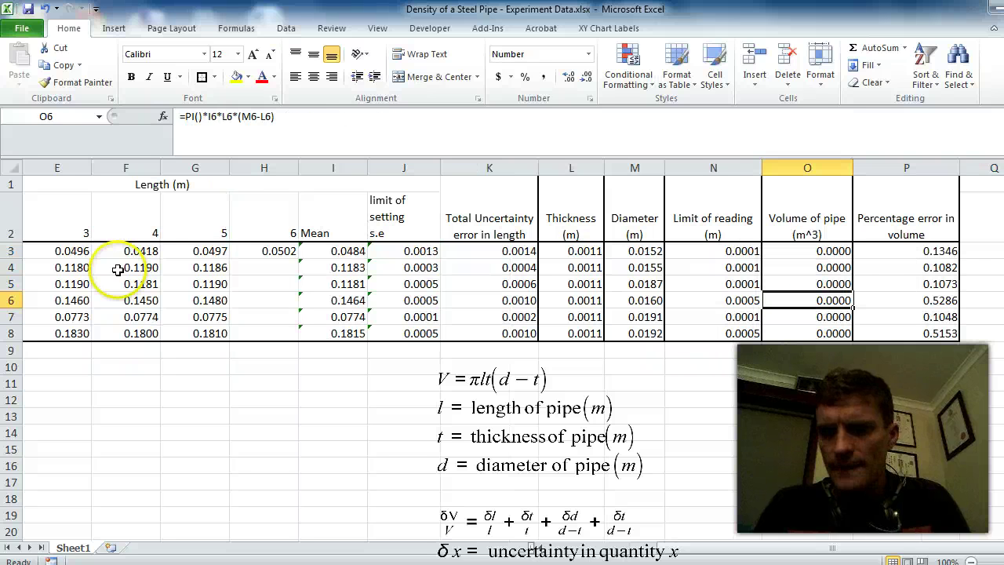
# Recheck the rounded values and formulas of the Volume of pipe column down to specimen 6
pyautogui.press('Up')
pyautogui.press('Up')
pyautogui.press('Up')
pyautogui.click(816, 266)
pyautogui.press('Down')
pyautogui.press('Down')
pyautogui.press('Down')
pyautogui.press('Down')
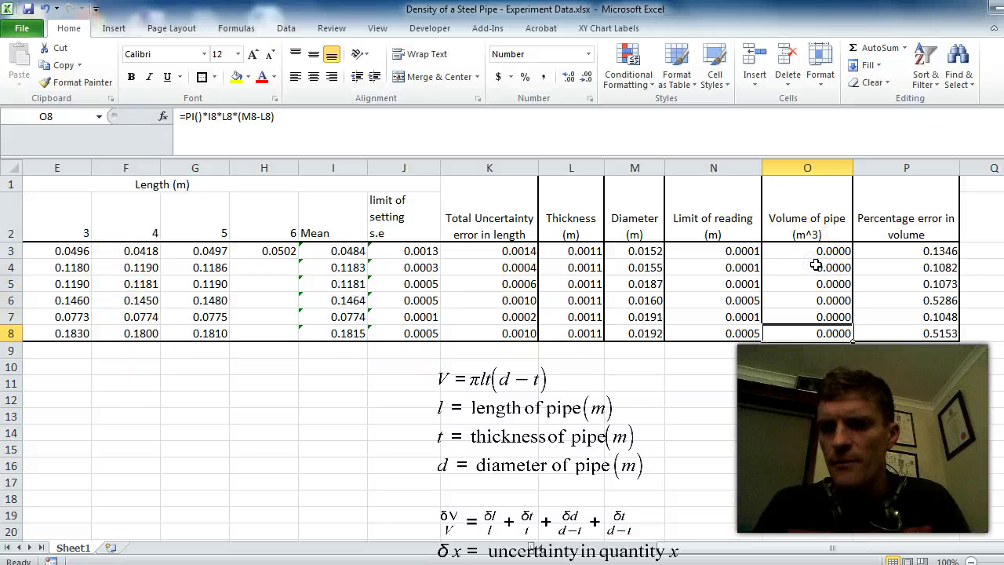
pyautogui.click(807, 384)
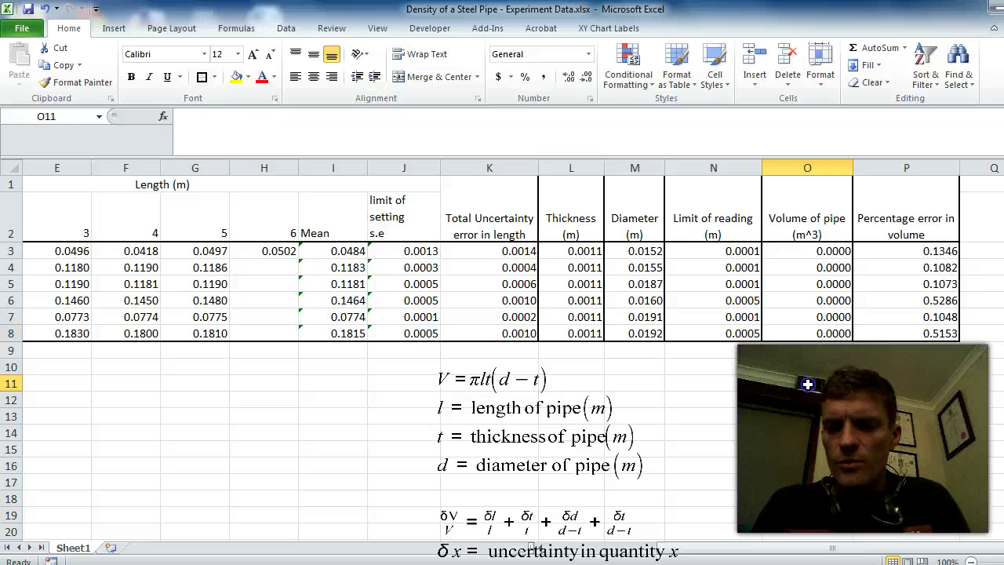
pyautogui.click(822, 367)
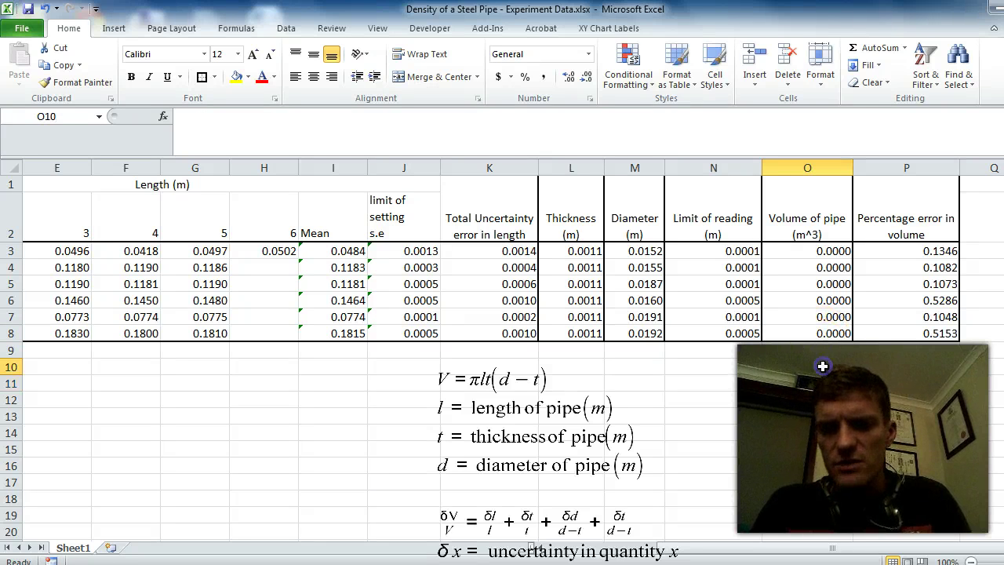
pyautogui.click(831, 351)
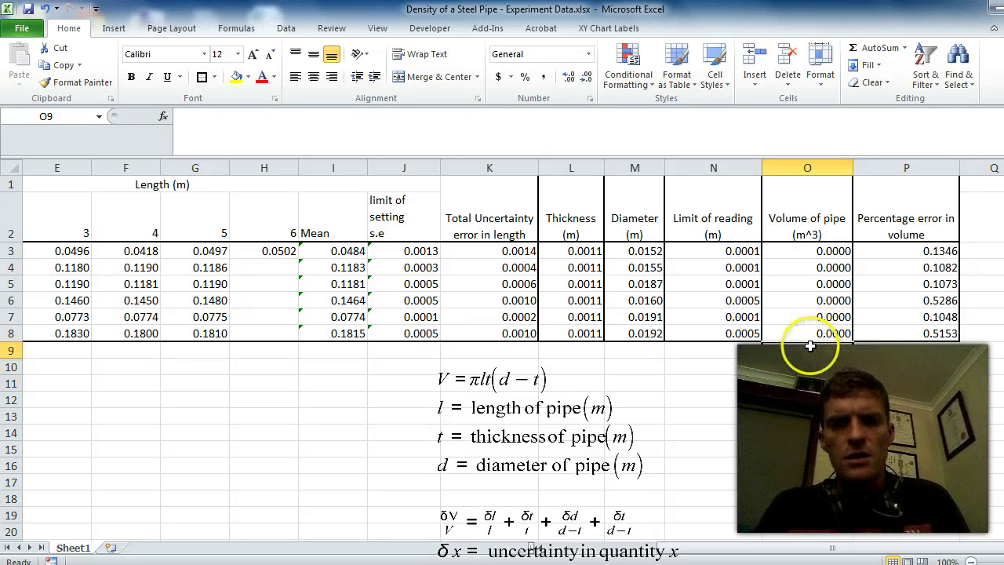
# Apply the Scientific number format to the Volume of pipe values in O3:O8
pyautogui.click(810, 250)
pyautogui.moveTo(810, 250); pyautogui.dragTo(809, 339)
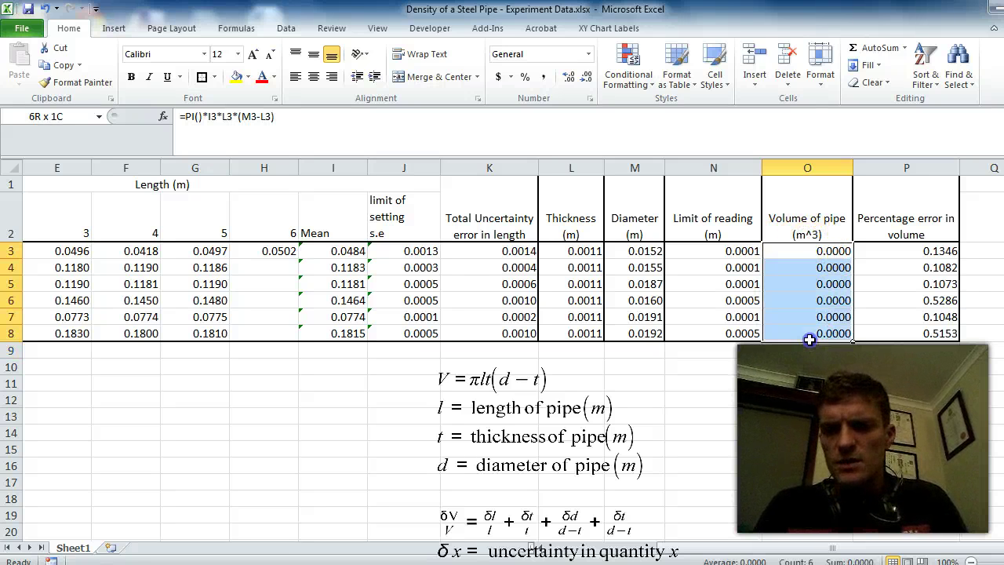
pyautogui.click(588, 55)
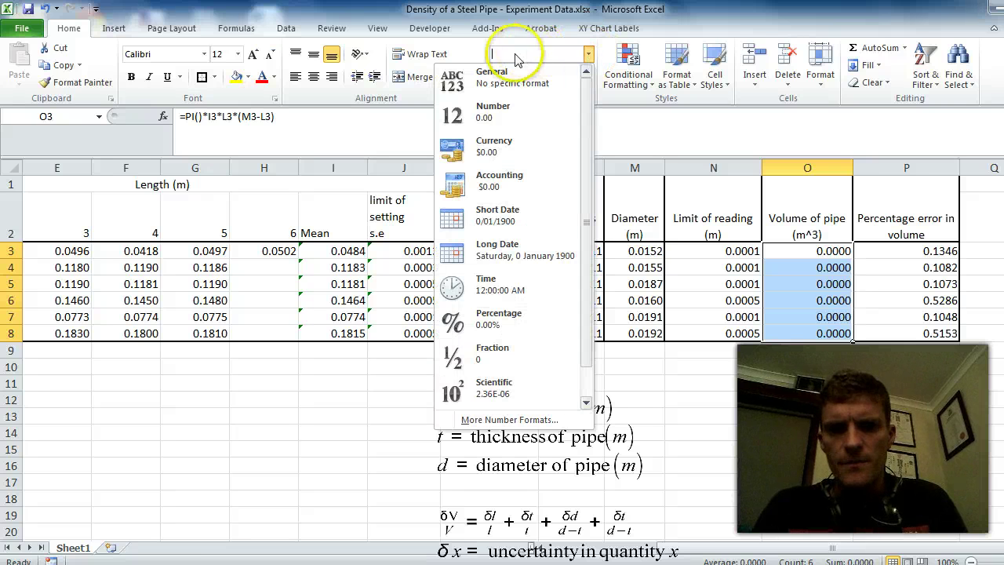
pyautogui.moveTo(587, 100); pyautogui.dragTo(589, 166)
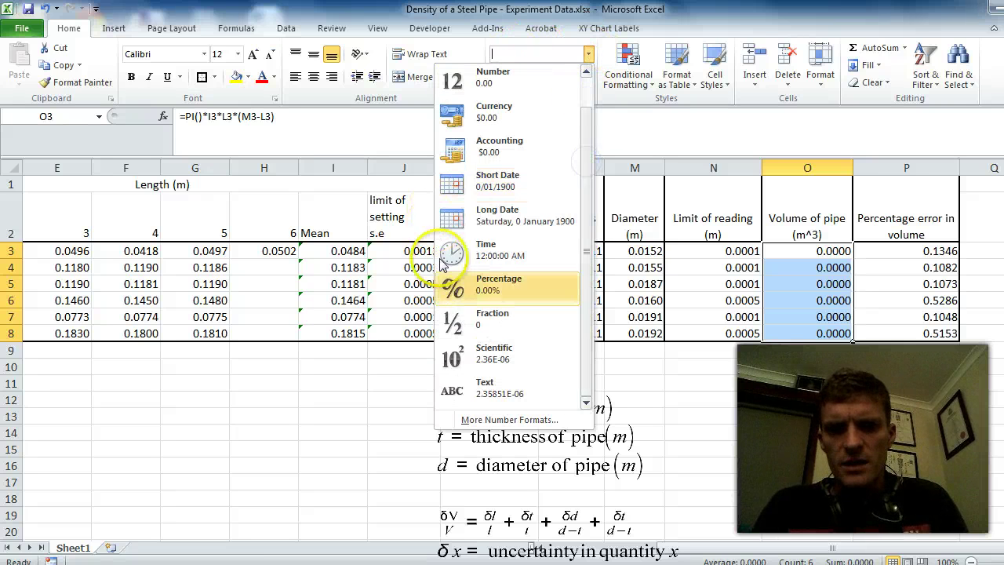
pyautogui.click(494, 362)
pyautogui.click(783, 373)
# Set the scientific-notation volumes in O3:O8 to display four decimal places
pyautogui.moveTo(785, 253); pyautogui.dragTo(809, 331)
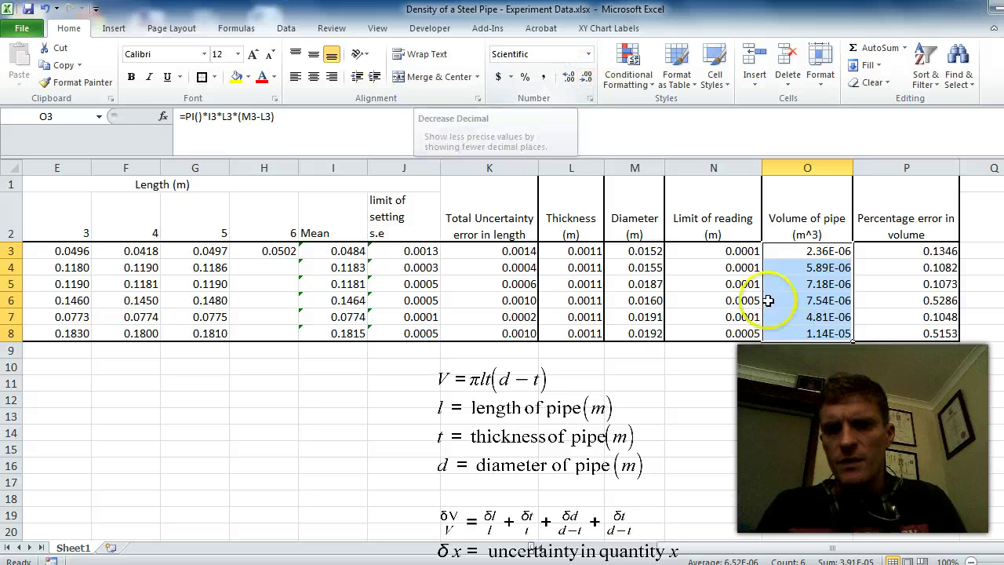
pyautogui.click(586, 81)
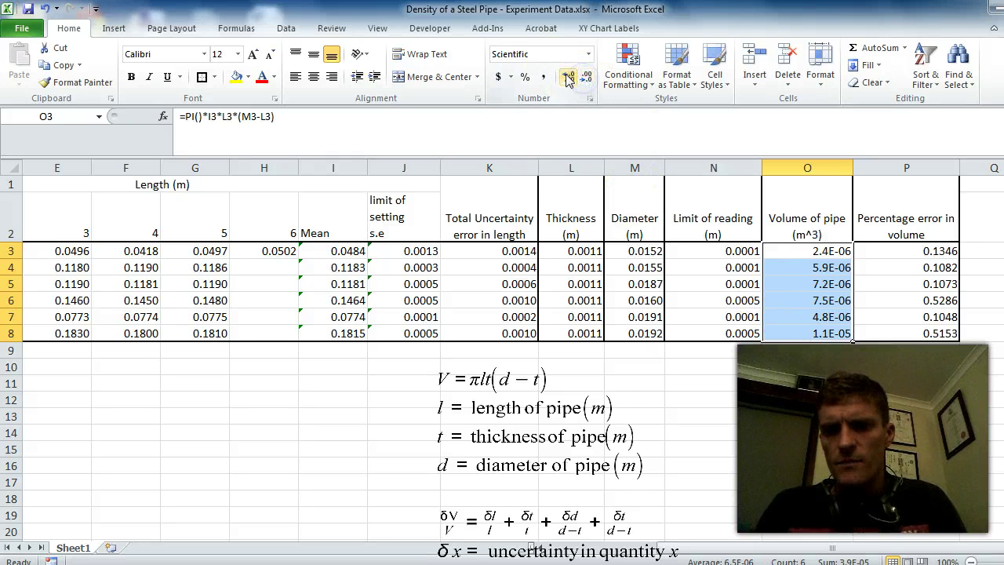
pyautogui.click(566, 80)
pyautogui.click(566, 79)
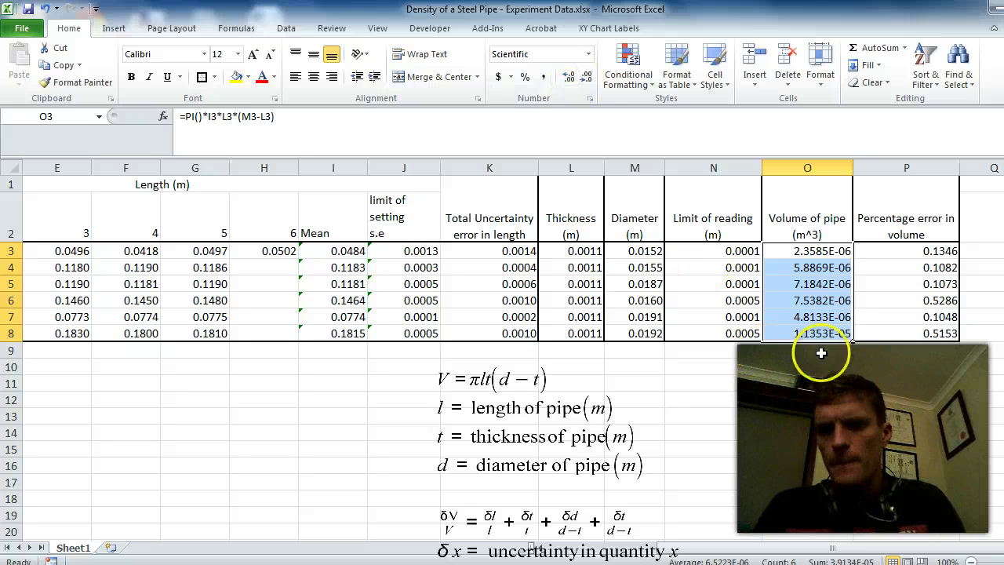
pyautogui.click(802, 414)
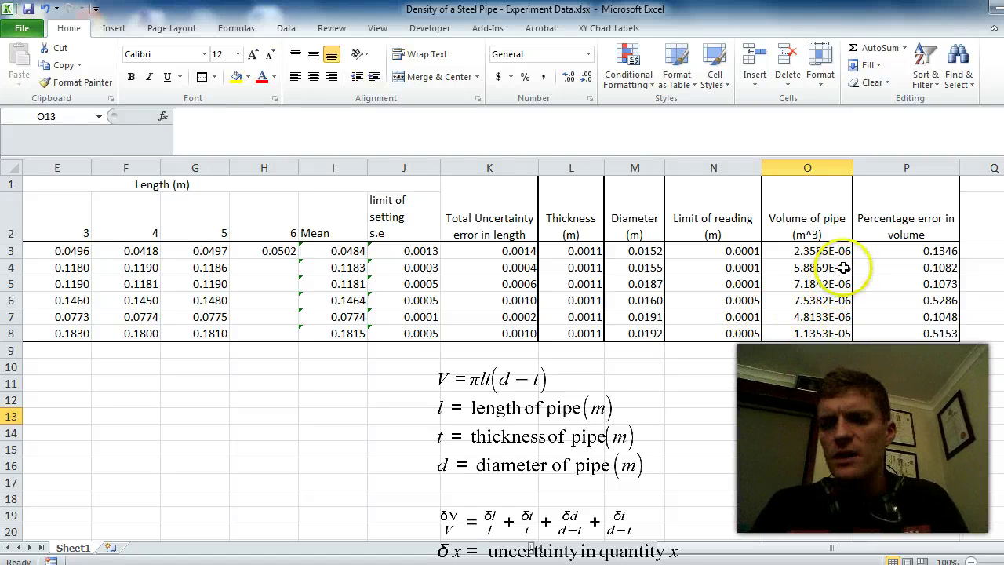
# Look back along specimen 3's row from the percentage error in volume to the specimen number
pyautogui.click(897, 277)
pyautogui.press('Left')
pyautogui.press('Left')
pyautogui.press('Left')
pyautogui.press('Left')
pyautogui.press('Left')
pyautogui.press('Left')
pyautogui.press('Left')
pyautogui.press('Left')
pyautogui.press('Left')
pyautogui.press('Left')
pyautogui.press('Left')
pyautogui.press('Left')
pyautogui.press('Left')
pyautogui.press('Left')
pyautogui.press('Left')
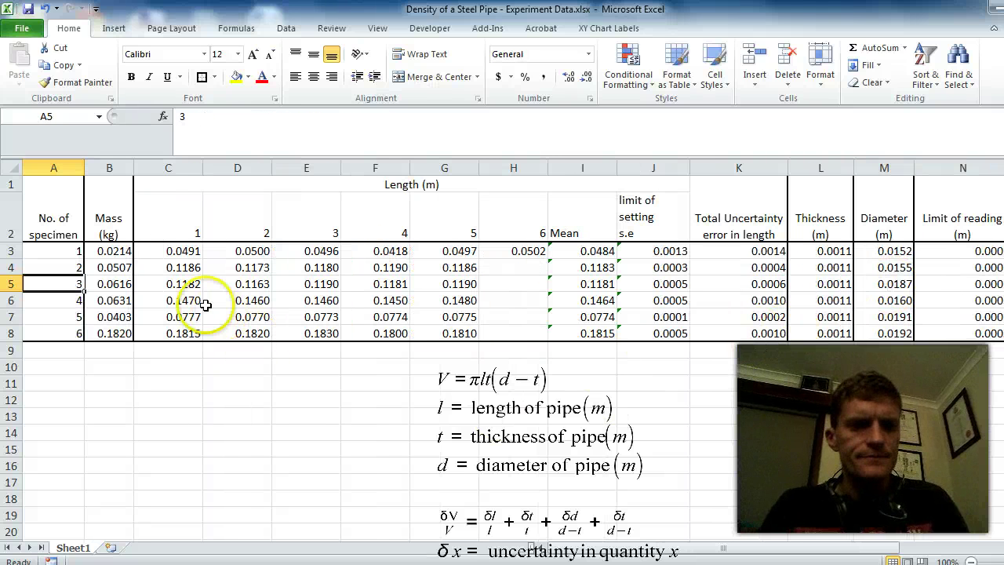
# Review specimen 1's length readings in row 3, through to the sixth reading in H3
pyautogui.press('Right')
pyautogui.press('Right')
pyautogui.press('Right')
pyautogui.press('Up')
pyautogui.press('Up')
pyautogui.press('Right')
pyautogui.press('Right')
pyautogui.press('Right')
pyautogui.press('Right')
pyautogui.press('Left')
pyautogui.press('Right')
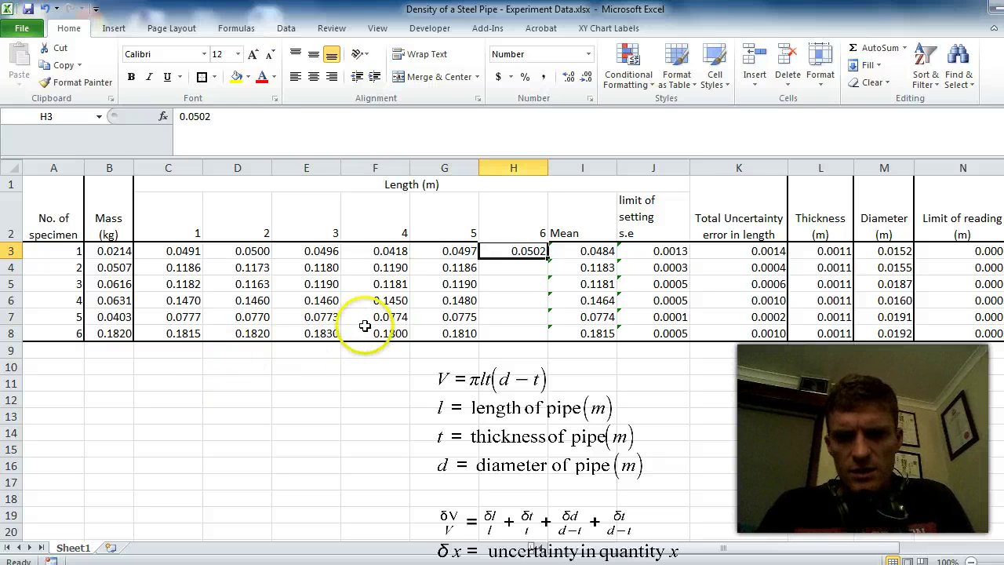
# Compare the limit of setting formulas in J3 and J4, focusing on the number inside the square root
pyautogui.press('Right')
pyautogui.press('Right')
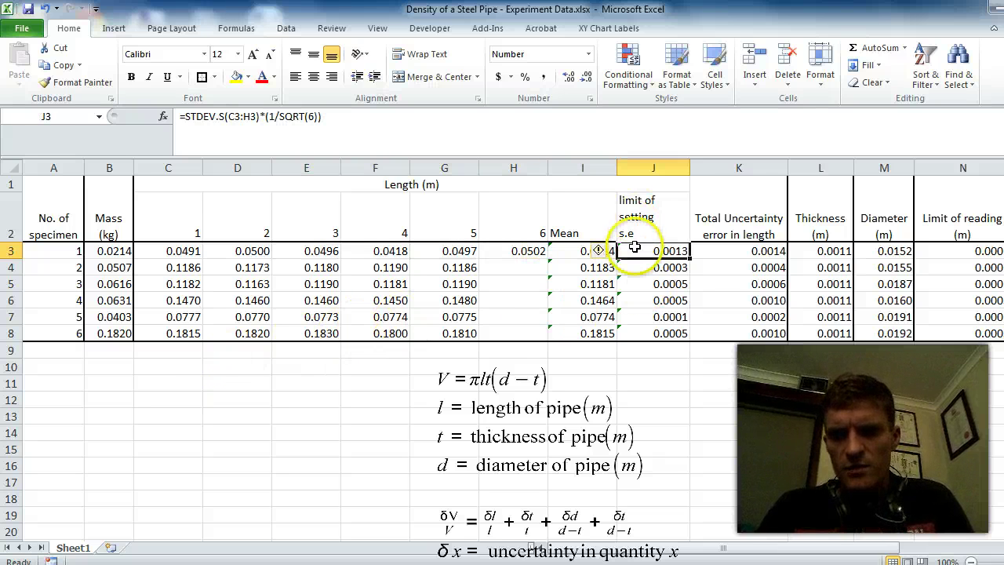
pyautogui.press('Down')
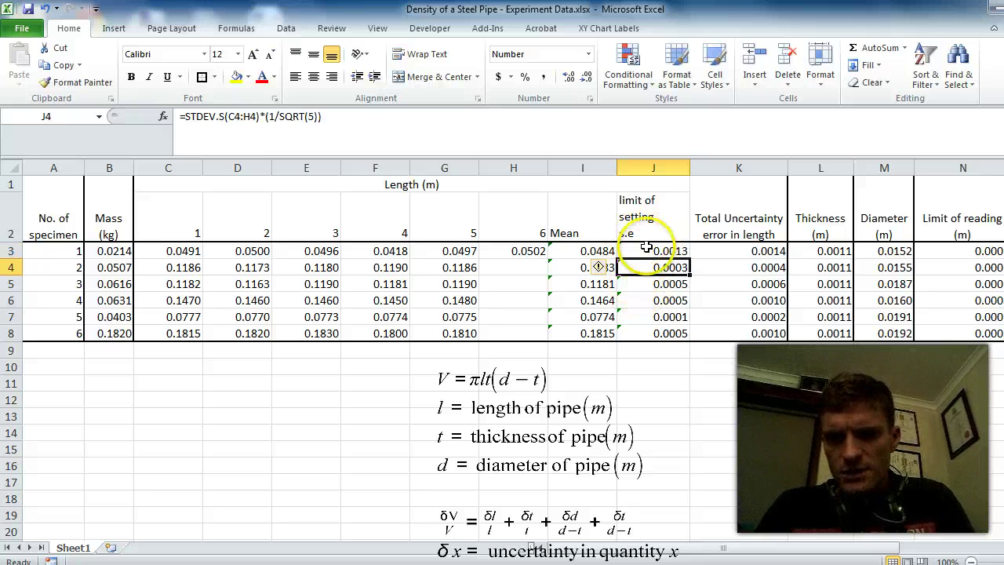
pyautogui.click(649, 252)
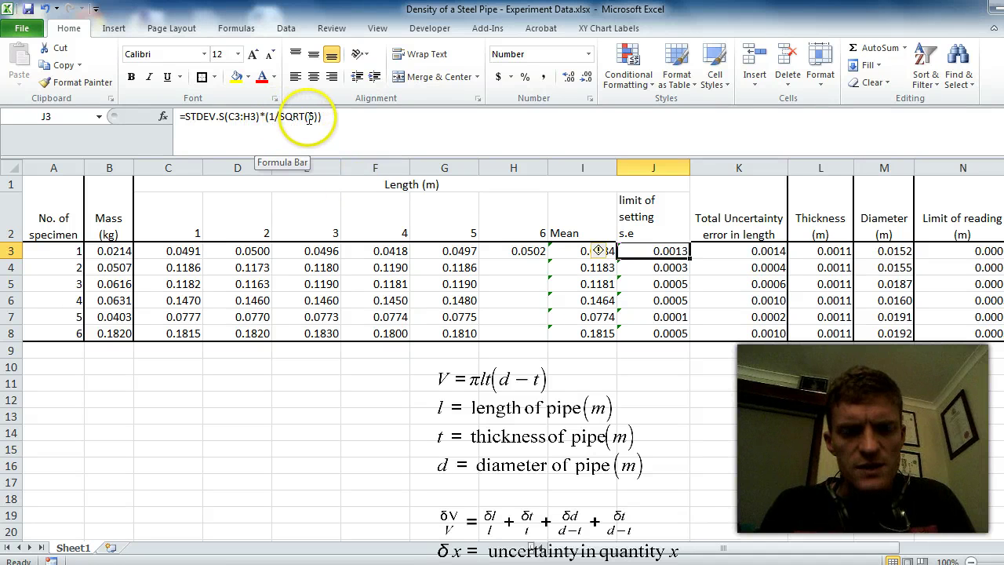
pyautogui.click(643, 263)
pyautogui.click(648, 259)
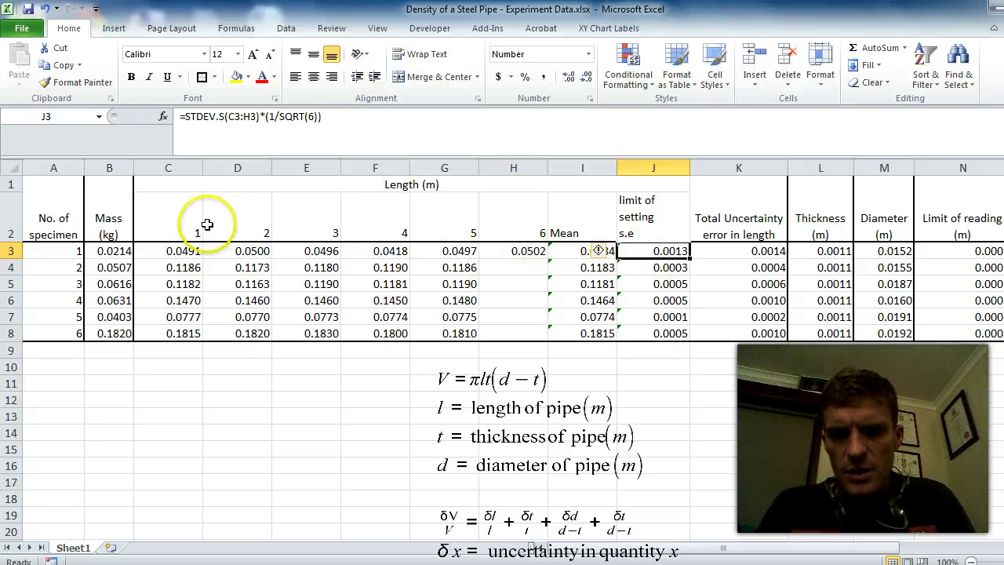
pyautogui.doubleClick(309, 116)
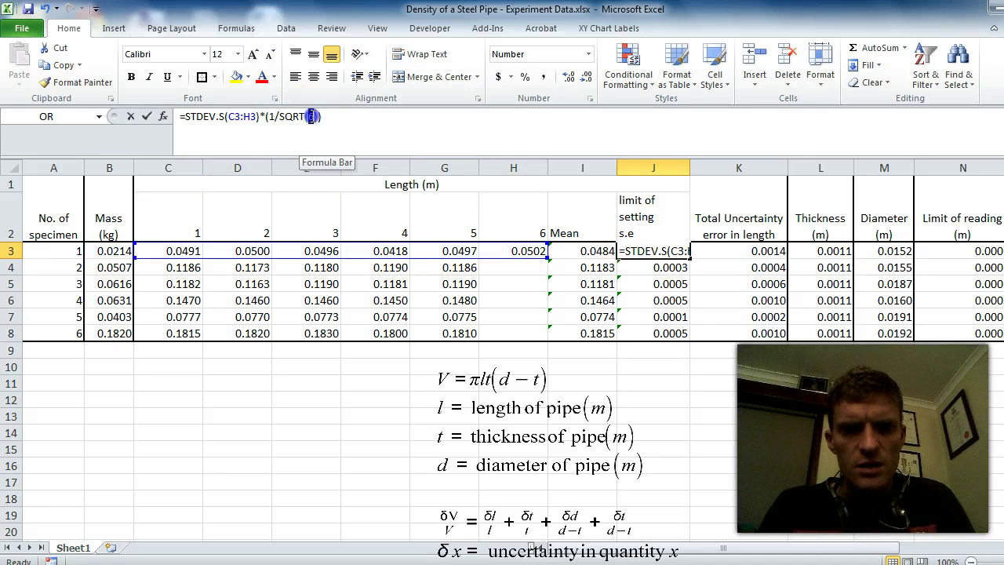
pyautogui.write('5')
pyautogui.press('Return')
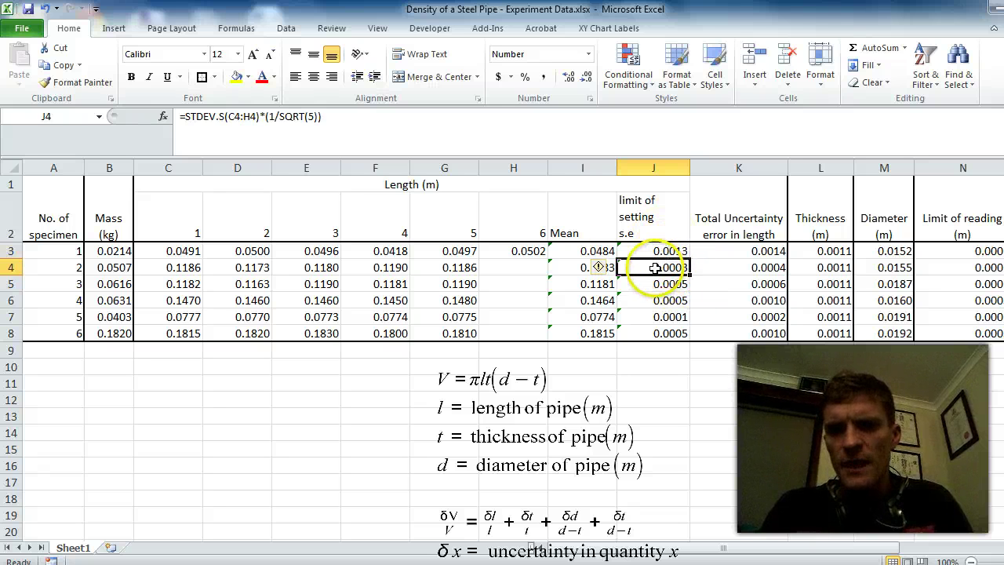
# Step through the limit of setting formulas of specimens 2 to 6 in J4:J8 and return to J4
pyautogui.press('Down')
pyautogui.press('Down')
pyautogui.press('Down')
pyautogui.press('Down')
pyautogui.press('Up')
pyautogui.press('Up')
pyautogui.press('Up')
pyautogui.press('Up')
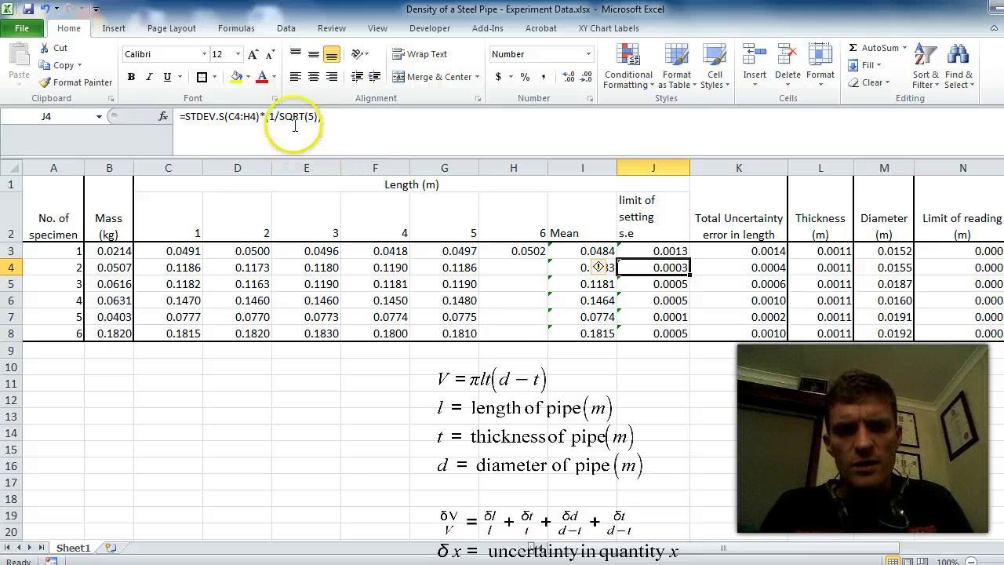
pyautogui.press('Down')
pyautogui.press('Up')
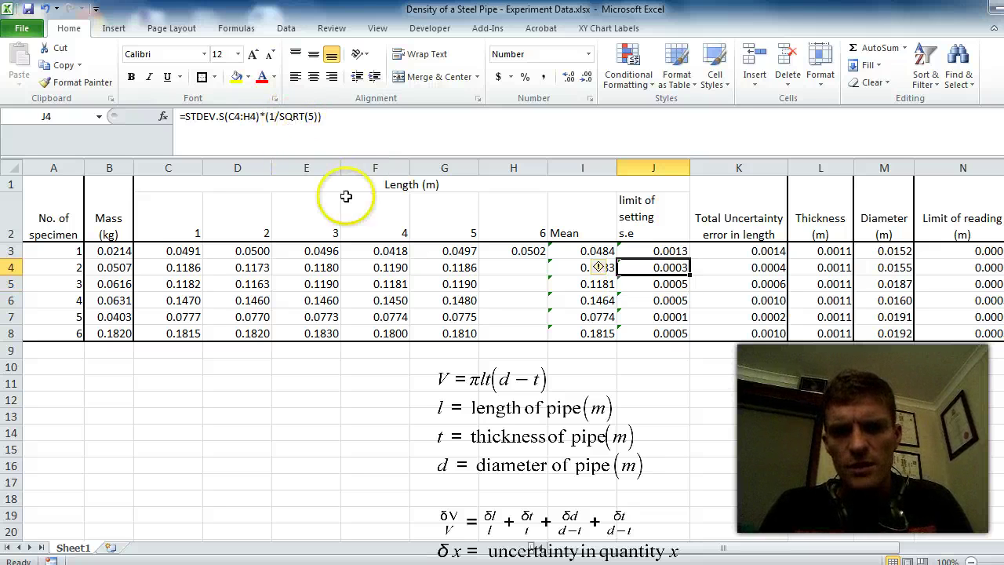
# Count specimen 2's length readings in C4:G4 and compare them with the square-root divisor in J4
pyautogui.click(456, 269)
pyautogui.press('Left')
pyautogui.press('Left')
pyautogui.press('Left')
pyautogui.press('Left')
pyautogui.press('Right')
pyautogui.press('Right')
pyautogui.press('Right')
pyautogui.press('Right')
pyautogui.press('Right')
pyautogui.press('Right')
pyautogui.press('Right')
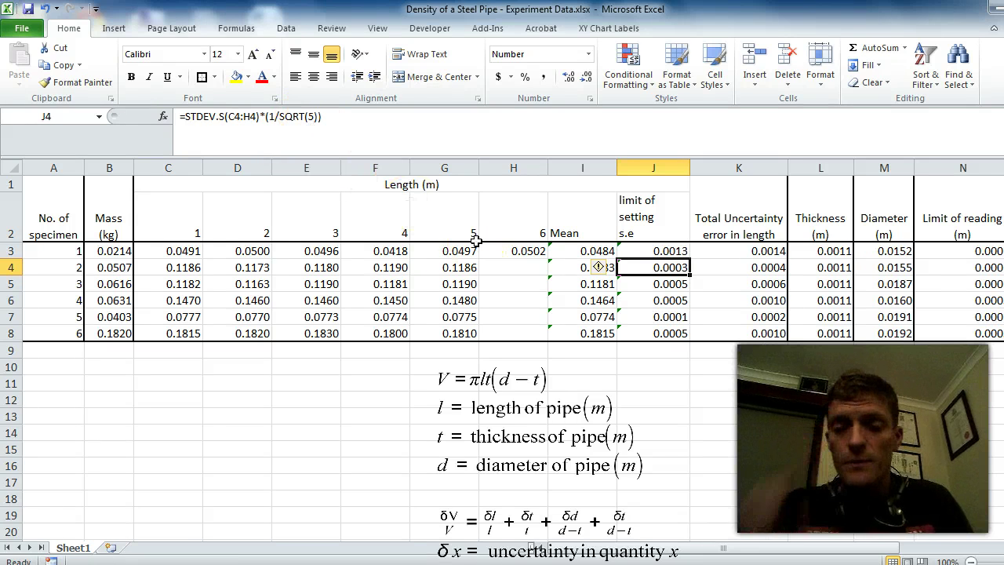
# Recheck the STDEV.S ranges and square-root divisors in the limit of setting column from J3 to J8
pyautogui.press('Down')
pyautogui.press('Down')
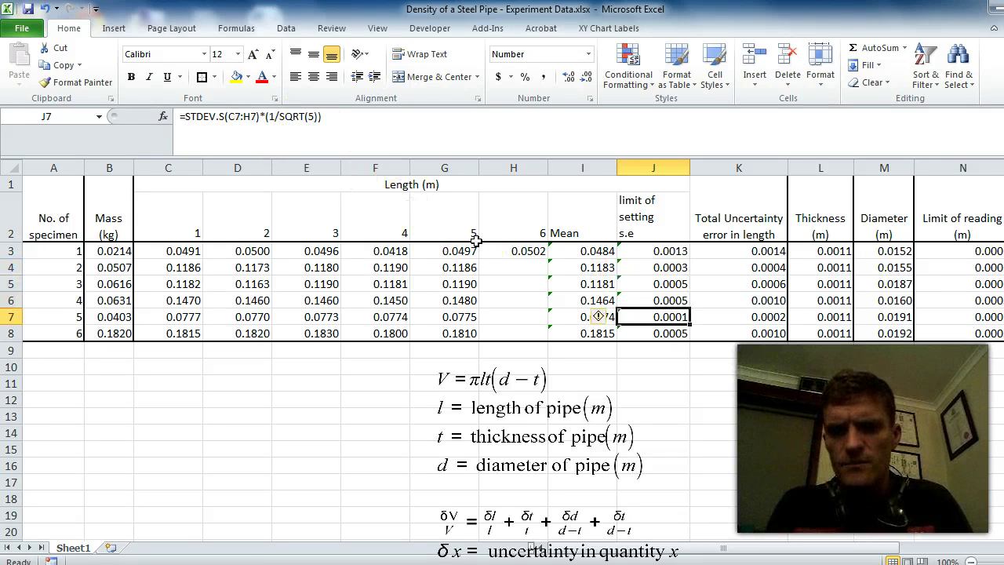
pyautogui.press('Down')
pyautogui.press('Up')
pyautogui.press('Up')
pyautogui.press('Up')
pyautogui.press('Up')
pyautogui.press('Up')
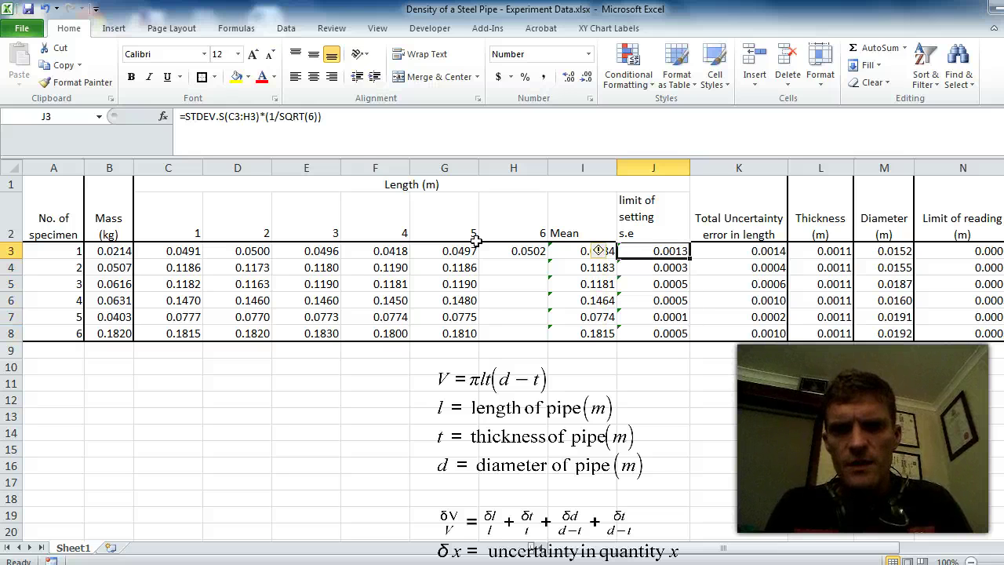
pyautogui.press('Left')
pyautogui.press('Right')
pyautogui.press('Down')
pyautogui.press('Down')
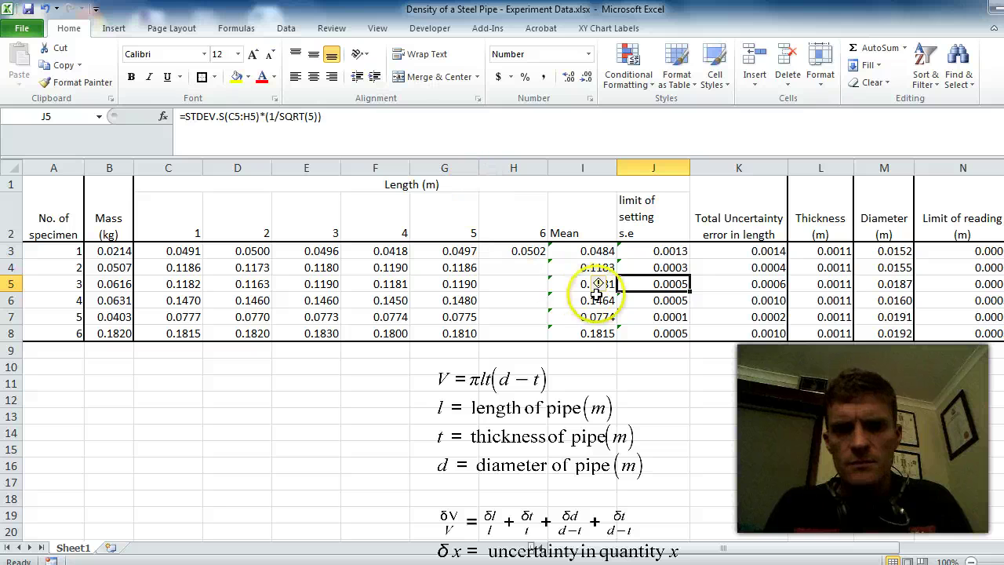
pyautogui.press('Down')
pyautogui.press('Down')
pyautogui.press('Down')
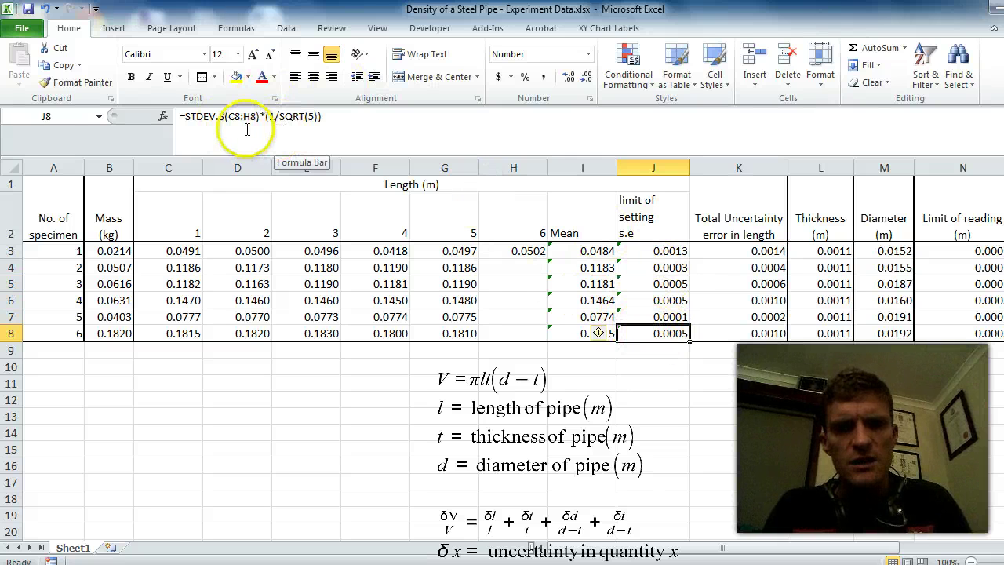
# Check specimen 6's entries in row 8 between the total length uncertainty and the volume
pyautogui.press('Right')
pyautogui.press('Right')
pyautogui.press('Right')
pyautogui.press('Right')
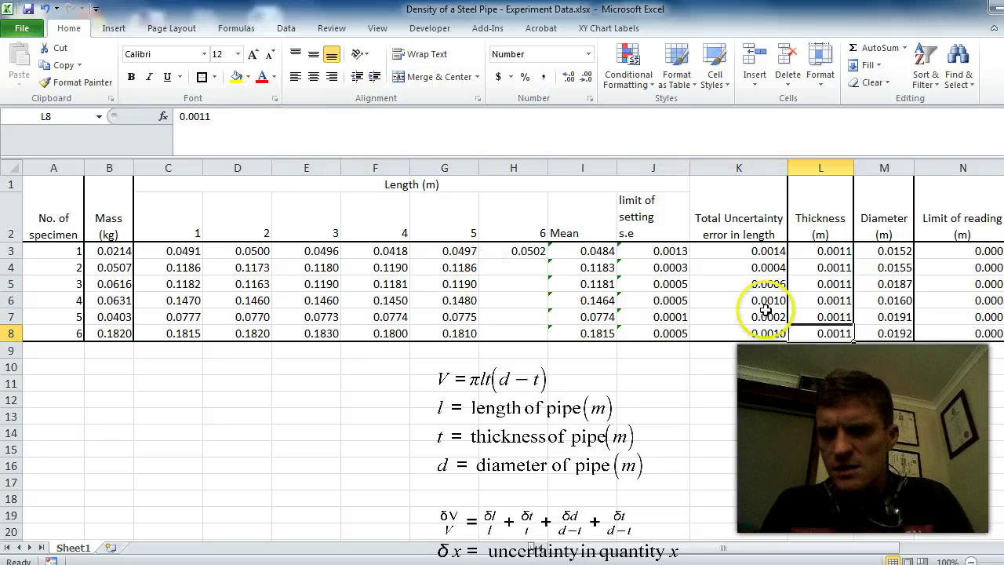
pyautogui.press('Right')
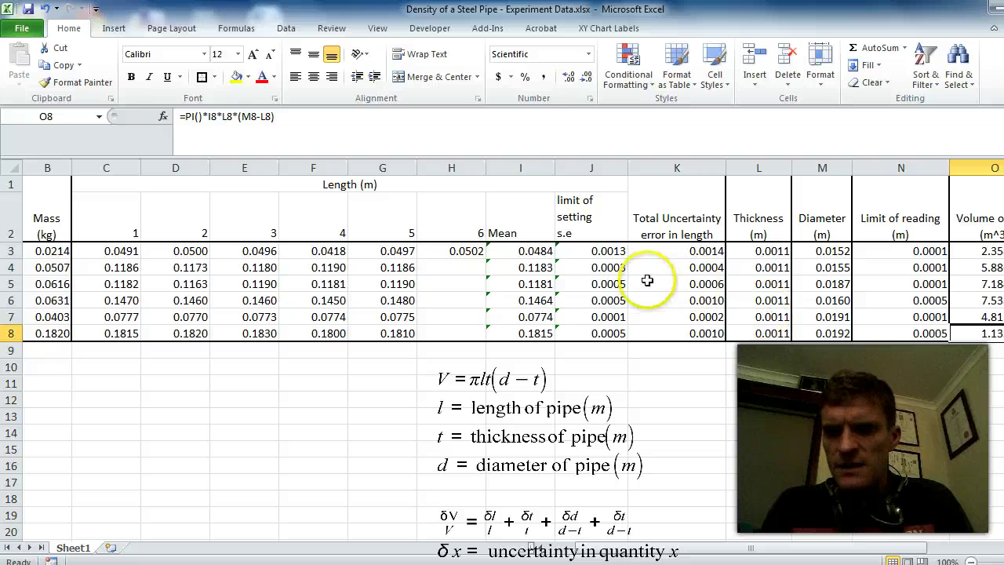
pyautogui.press('Left')
pyautogui.press('Left')
pyautogui.press('Left')
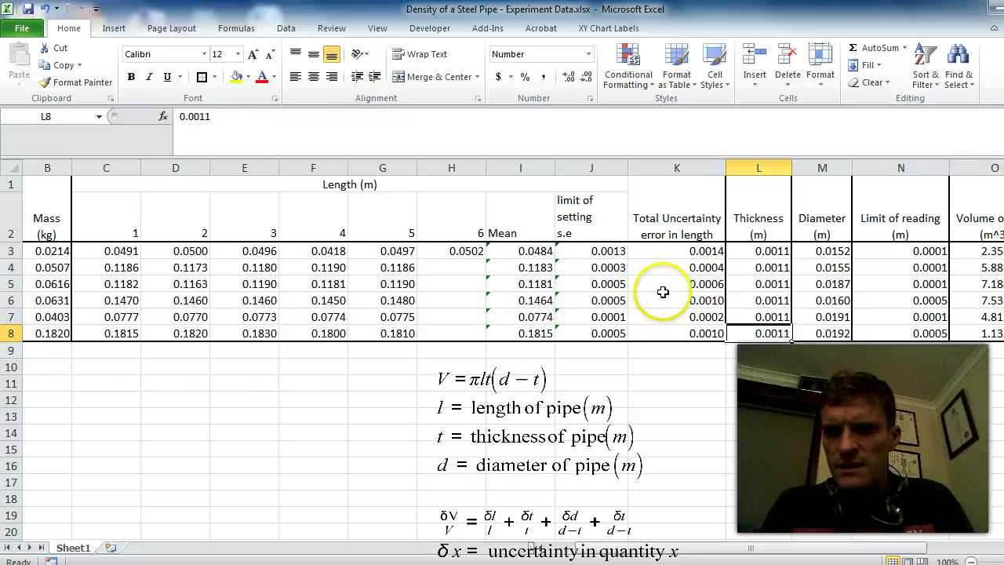
# Inspect the cells referenced by specimen 1's Total Uncertainty error in length formula in K3
pyautogui.click(688, 252)
pyautogui.click(300, 119)
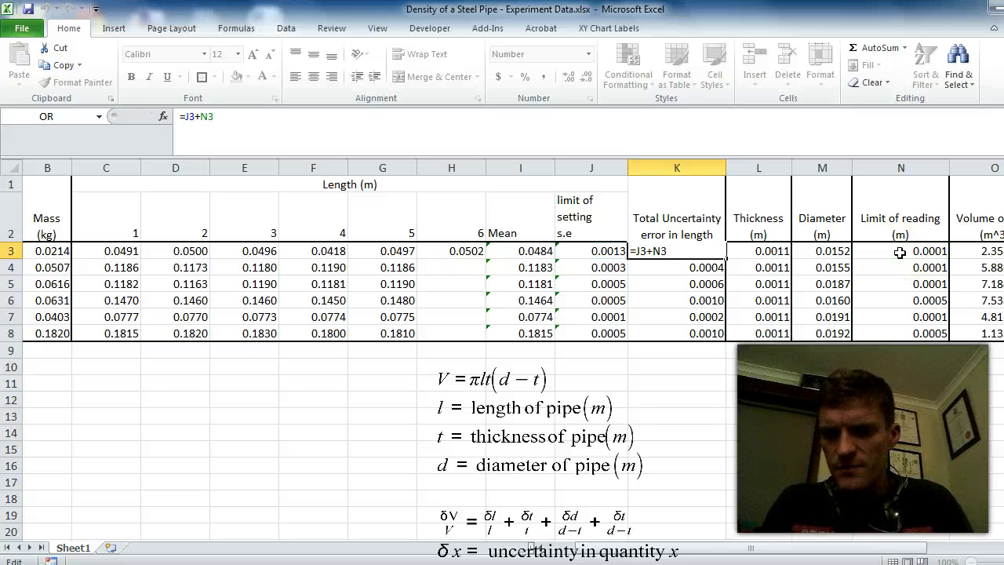
pyautogui.press('Return')
# Check the percentage error formula in P4 and the Limit of reading values in N3:N6
pyautogui.press('Right')
pyautogui.press('Right')
pyautogui.press('Right')
pyautogui.press('Right')
pyautogui.press('Right')
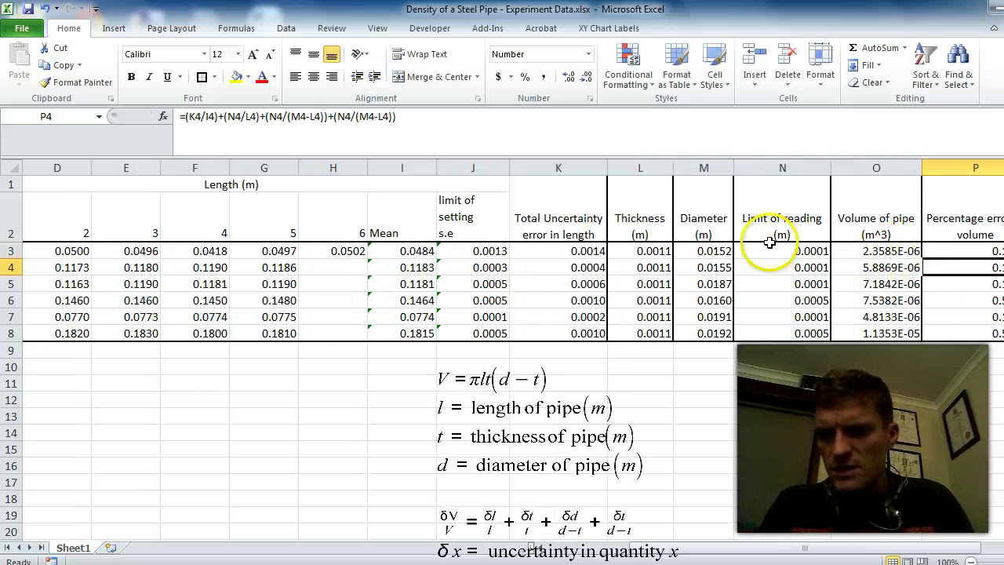
pyautogui.press('Left')
pyautogui.press('Left')
pyautogui.press('Up')
pyautogui.press('Down')
pyautogui.press('Down')
pyautogui.press('Down')
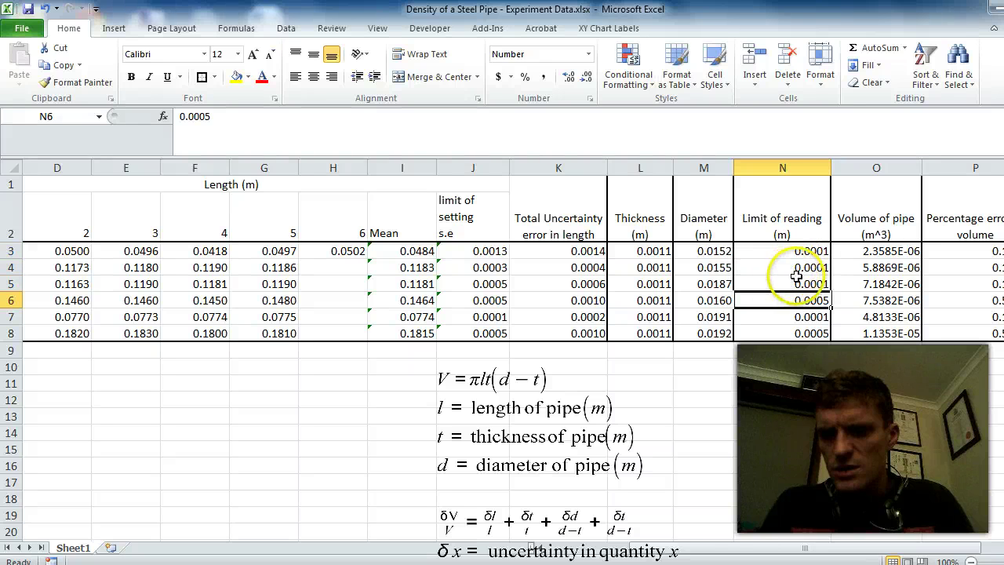
# Insert a blank column between the Diameter and Limit of reading columns
pyautogui.click(841, 163)
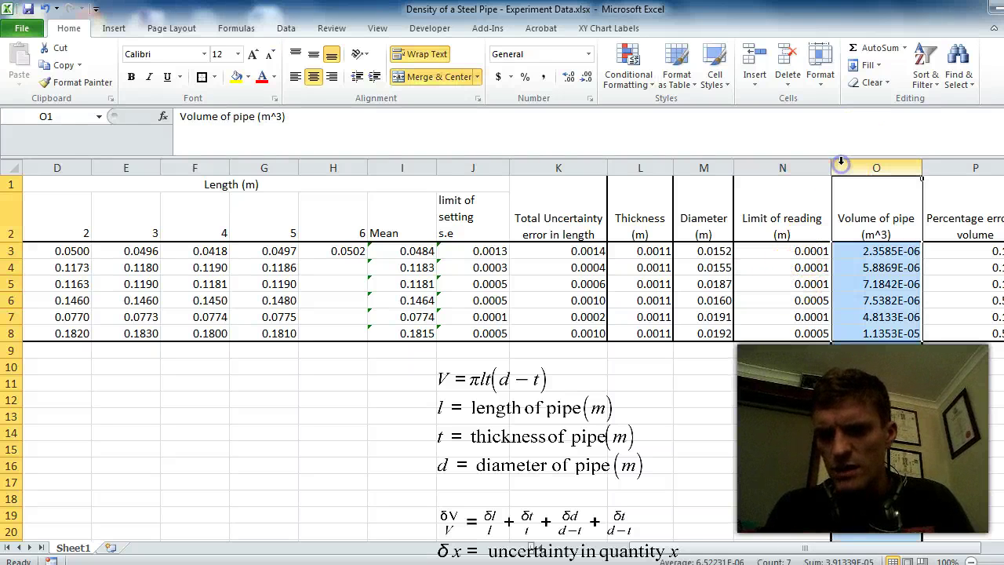
pyautogui.click(794, 163)
pyautogui.rightClick(793, 163)
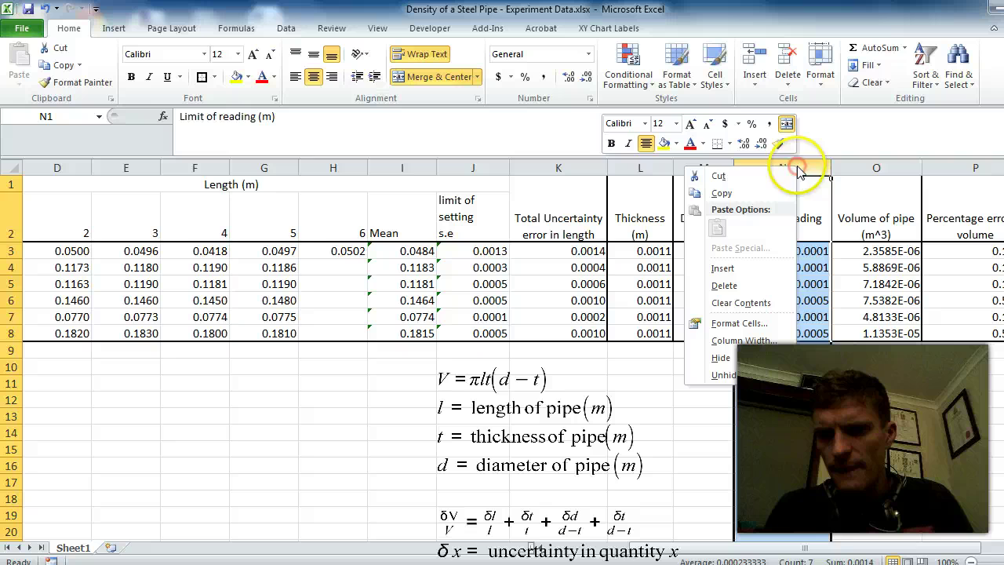
pyautogui.click(717, 269)
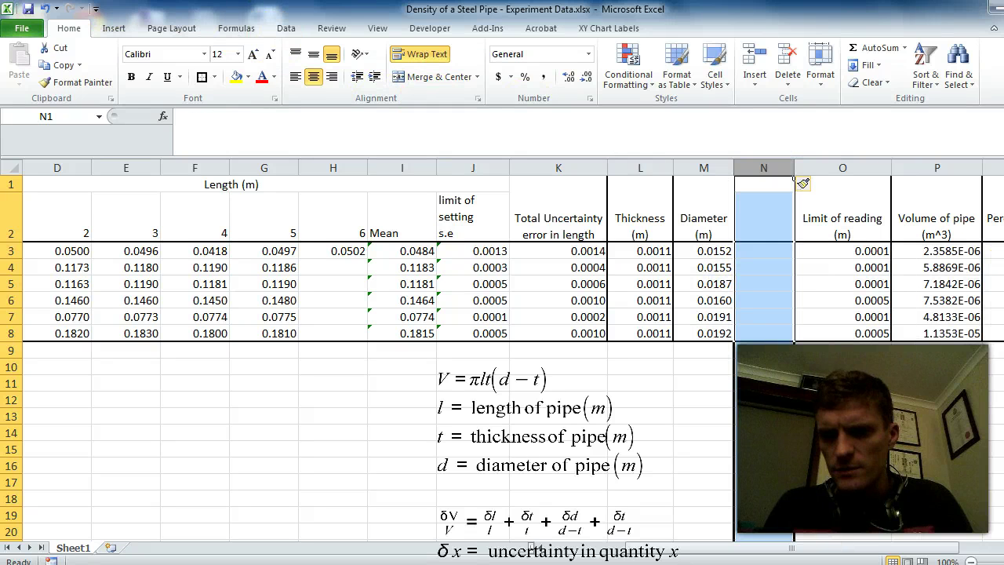
# Undo the insertion of the blank column between Diameter and Limit of reading
pyautogui.click(45, 10)
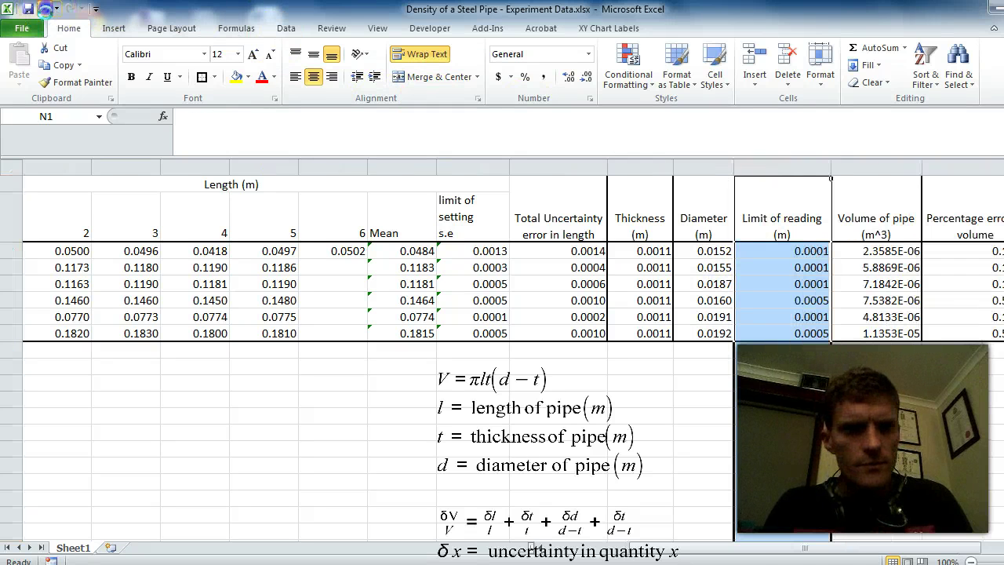
pyautogui.click(859, 166)
pyautogui.rightClick(860, 167)
pyautogui.click(803, 284)
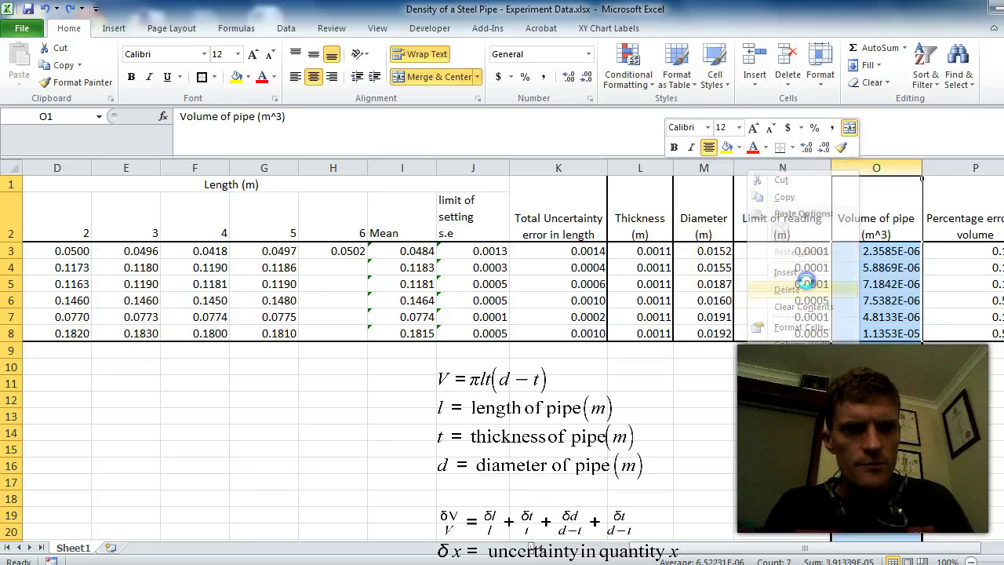
pyautogui.click(45, 10)
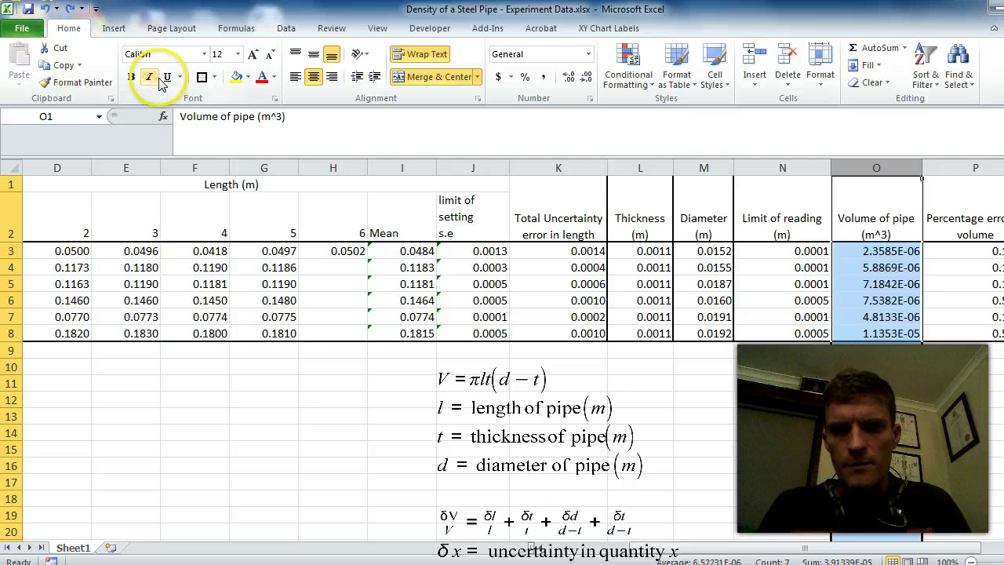
# Insert a column between Limit of reading and Volume of pipe and head it "Measuring device" in O2
pyautogui.click(114, 29)
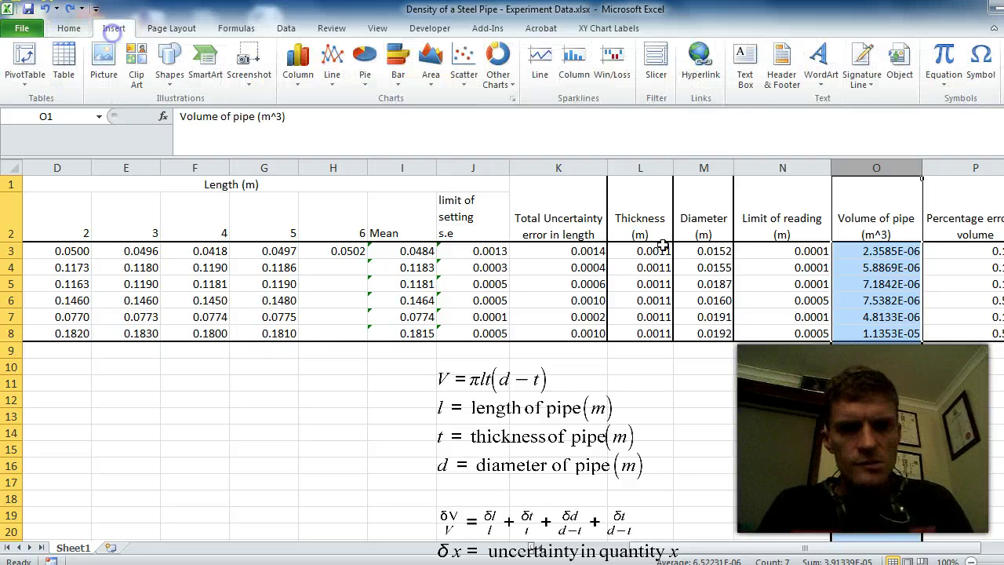
pyautogui.rightClick(894, 164)
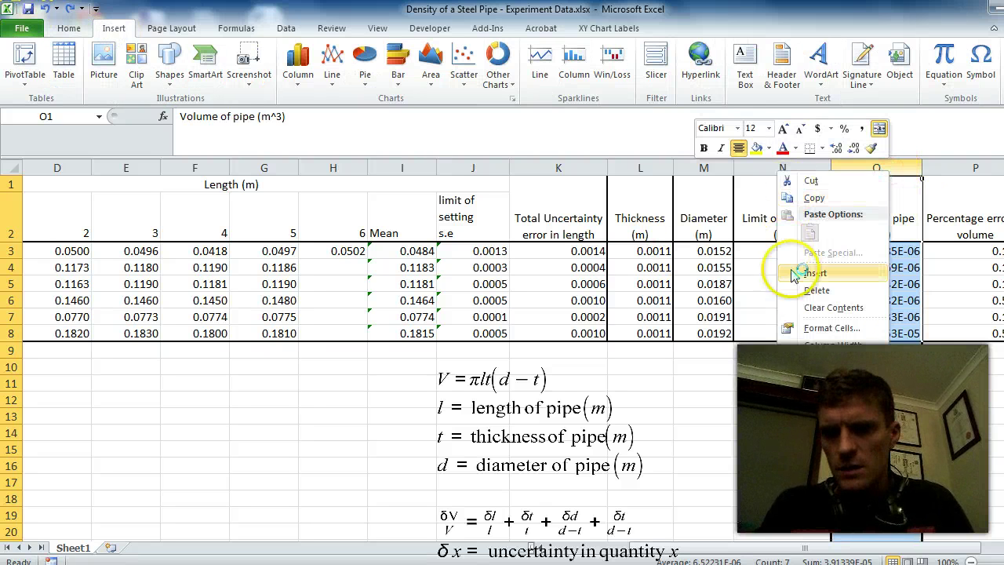
pyautogui.click(818, 273)
pyautogui.click(771, 396)
pyautogui.click(869, 228)
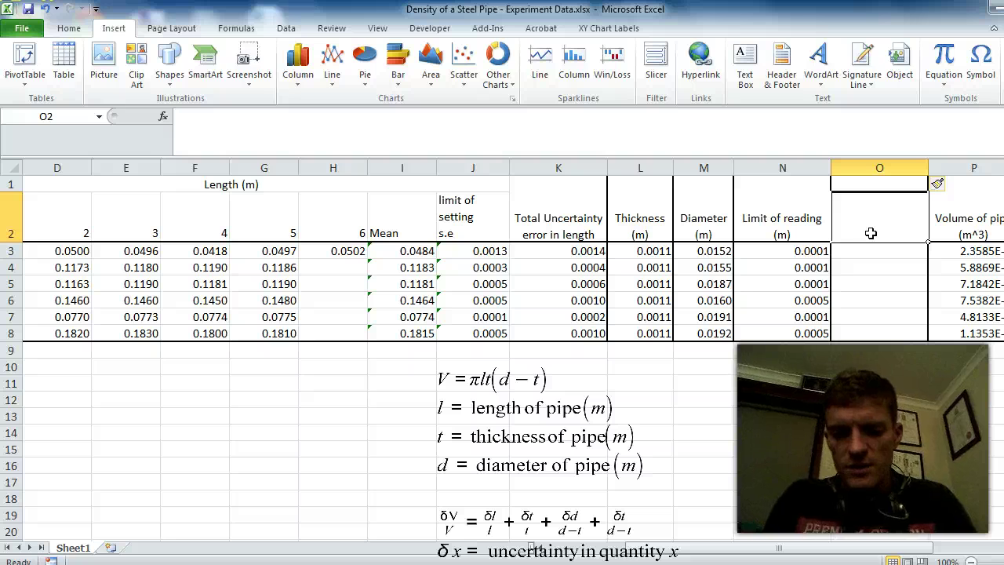
pyautogui.write('M')
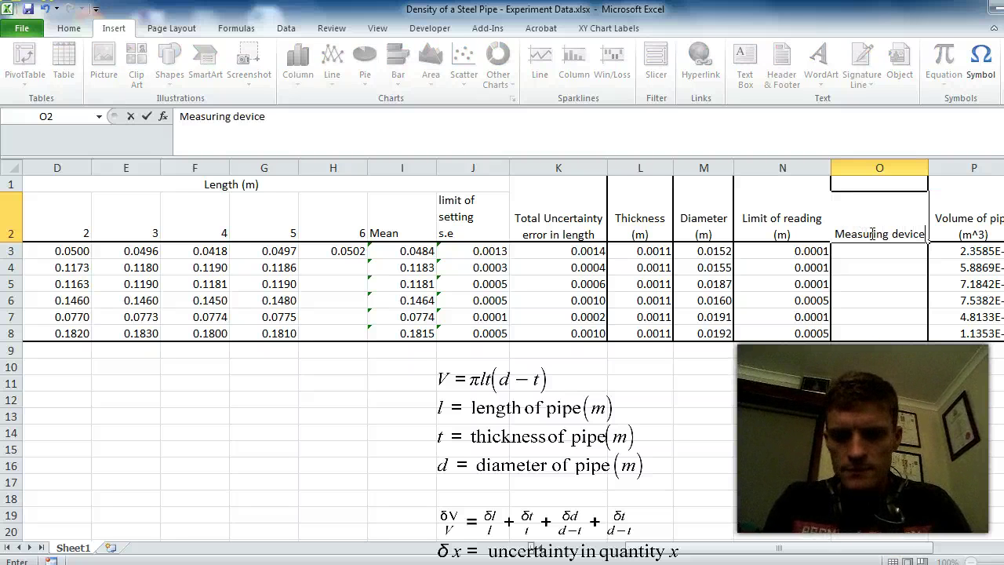
pyautogui.write('easuring device')
pyautogui.click(876, 264)
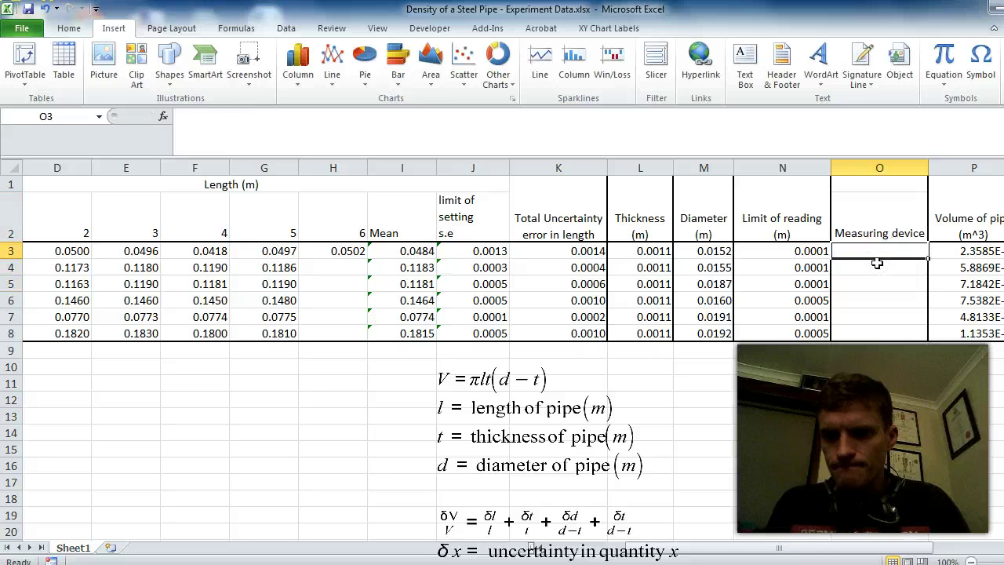
# Narrow the Measuring device column so that its heading wraps onto two lines
pyautogui.click(867, 227)
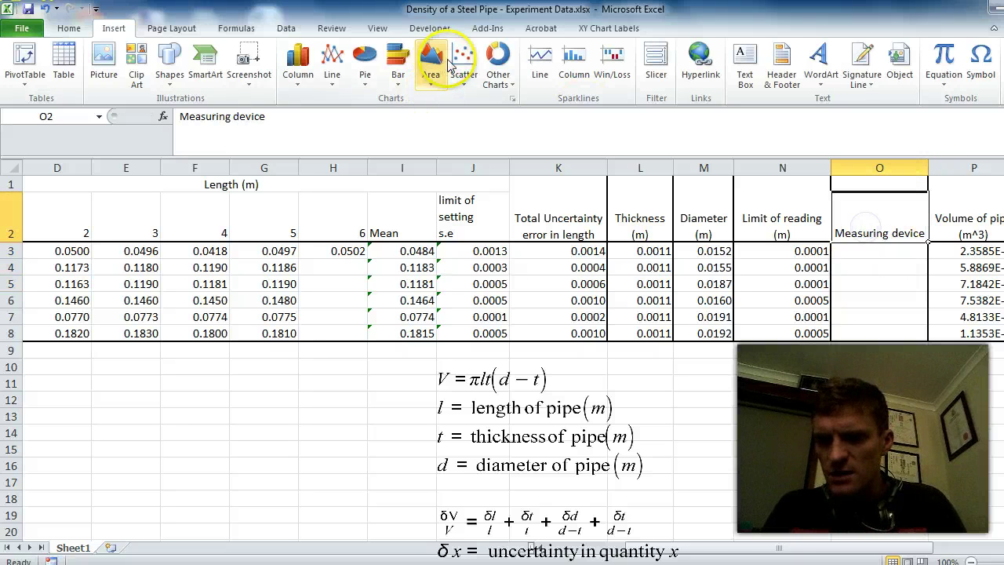
pyautogui.click(68, 29)
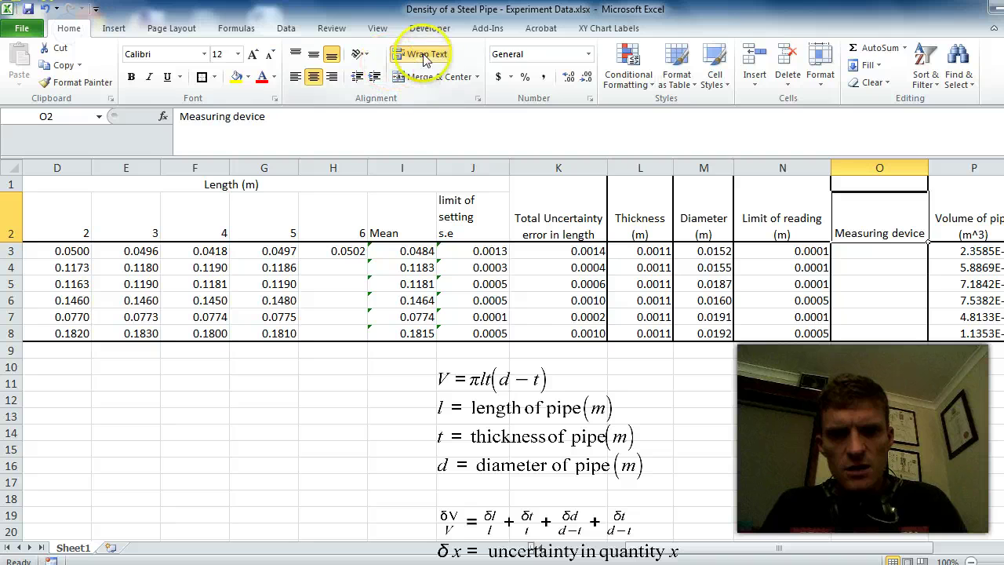
pyautogui.click(878, 248)
pyautogui.moveTo(928, 167); pyautogui.dragTo(901, 168)
# Enter "calliper" as specimen 1's measuring device in O3
pyautogui.click(884, 272)
pyautogui.press('Left')
pyautogui.press('Left')
pyautogui.press('Up')
pyautogui.press('Right')
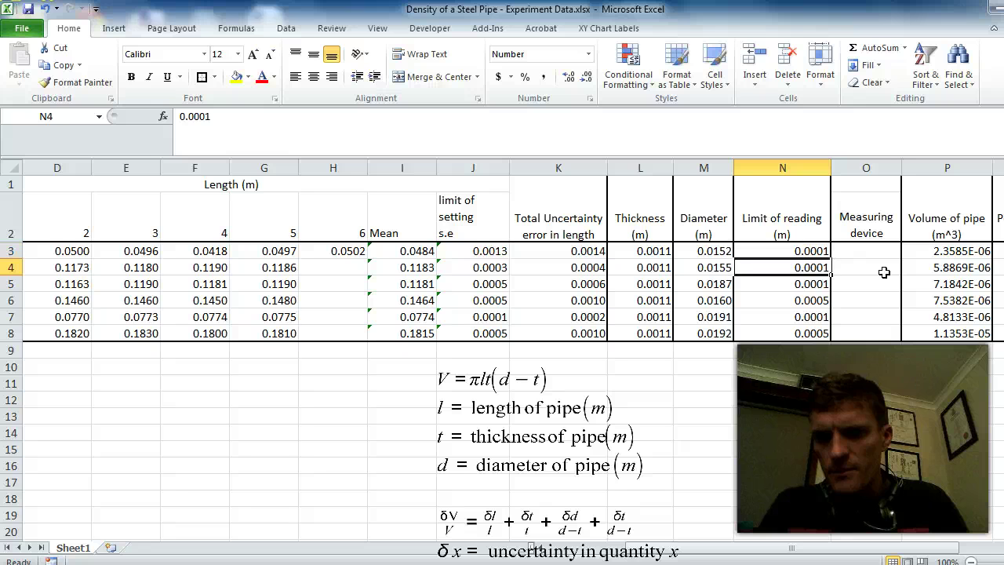
pyautogui.press('Down')
pyautogui.press('Up')
pyautogui.press('Up')
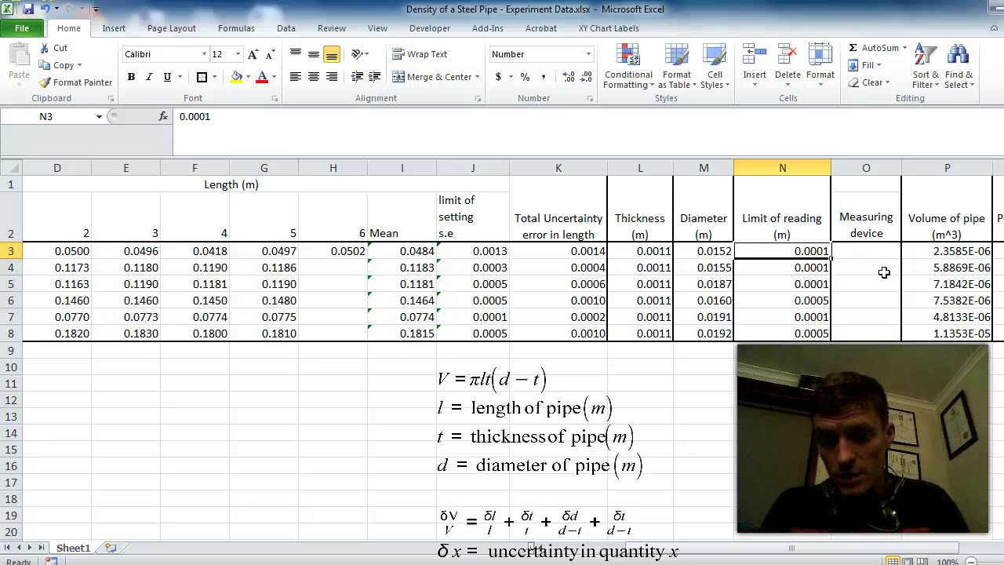
pyautogui.press('Right')
pyautogui.write('ca')
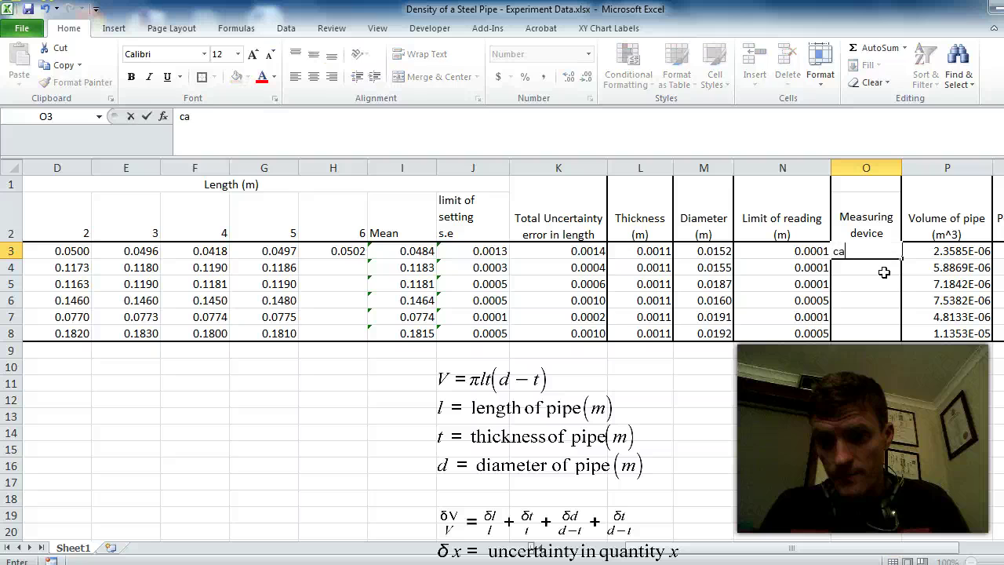
pyautogui.write('lliper')
pyautogui.press('Return')
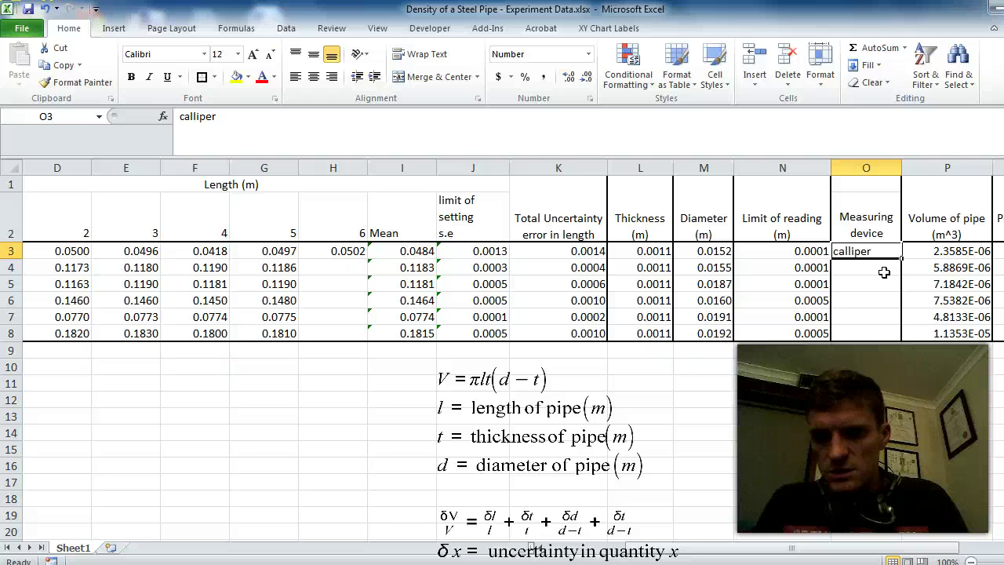
# Copy the "calliper" entry from O3 into O4, O5 and O7
pyautogui.hotkey('ctrl', 'c')
pyautogui.click(884, 272)
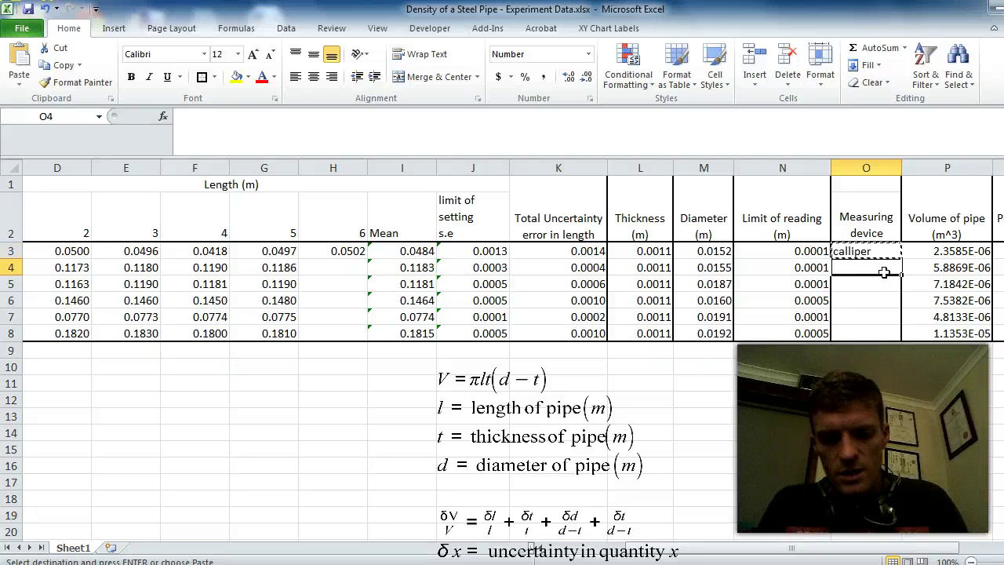
pyautogui.press('Down')
pyautogui.hotkey('ctrl', 'v')
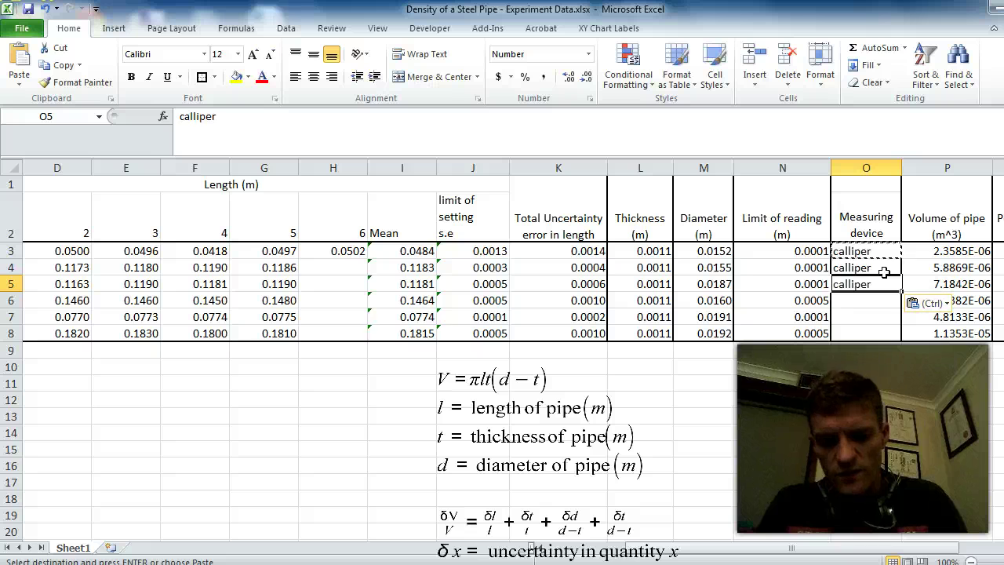
pyautogui.press('Down')
pyautogui.press('Down')
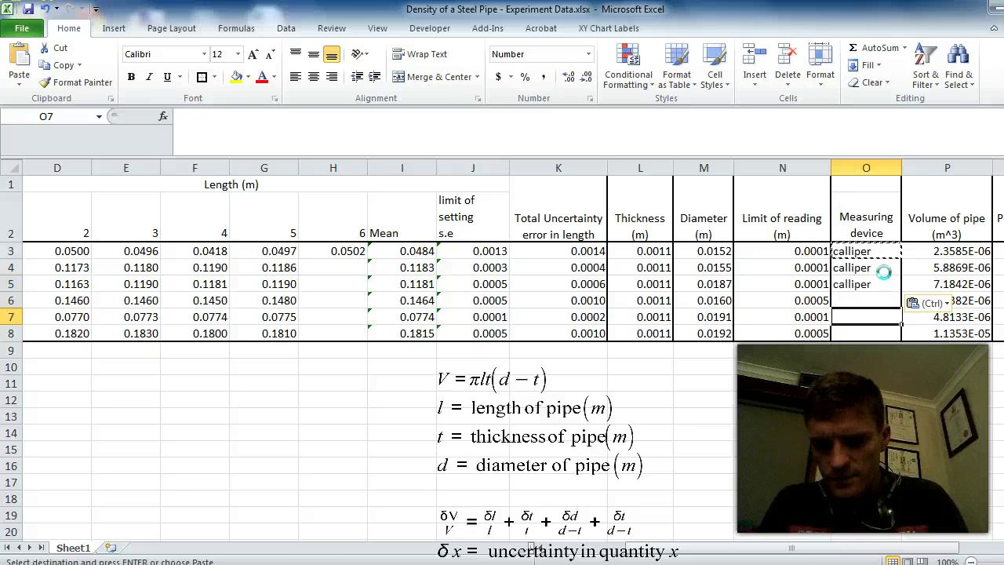
pyautogui.hotkey('ctrl', 'v')
pyautogui.press('Escape')
# Enter "ruler" as the measuring device in O6 and O8
pyautogui.press('Up')
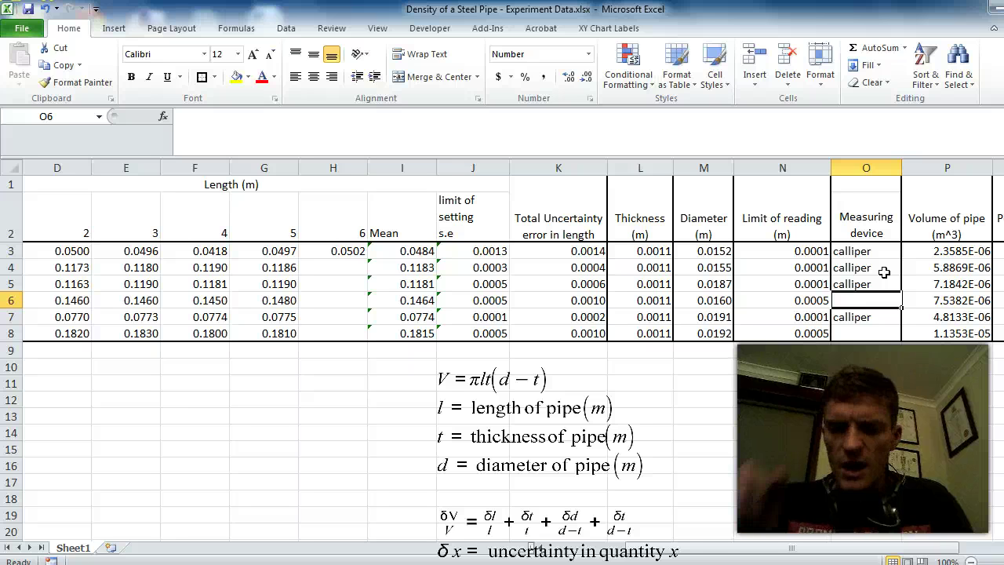
pyautogui.write('ruler')
pyautogui.press('Return')
pyautogui.press('Down')
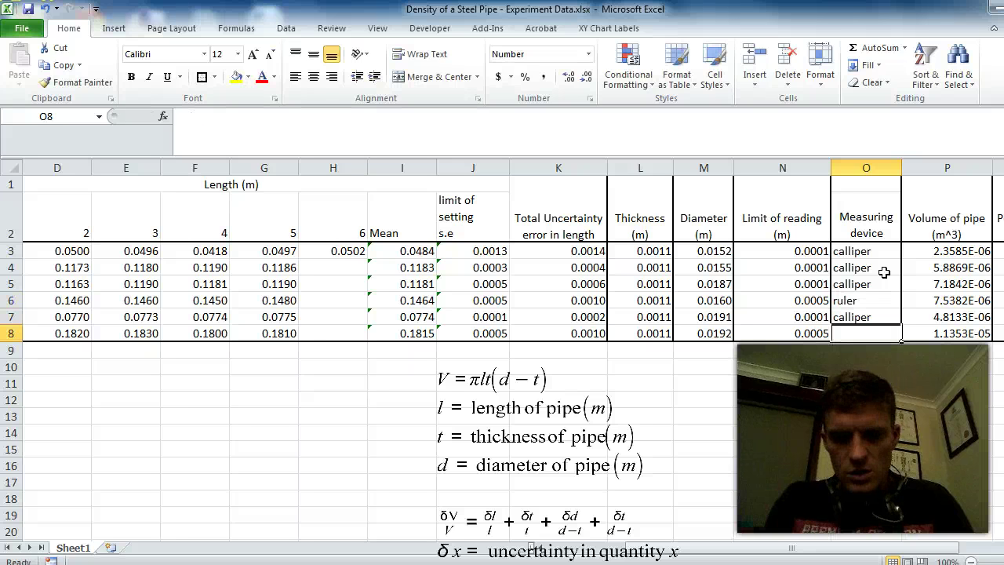
pyautogui.write('ruler')
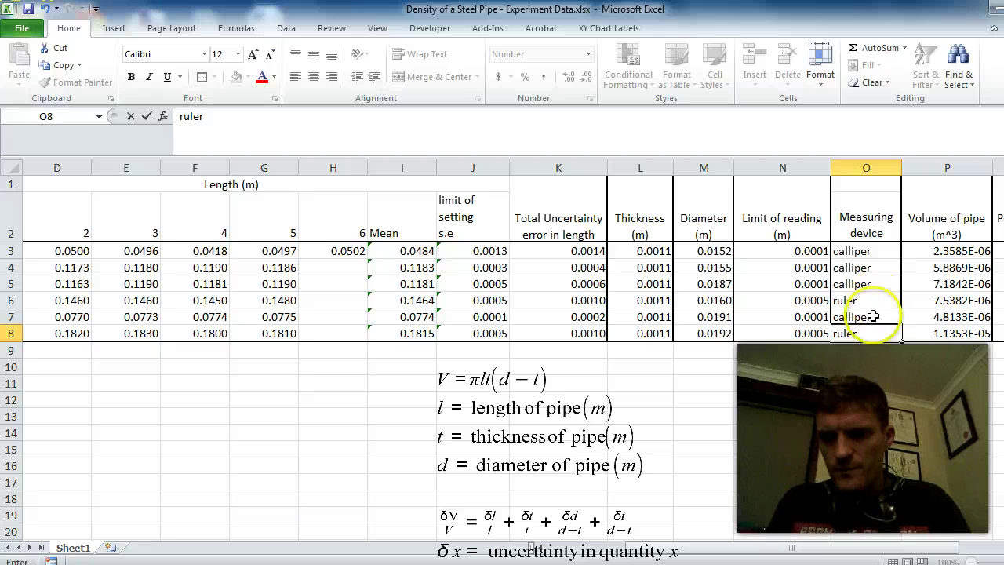
pyautogui.click(866, 400)
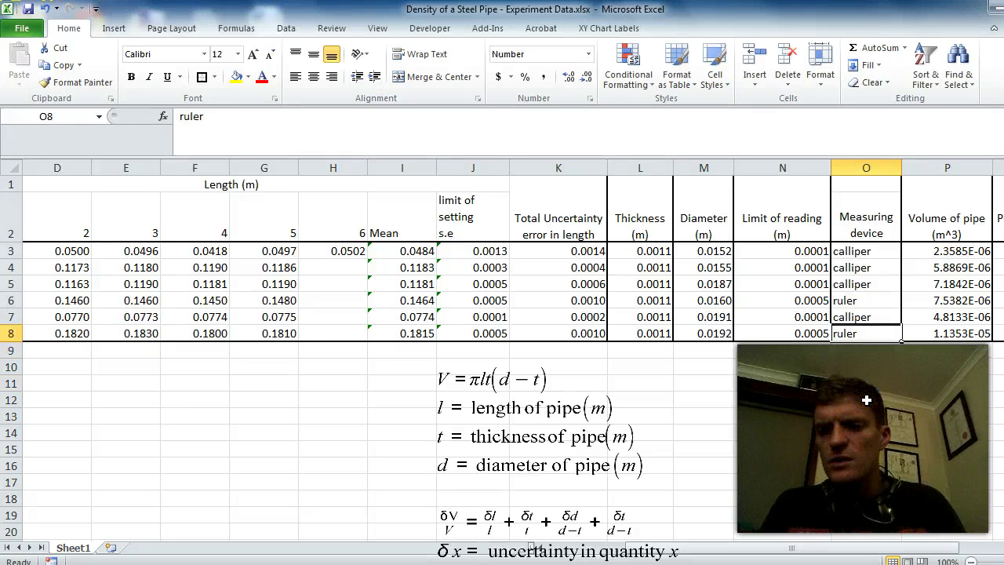
# Review the entries down the Measuring device column
pyautogui.press('Up')
pyautogui.press('Up')
pyautogui.press('Up')
pyautogui.press('Up')
pyautogui.press('Down')
pyautogui.press('Down')
pyautogui.press('Down')
pyautogui.press('pagedown')
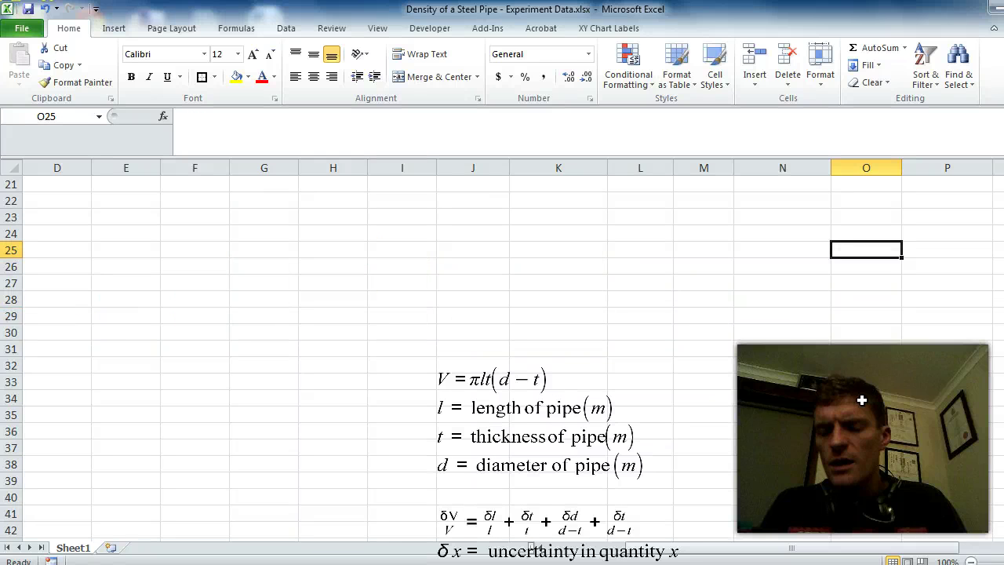
pyautogui.scroll(7, 830, 193)
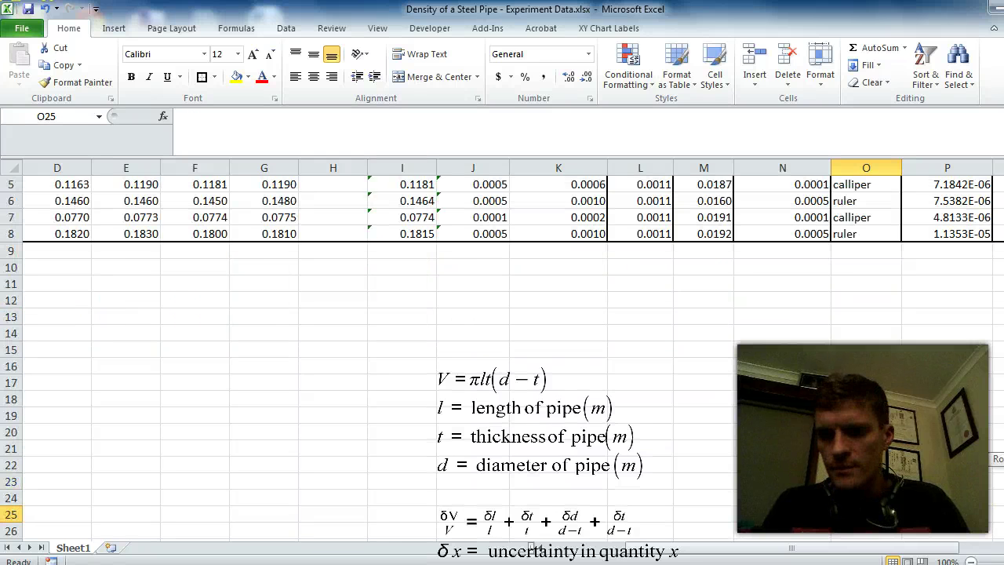
pyautogui.click(863, 281)
pyautogui.press('Down')
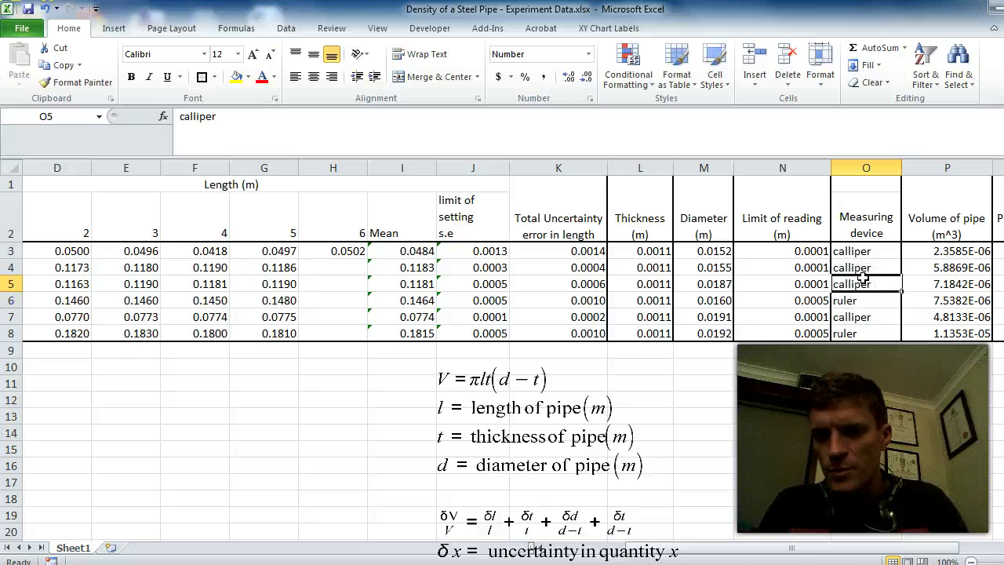
# Examine specimen 4's individual length readings in row 6 against its measuring device
pyautogui.press('Down')
pyautogui.press('Left')
pyautogui.press('Left')
pyautogui.press('Left')
pyautogui.press('Left')
pyautogui.press('Left')
pyautogui.press('Left')
pyautogui.press('Left')
pyautogui.press('Left')
pyautogui.press('Left')
pyautogui.press('Right')
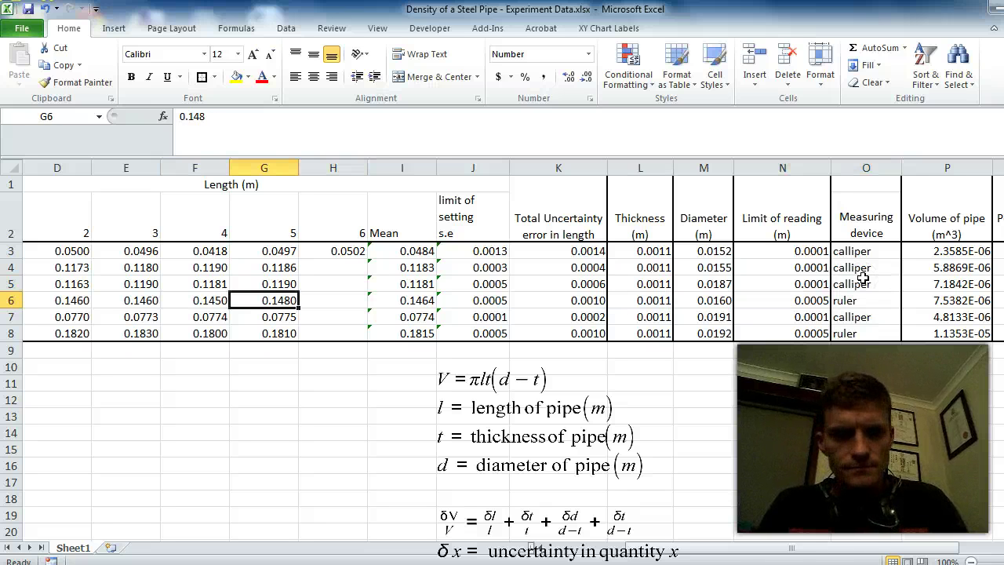
pyautogui.press('Left')
pyautogui.press('Left')
pyautogui.press('Left')
pyautogui.press('Left')
pyautogui.press('Left')
pyautogui.press('Right')
pyautogui.press('Right')
pyautogui.press('Right')
pyautogui.press('Right')
pyautogui.press('Right')
pyautogui.press('Right')
pyautogui.press('Left')
pyautogui.press('Left')
pyautogui.press('Right')
pyautogui.press('Right')
pyautogui.press('Left')
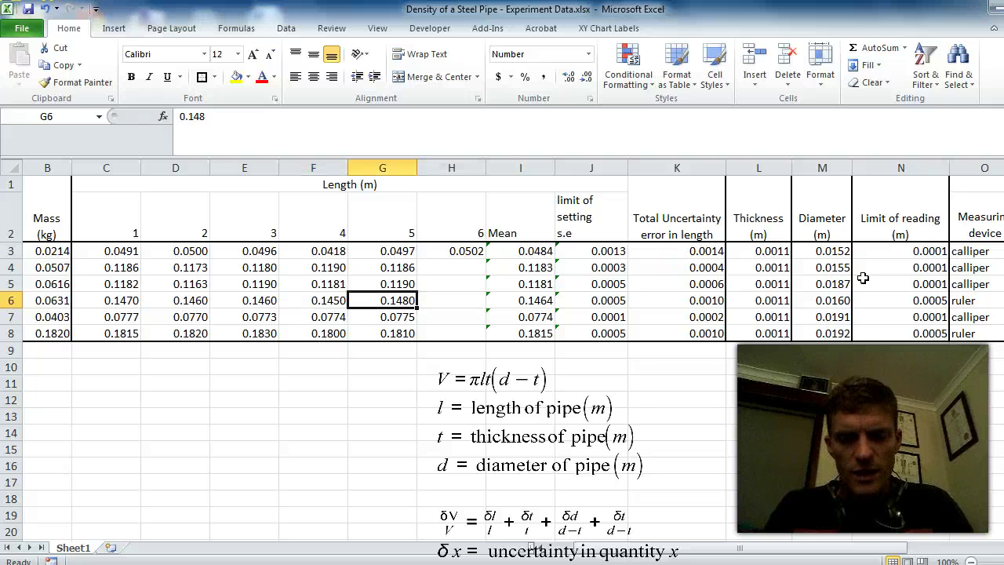
pyautogui.press('Left')
pyautogui.press('Left')
pyautogui.press('Left')
# Check specimen 3's entries in row 5 from the mean length across to the measuring device
pyautogui.press('Right')
pyautogui.press('Right')
pyautogui.press('Right')
pyautogui.press('Right')
pyautogui.press('Right')
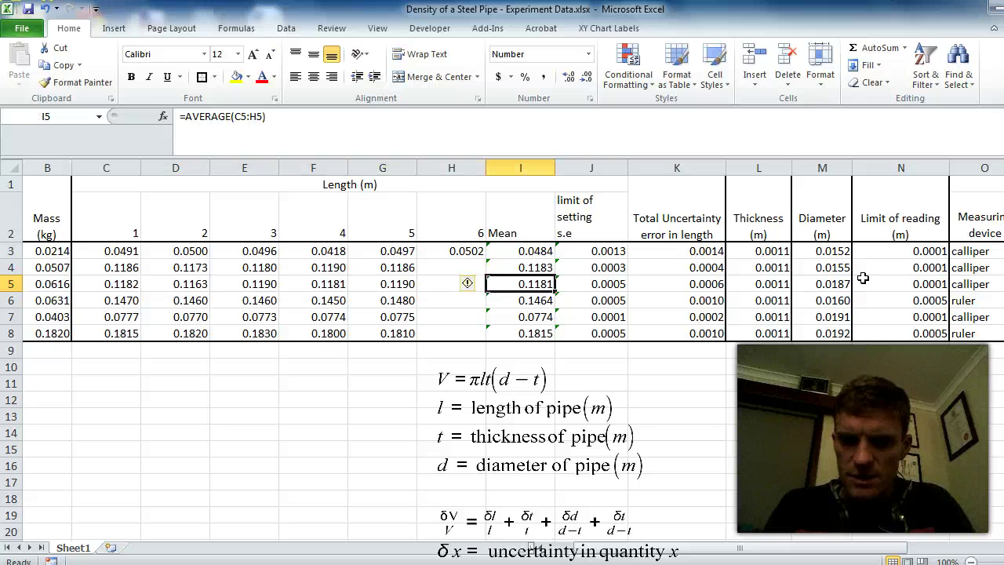
pyautogui.press('Right')
pyautogui.press('Right')
pyautogui.press('Right')
pyautogui.press('Right')
pyautogui.press('Right')
pyautogui.press('Right')
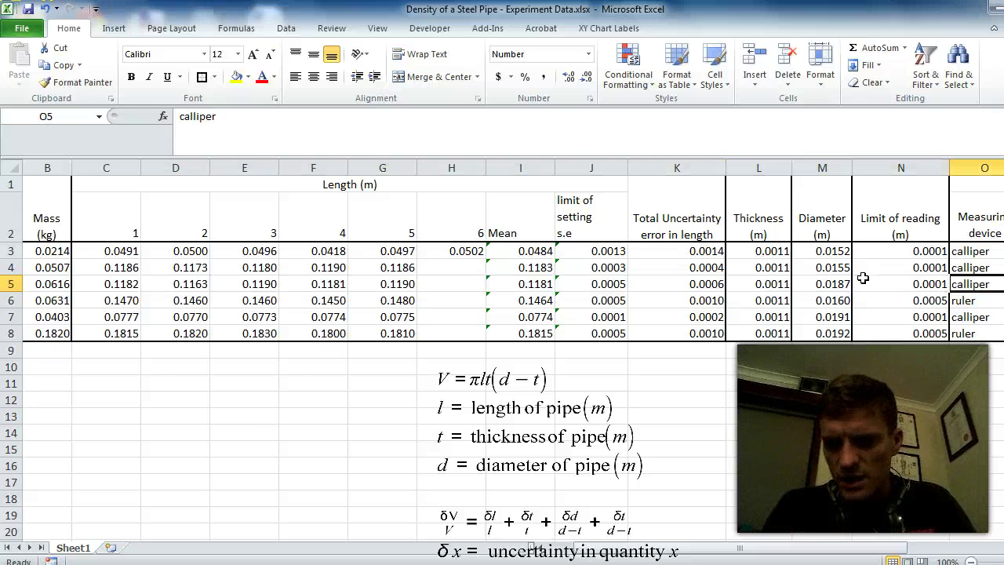
pyautogui.press('Right')
pyautogui.press('Left')
pyautogui.press('Left')
pyautogui.press('Right')
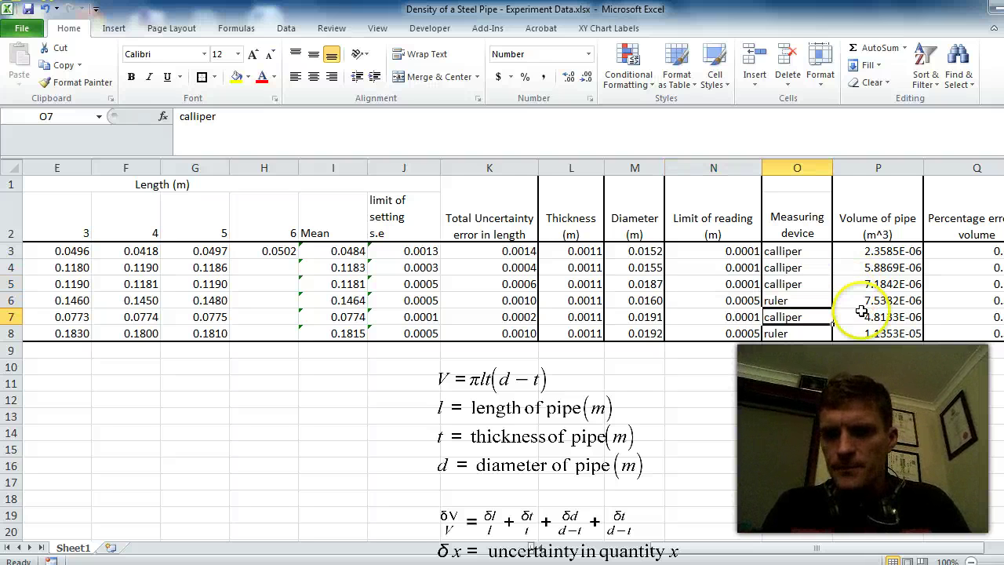
# Inspect the cells referenced by specimen 1's Volume of pipe formula in P3
pyautogui.press('Right')
pyautogui.press('Up')
pyautogui.press('Up')
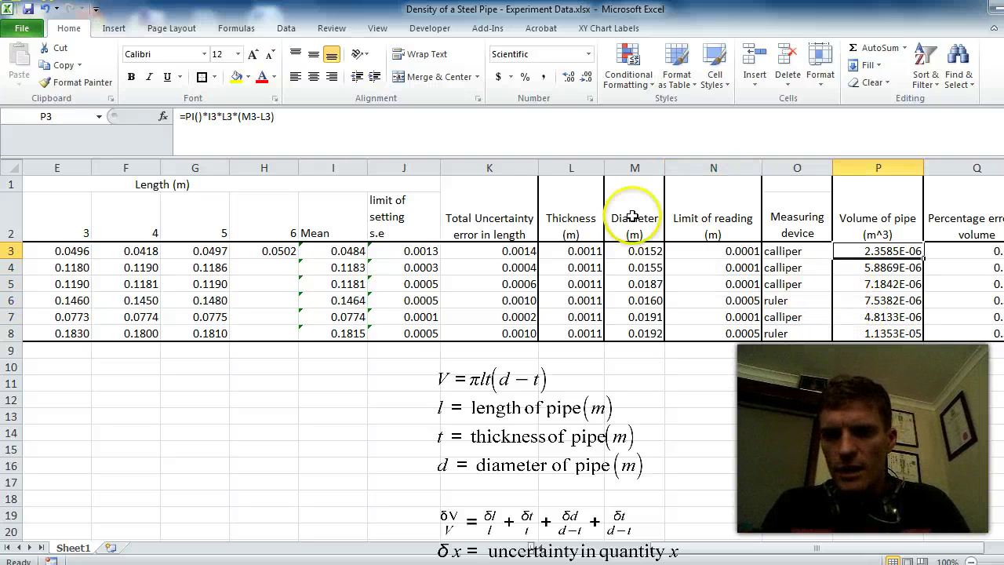
pyautogui.click(333, 124)
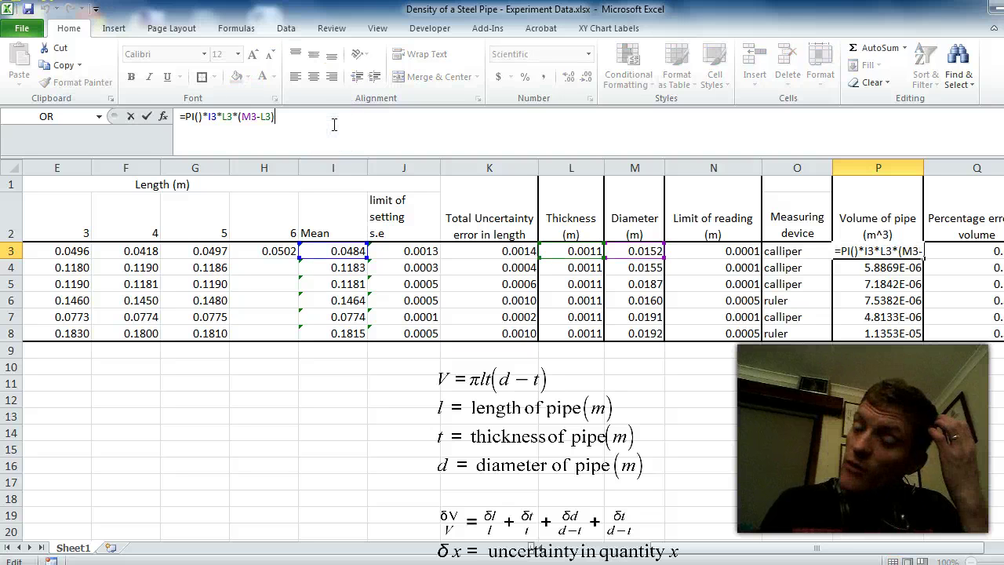
pyautogui.click(211, 142)
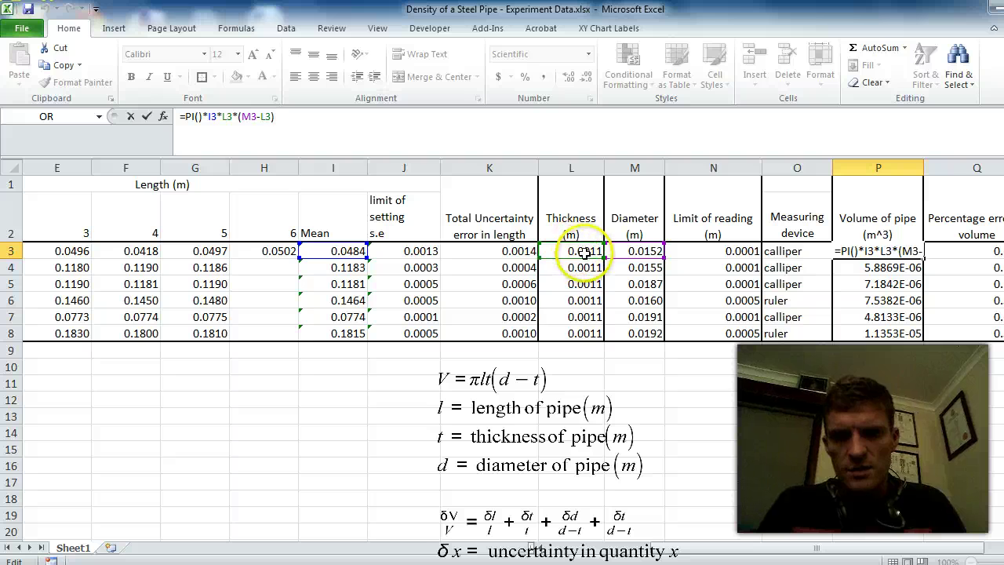
pyautogui.press('Return')
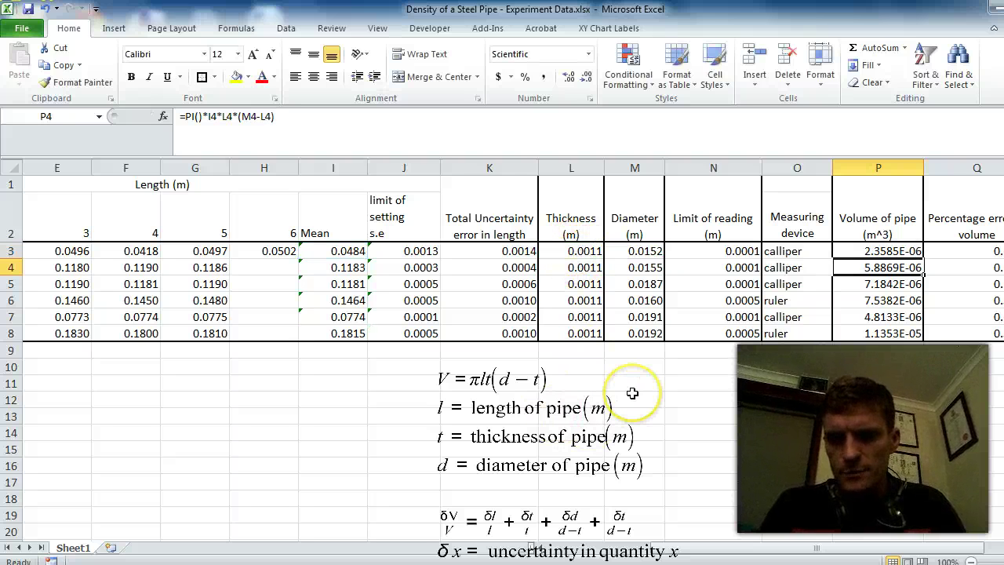
# Check specimen 1's Percentage error in volume formula in Q3
pyautogui.press('Right')
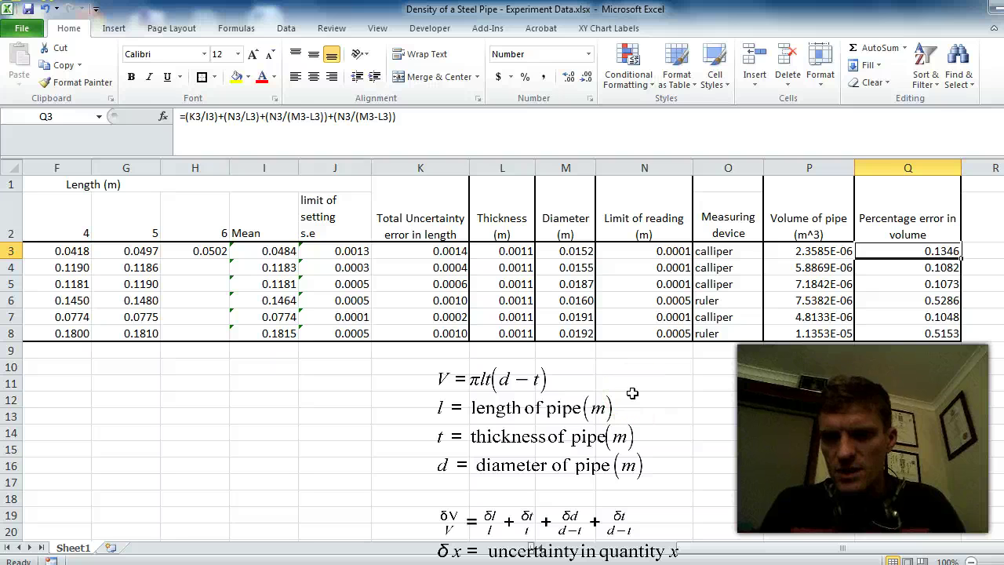
pyautogui.press('Down')
pyautogui.press('Up')
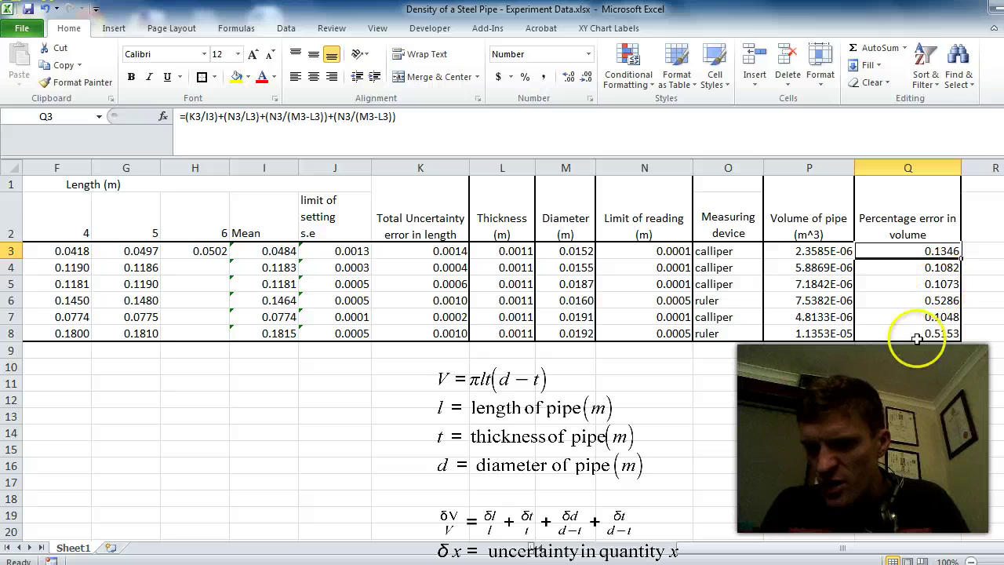
# Inspect the cells referenced by specimen 4's Percentage error in volume formula in Q6
pyautogui.press('Down')
pyautogui.press('Down')
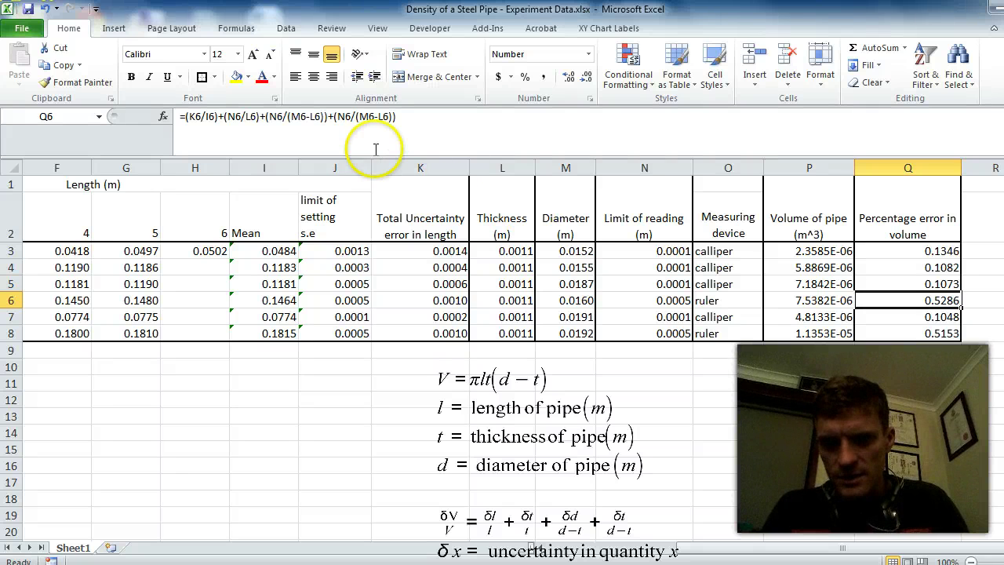
pyautogui.click(383, 117)
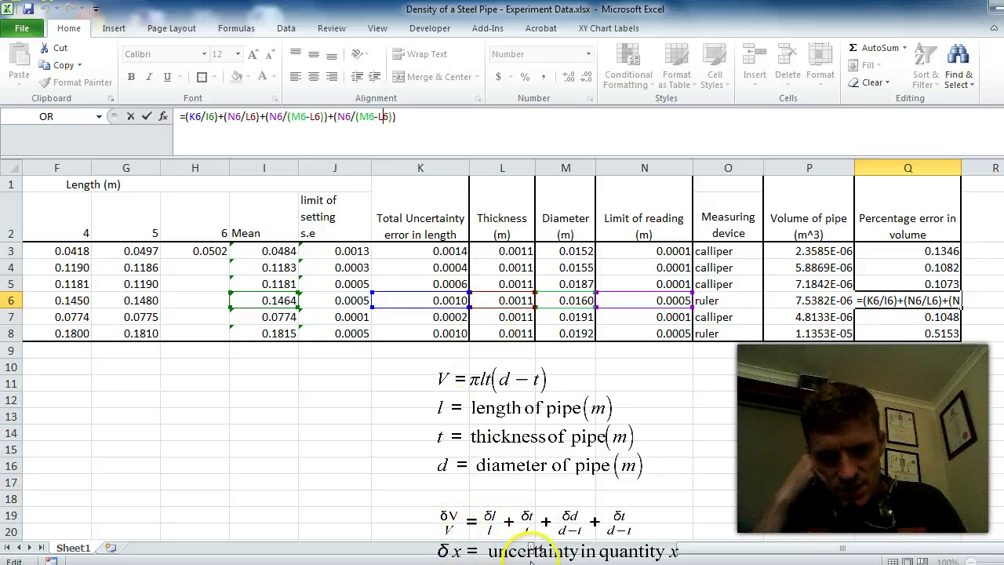
# Enlarge the block of volume and uncertainty equations below the table slightly
pyautogui.click(514, 524)
pyautogui.moveTo(437, 366); pyautogui.dragTo(426, 361)
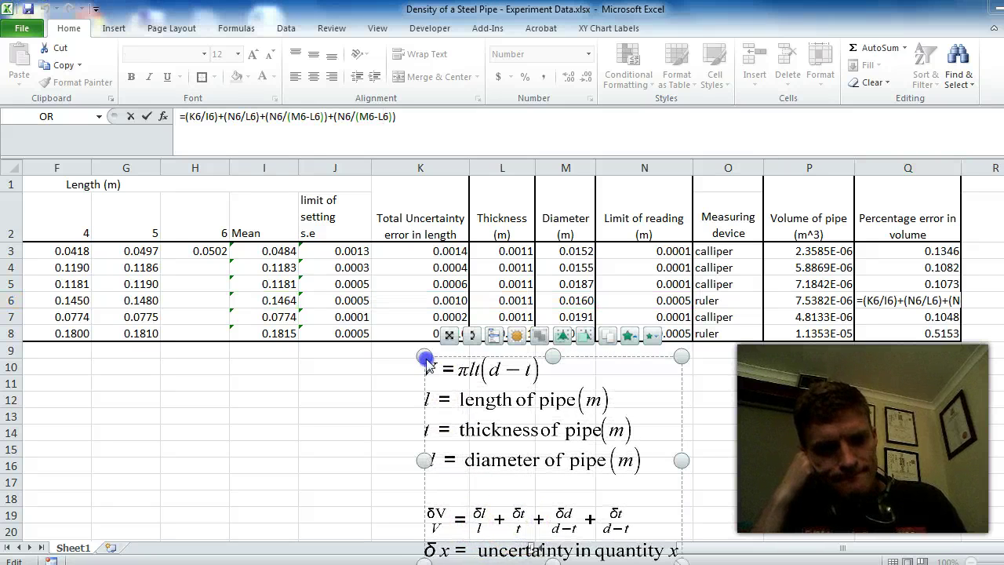
pyautogui.click(394, 452)
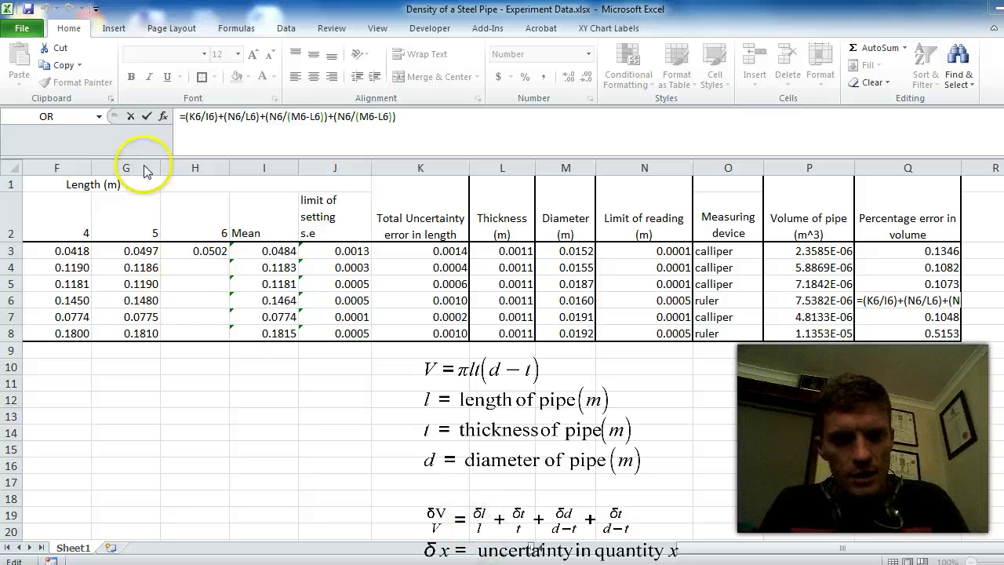
# Replace all three N6 references in specimen 4's percentage error formula in Q6 with N3, the calliper's limit of reading
pyautogui.click(382, 116)
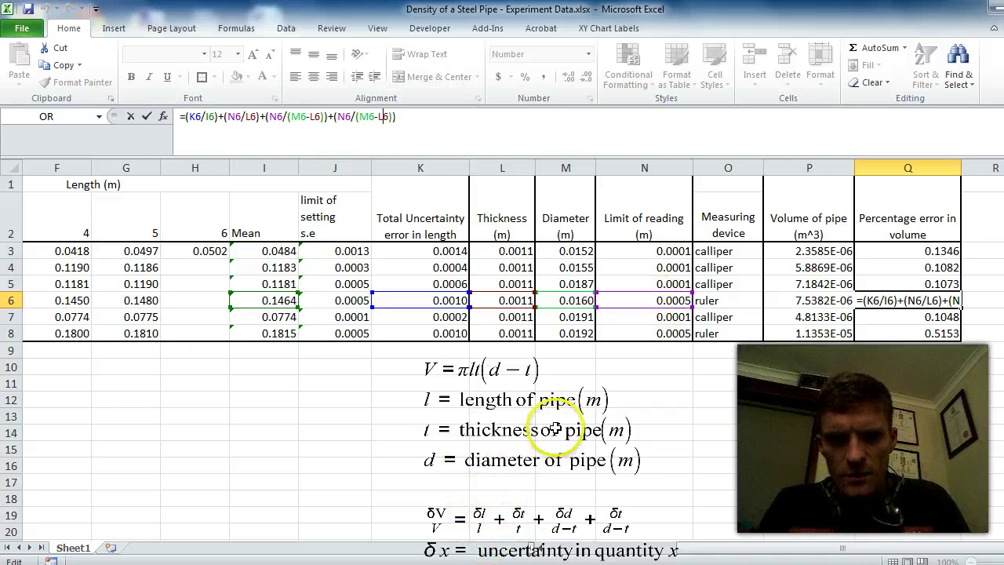
pyautogui.click(236, 117)
pyautogui.click(228, 117)
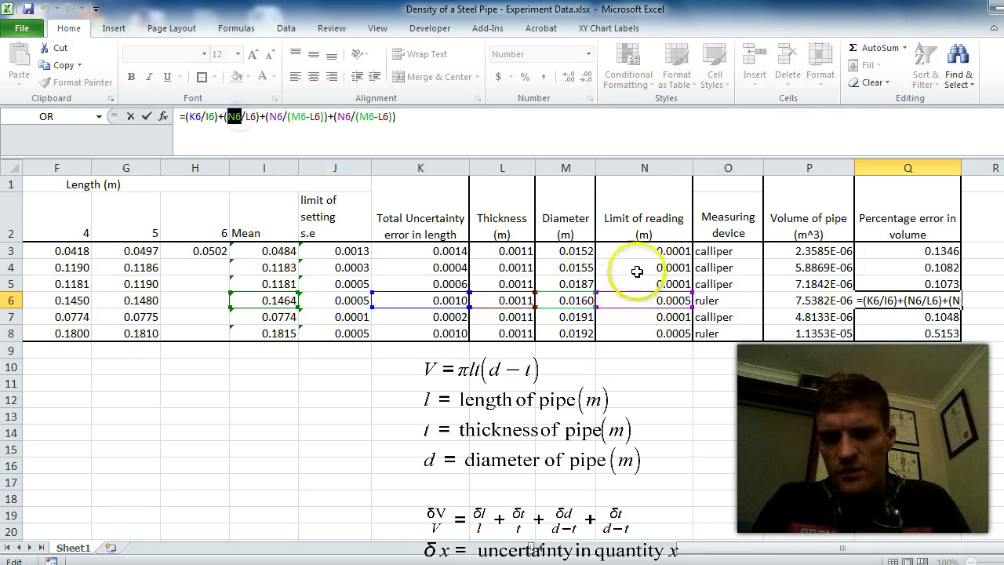
pyautogui.click(654, 252)
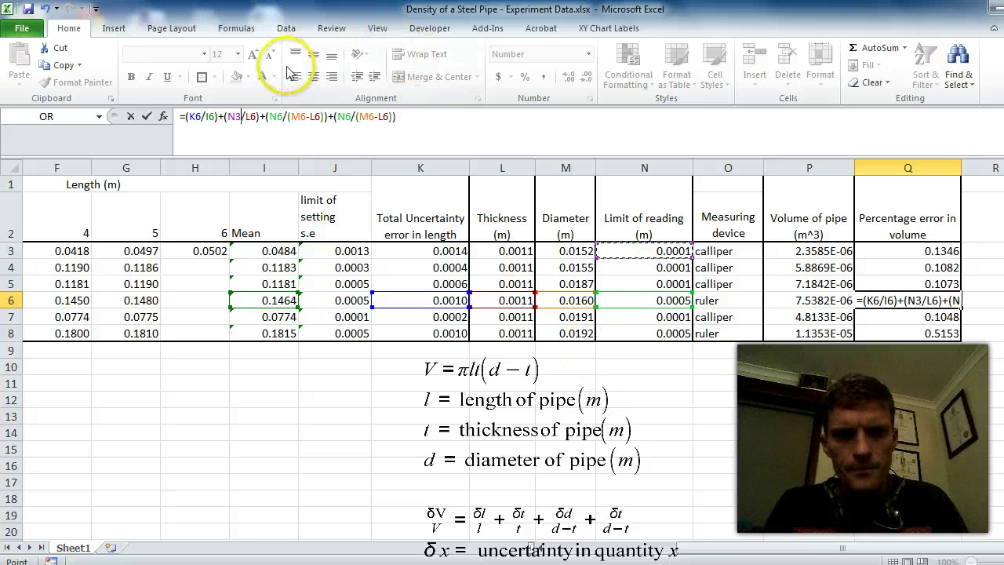
pyautogui.hotkey('ctrl', 'z')
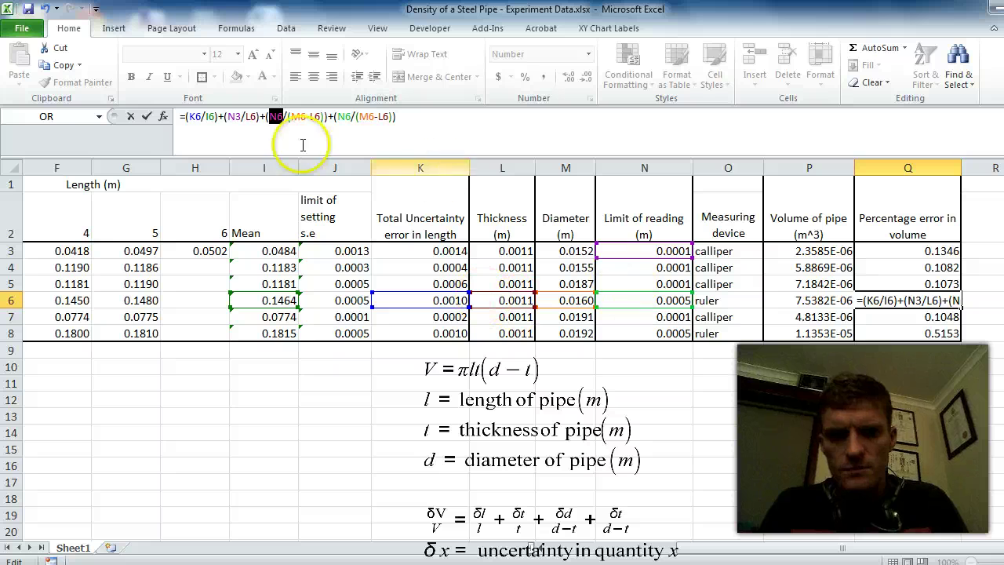
pyautogui.click(621, 251)
pyautogui.moveTo(332, 116); pyautogui.dragTo(338, 116)
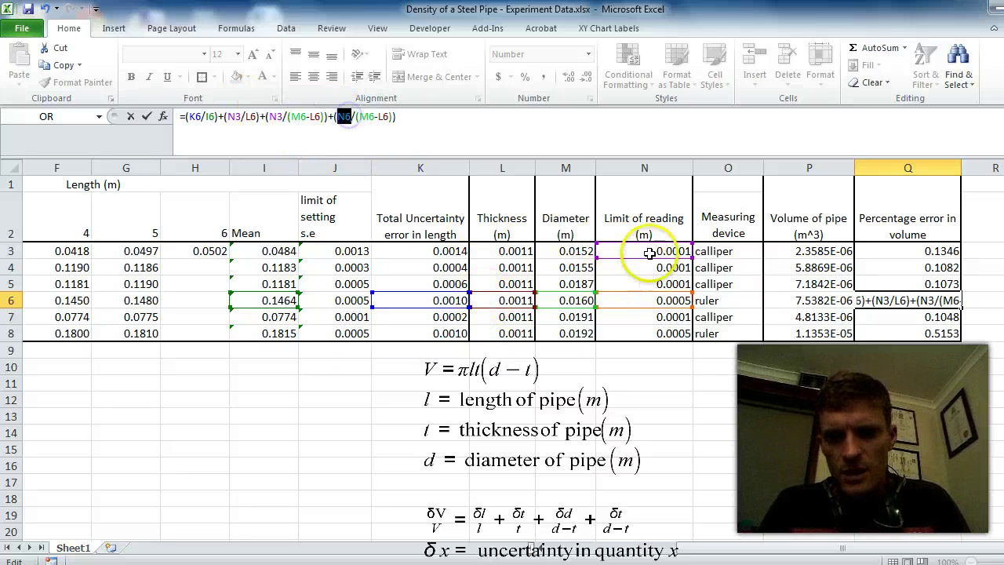
pyautogui.press('Return')
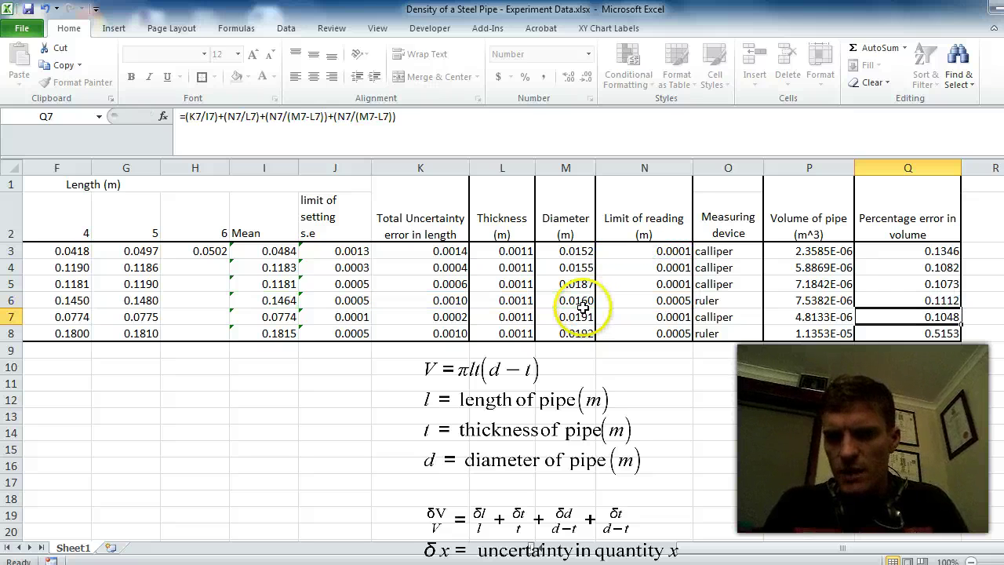
pyautogui.press('Up')
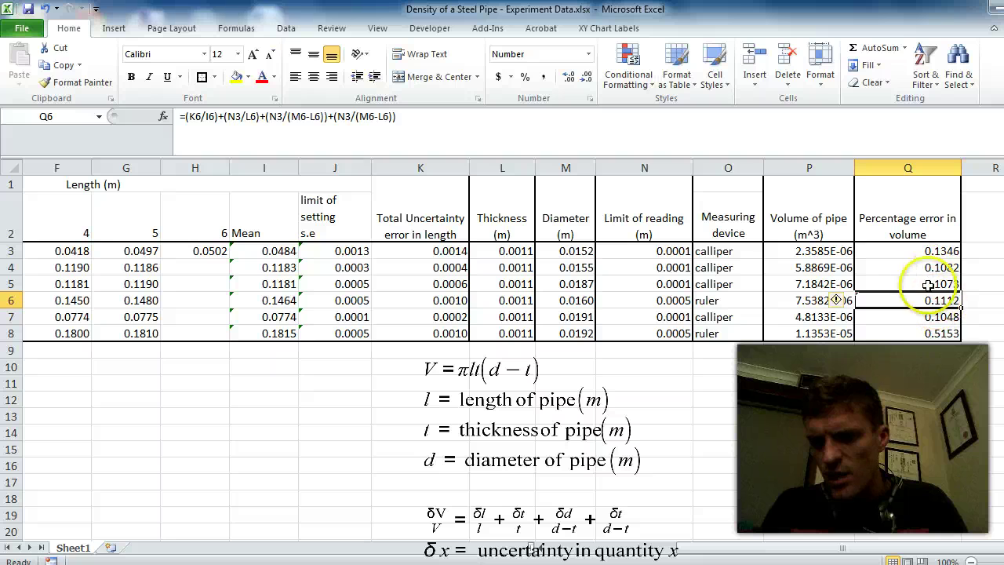
# Replace all three N8 references in specimen 6's percentage error formula in Q8 with N7, the calliper's limit of reading
pyautogui.click(929, 334)
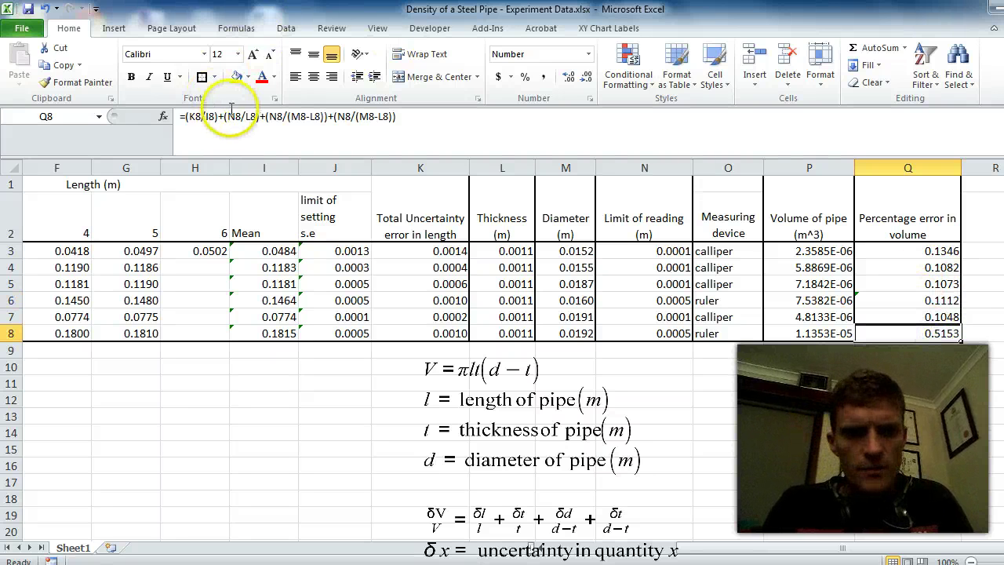
pyautogui.click(229, 138)
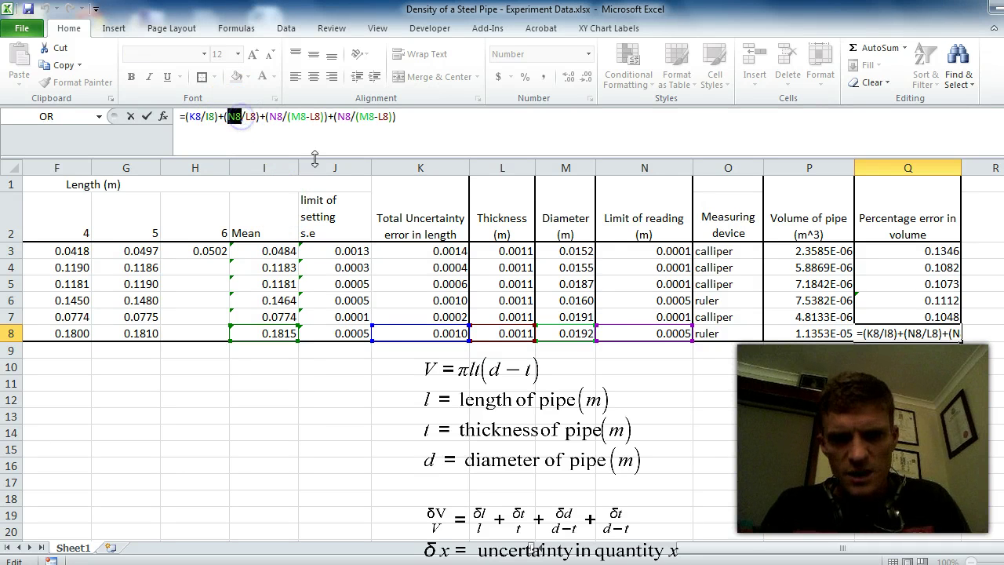
pyautogui.click(666, 316)
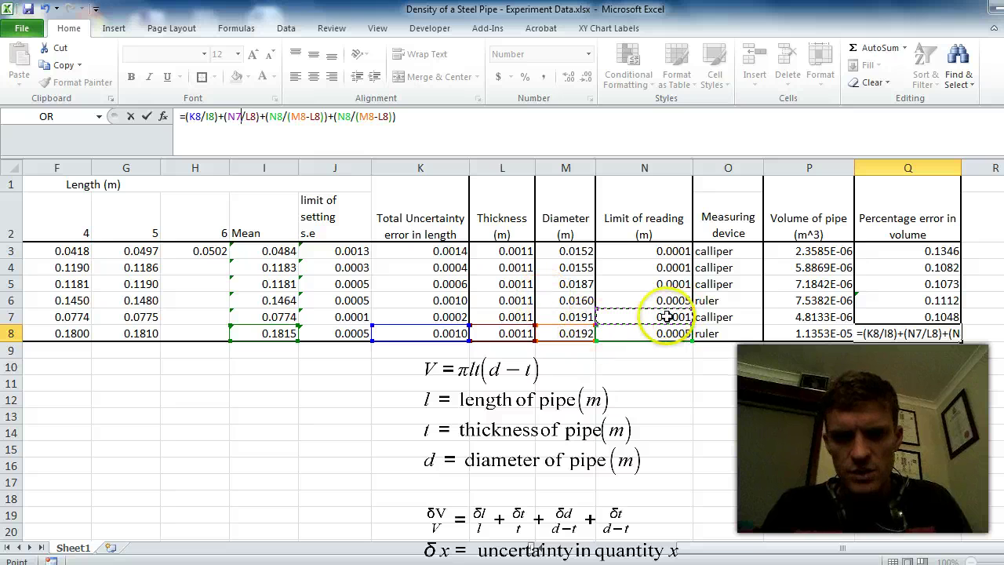
pyautogui.doubleClick(275, 116)
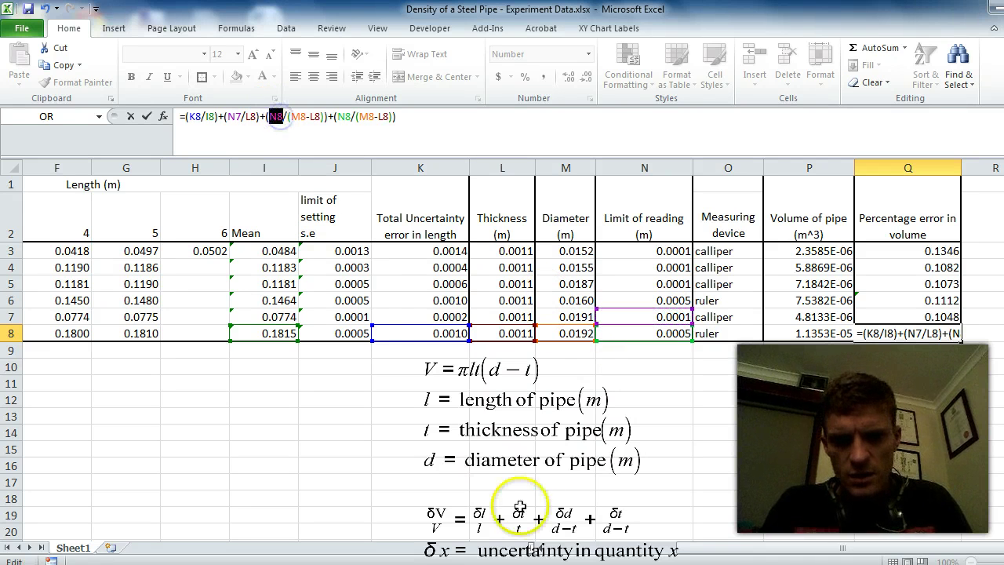
pyautogui.click(643, 333)
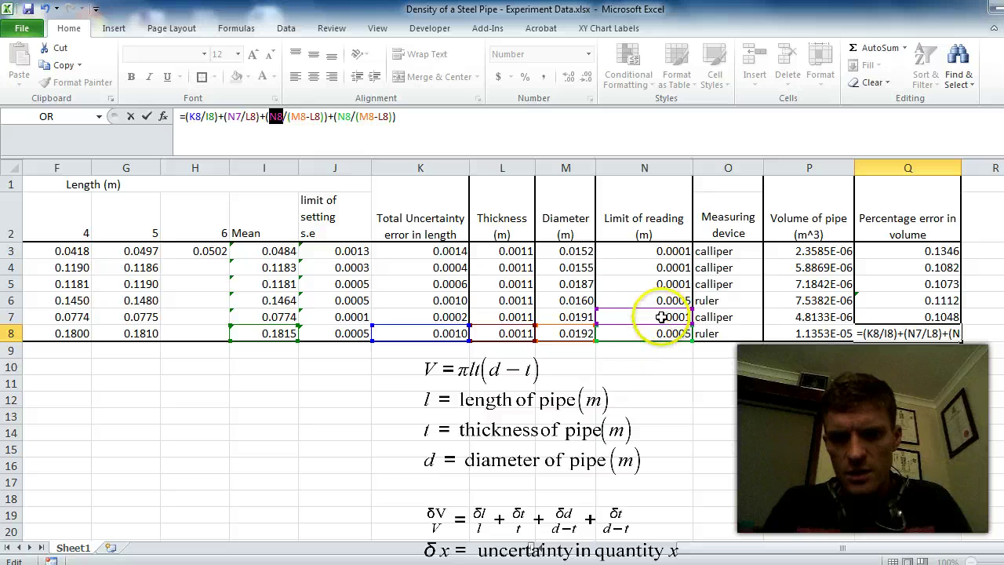
pyautogui.click(661, 316)
pyautogui.doubleClick(339, 116)
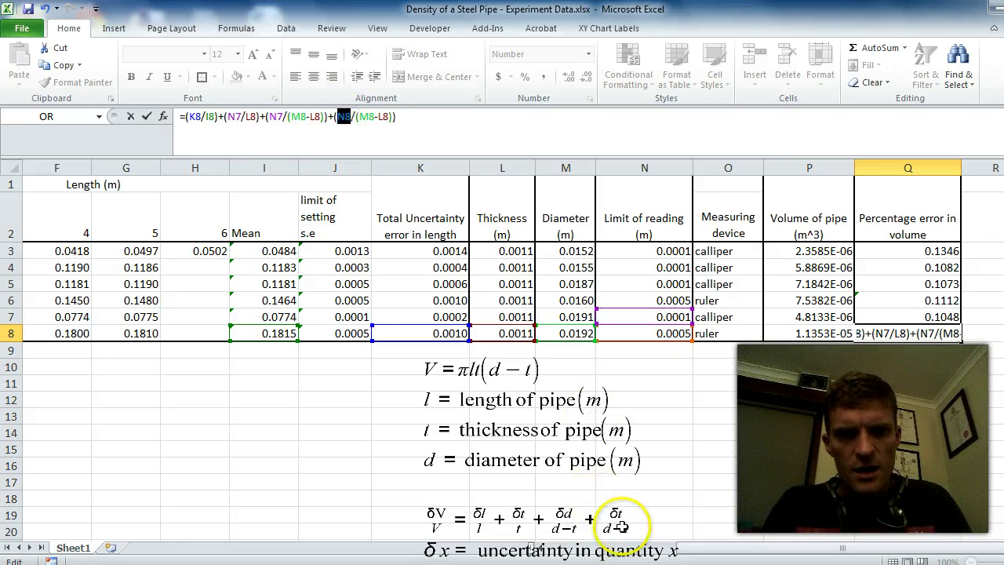
pyautogui.click(673, 317)
pyautogui.press('Return')
pyautogui.press('Up')
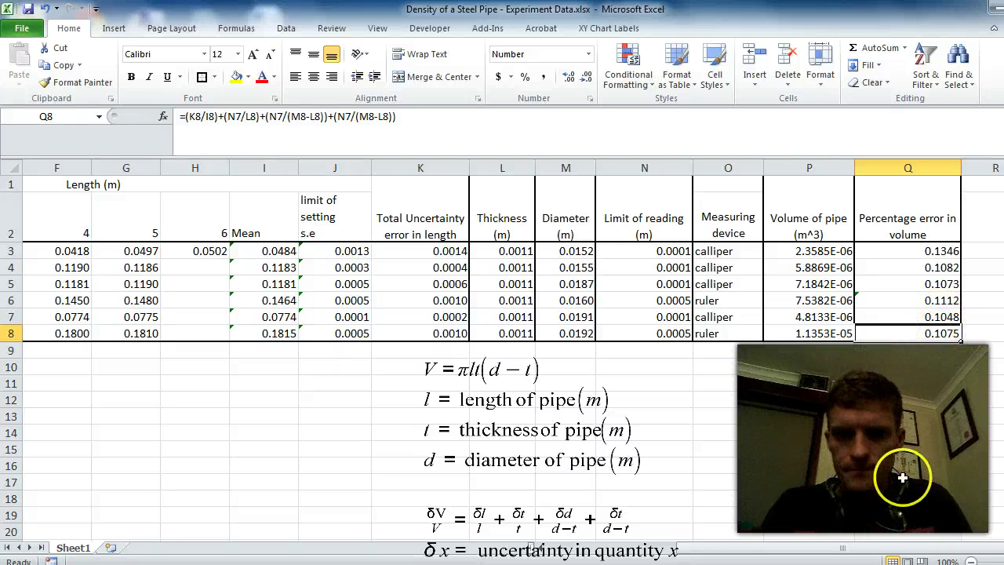
# Review specimen 6's entries in row 8 from the specimen number across to the percentage error in volume
pyautogui.press('Left')
pyautogui.press('Left')
pyautogui.press('Left')
pyautogui.press('Left')
pyautogui.press('Left')
pyautogui.press('Left')
pyautogui.press('Left')
pyautogui.press('Left')
pyautogui.press('Left')
pyautogui.press('Left')
pyautogui.press('Left')
pyautogui.press('Left')
pyautogui.press('Left')
pyautogui.press('Left')
pyautogui.press('Left')
pyautogui.press('Left')
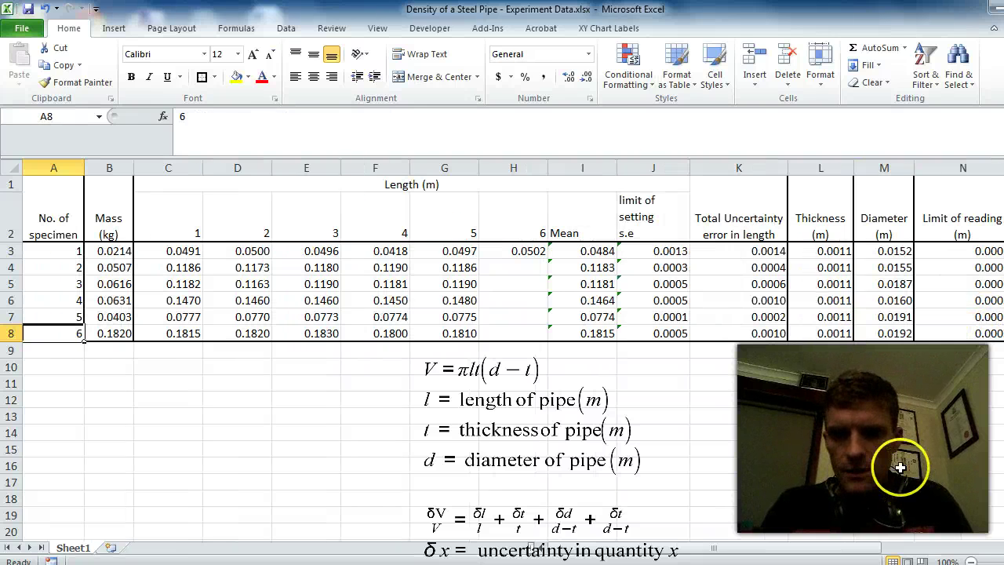
pyautogui.press('Right')
pyautogui.press('Right')
pyautogui.press('Right')
pyautogui.press('Right')
pyautogui.press('Right')
pyautogui.press('Right')
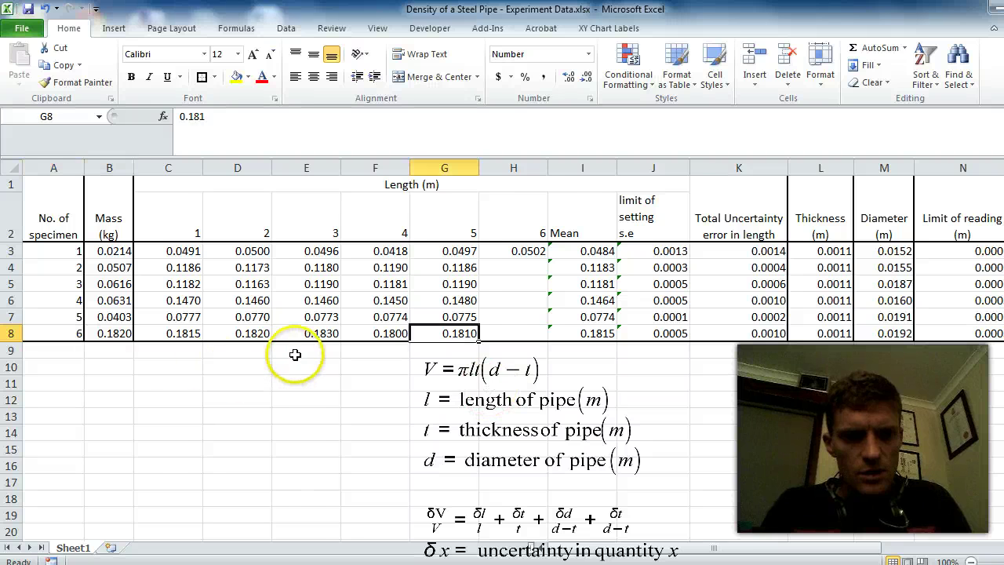
pyautogui.press('Right')
pyautogui.press('Right')
pyautogui.press('Right')
pyautogui.press('Right')
pyautogui.press('Right')
pyautogui.press('Right')
pyautogui.press('Right')
pyautogui.press('Right')
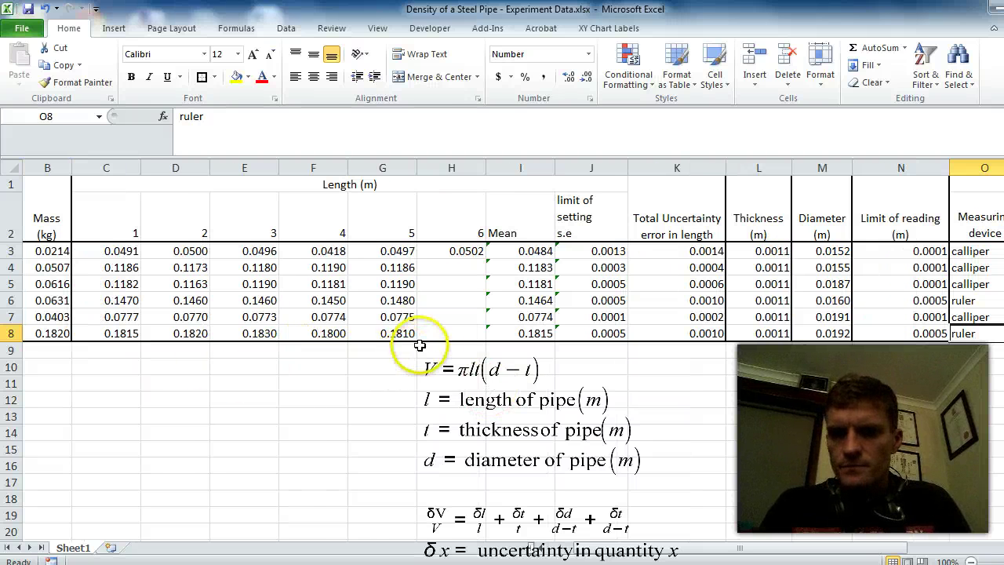
pyautogui.press('Right')
pyautogui.press('Right')
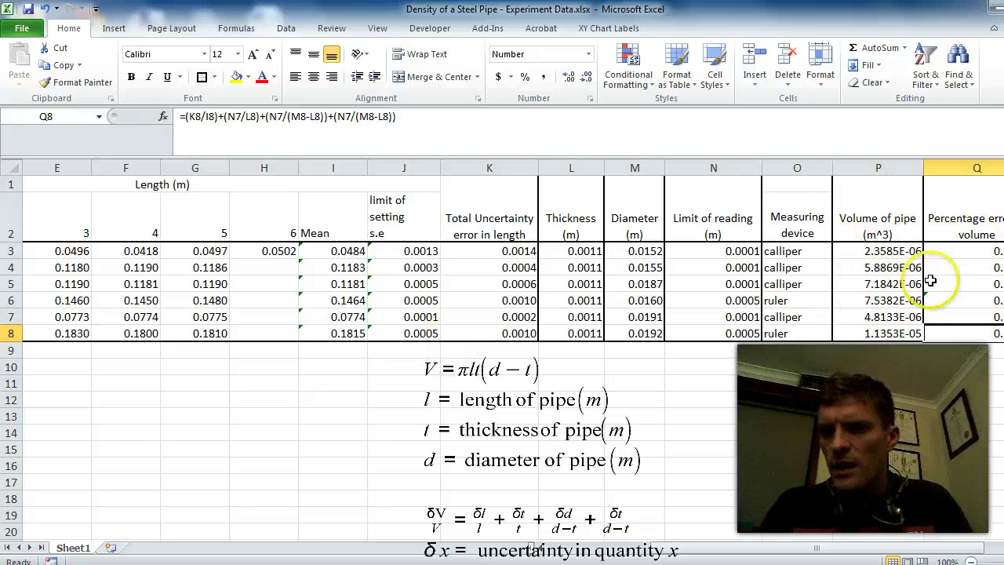
# Insert a blank column C between the Mass column and the first length reading
pyautogui.press('Left')
pyautogui.press('Left')
pyautogui.press('Left')
pyautogui.press('Left')
pyautogui.press('Left')
pyautogui.press('Left')
pyautogui.press('Left')
pyautogui.press('Left')
pyautogui.press('Left')
pyautogui.press('Left')
pyautogui.press('Left')
pyautogui.press('Left')
pyautogui.press('Left')
pyautogui.press('Left')
pyautogui.press('Left')
pyautogui.press('Left')
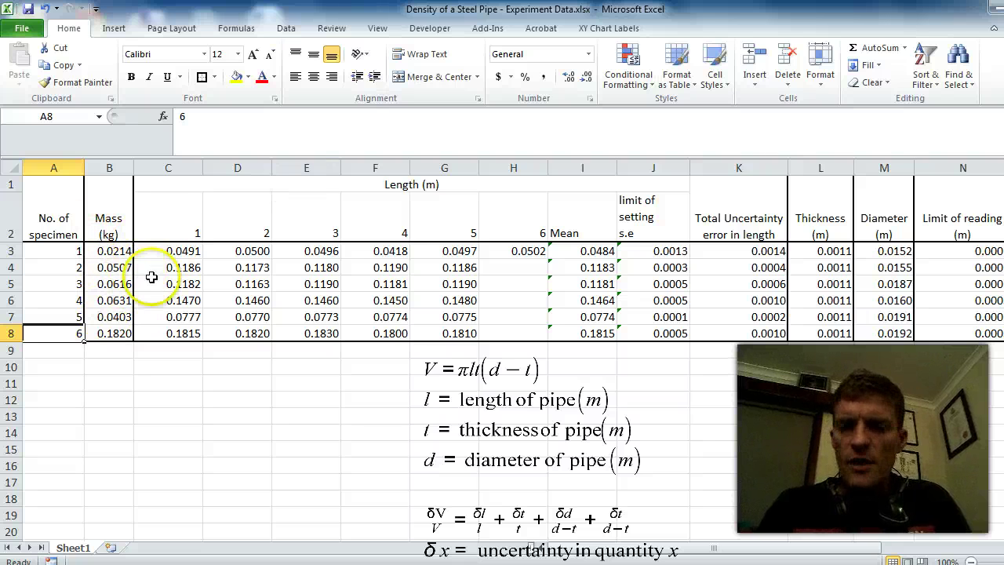
pyautogui.click(149, 168)
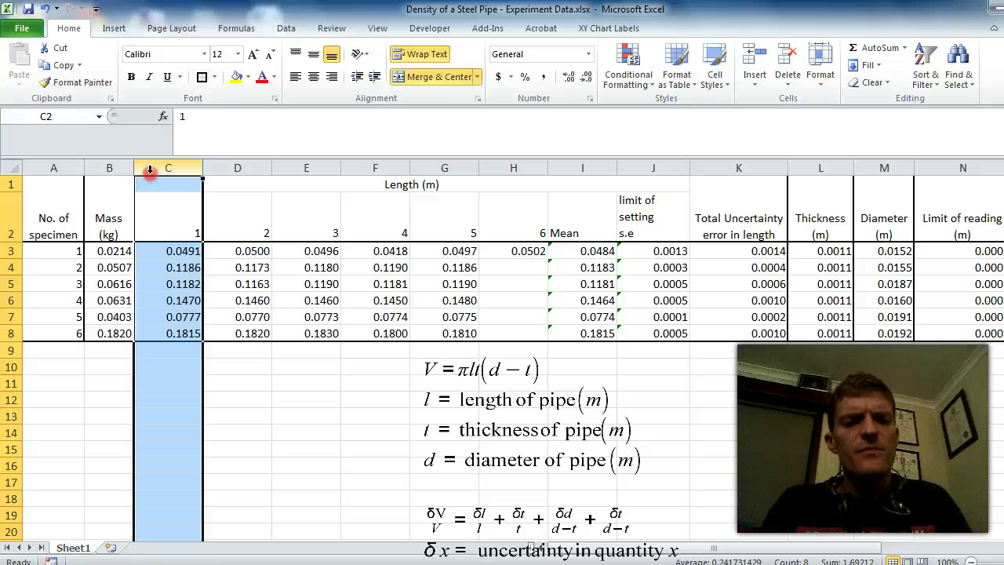
pyautogui.rightClick(149, 171)
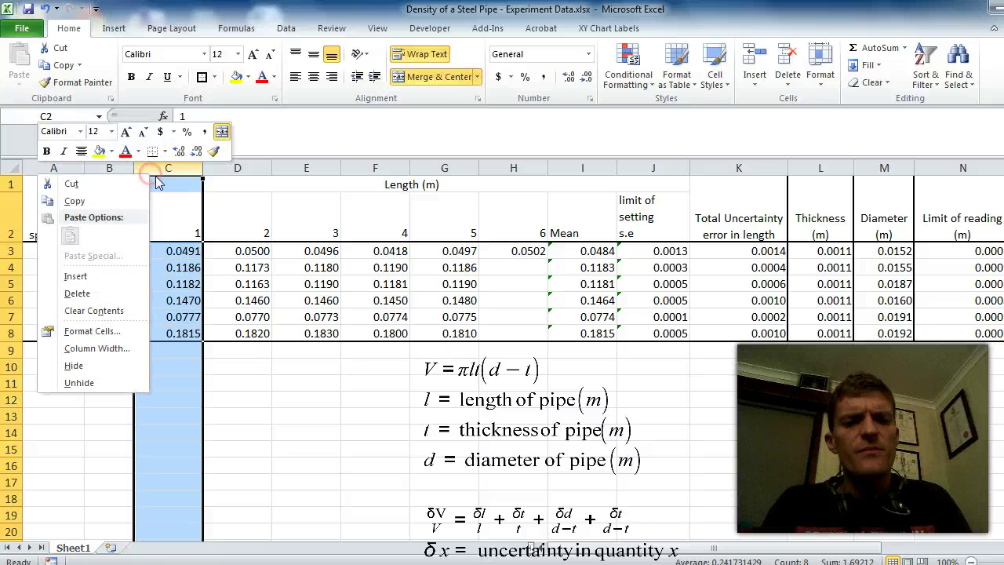
pyautogui.click(77, 277)
pyautogui.click(223, 417)
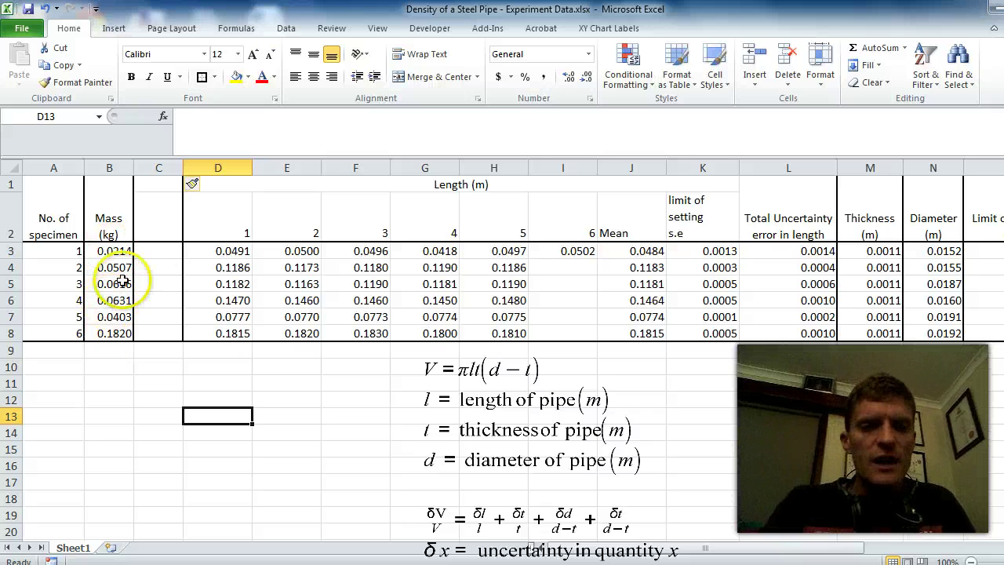
# Enter the heading "limit of reading" in C2 of the blank column beside Mass
pyautogui.click(156, 233)
pyautogui.write('limit of reading')
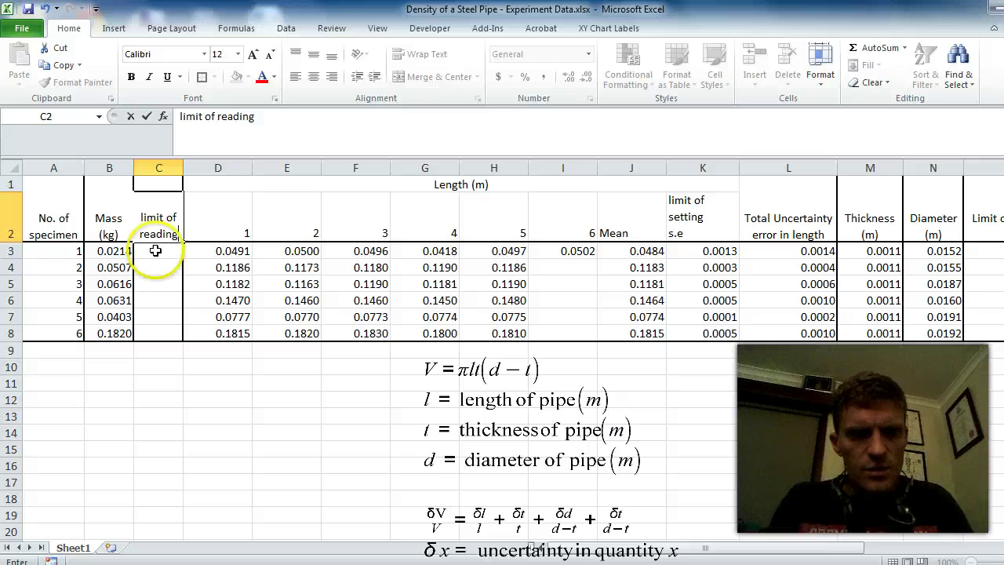
pyautogui.click(158, 261)
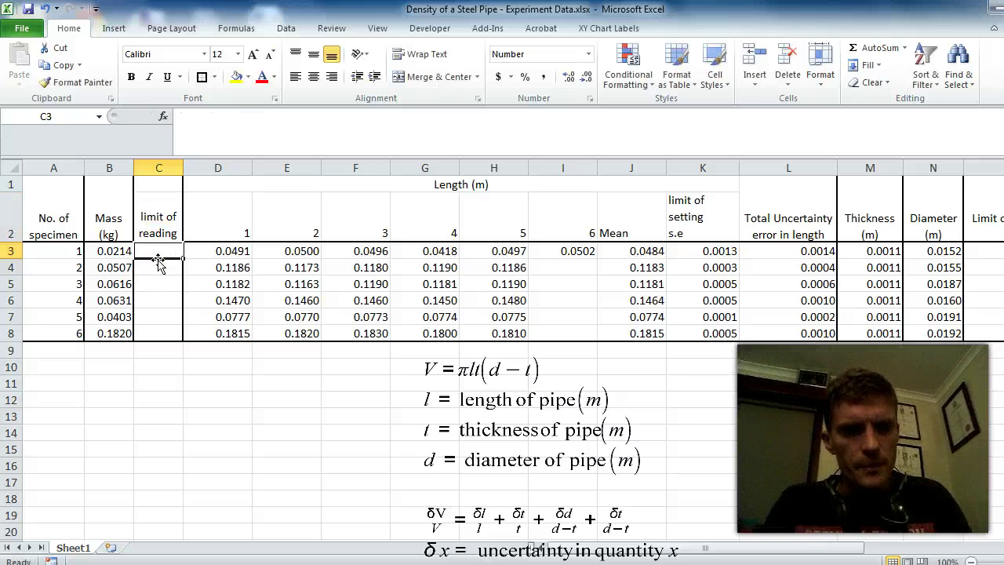
# Enter 0.00005 in C3 as the limit of reading for specimen 1's mass
pyautogui.press('Left')
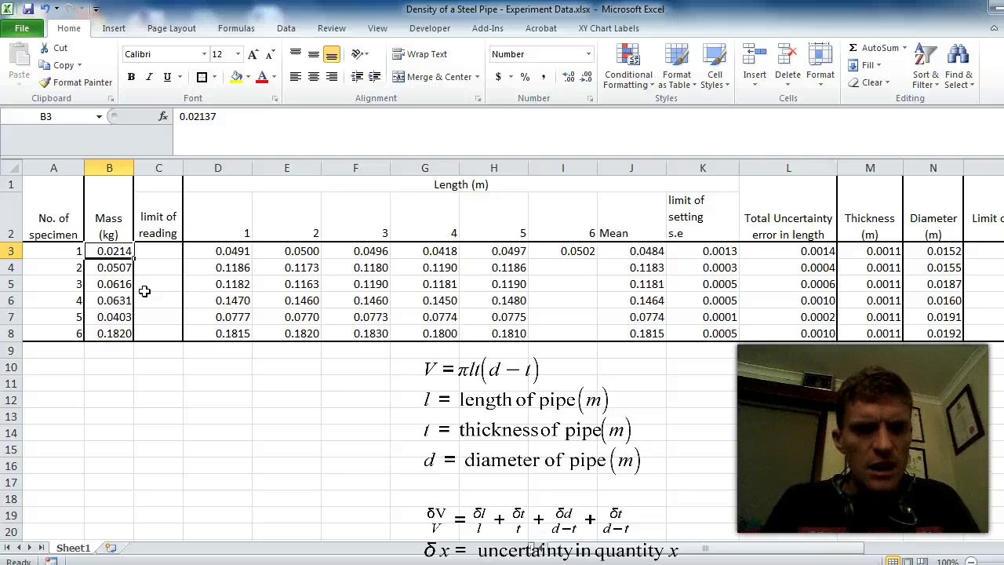
pyautogui.press('Right')
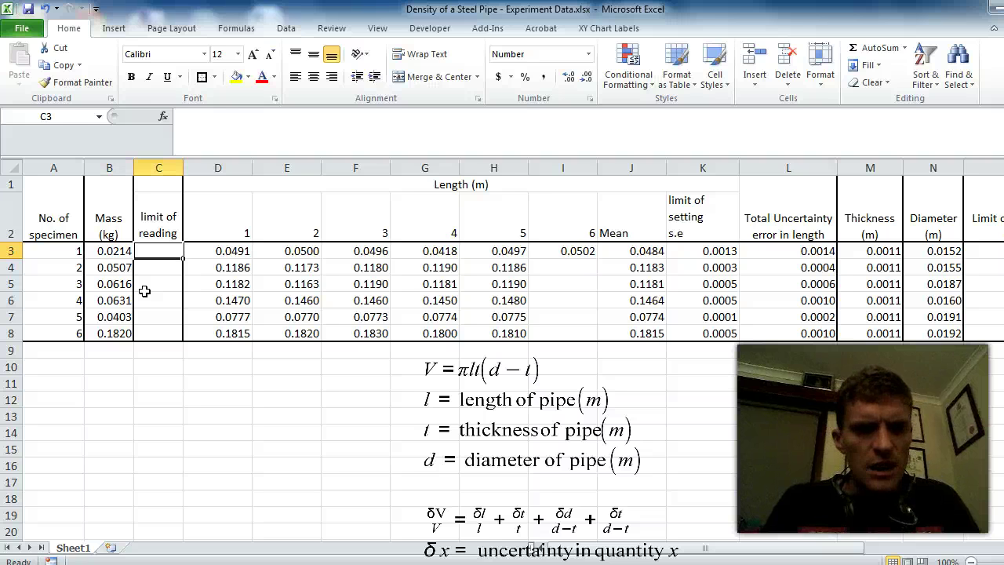
pyautogui.write('0.00005')
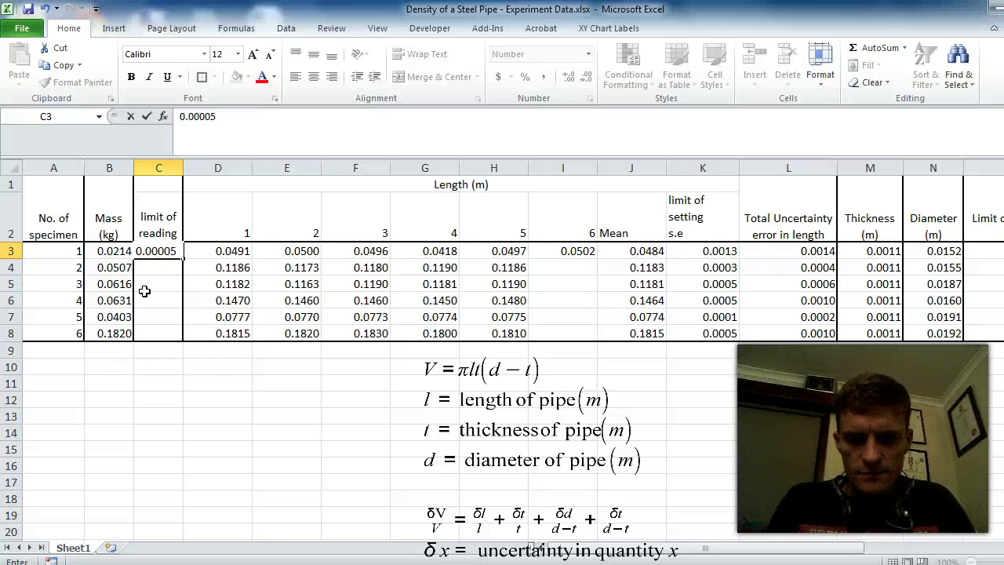
pyautogui.press('Return')
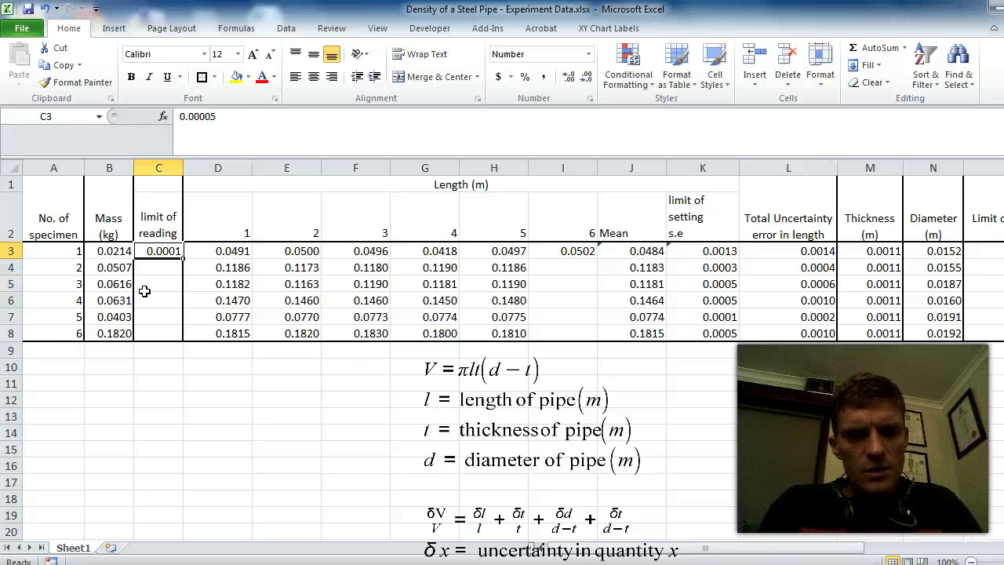
pyautogui.click(161, 411)
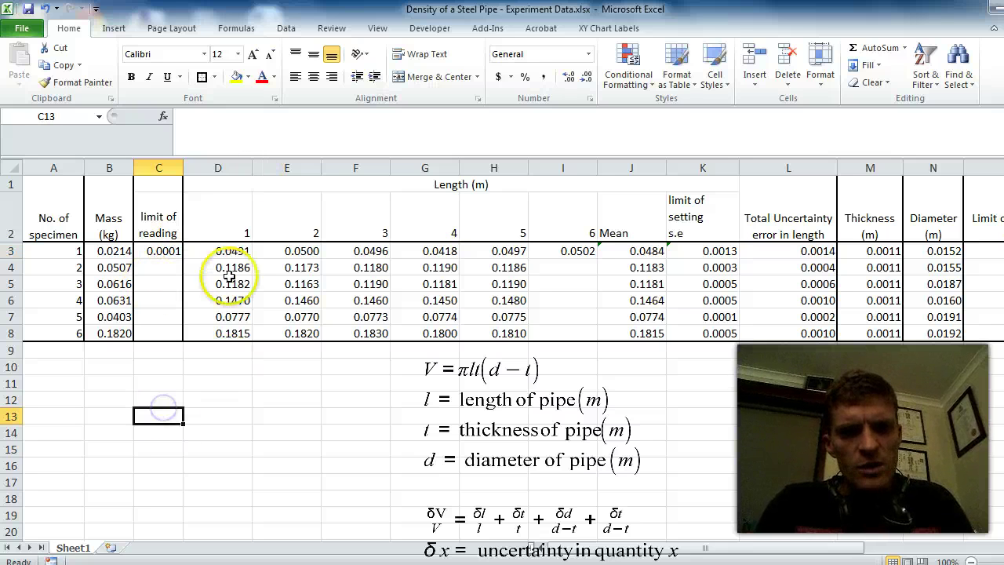
# Copy the mass limit of reading from C3 down to the other specimens in C4:C8
pyautogui.click(165, 251)
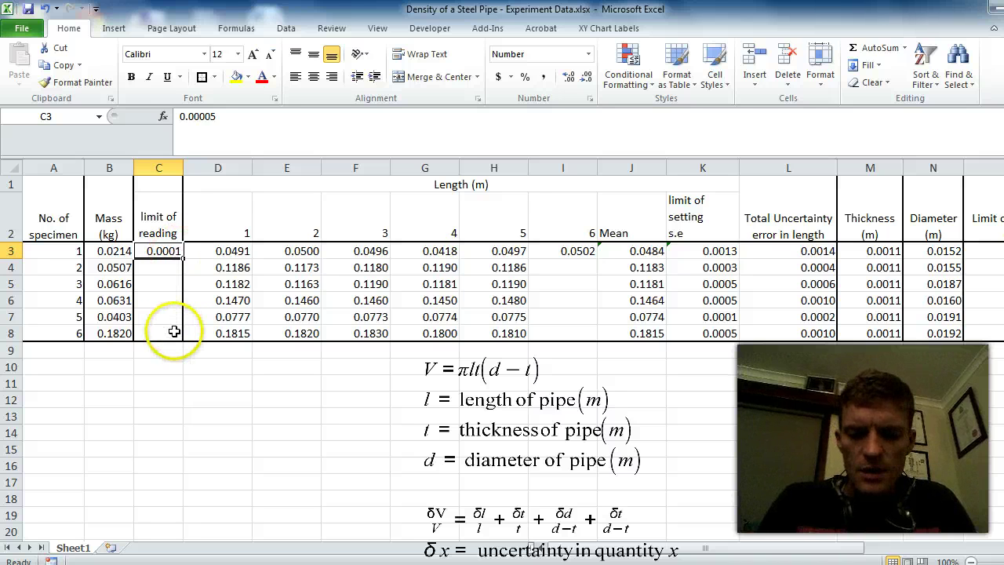
pyautogui.click(169, 251)
pyautogui.moveTo(183, 259); pyautogui.dragTo(174, 337)
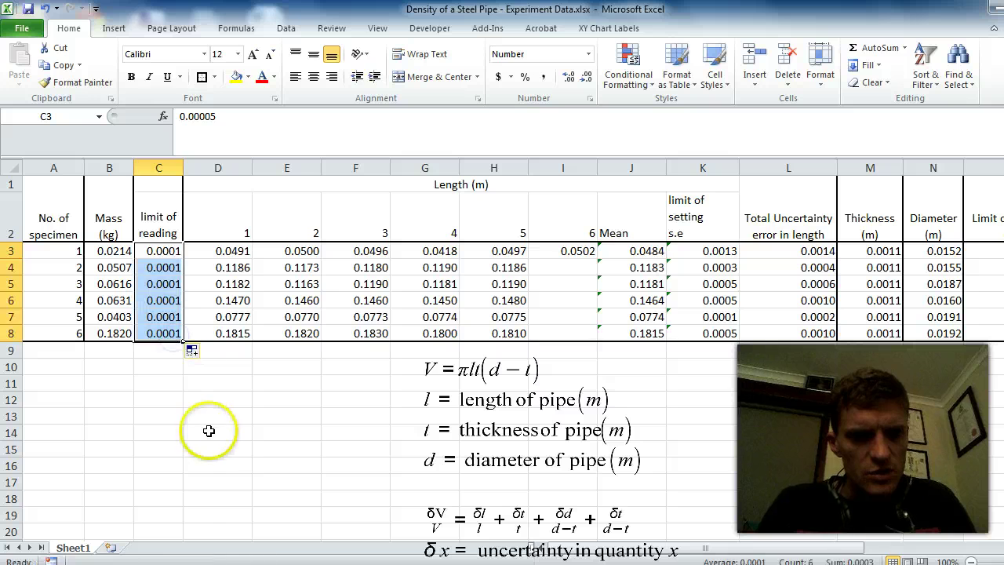
pyautogui.click(209, 431)
pyautogui.moveTo(157, 252); pyautogui.dragTo(161, 333)
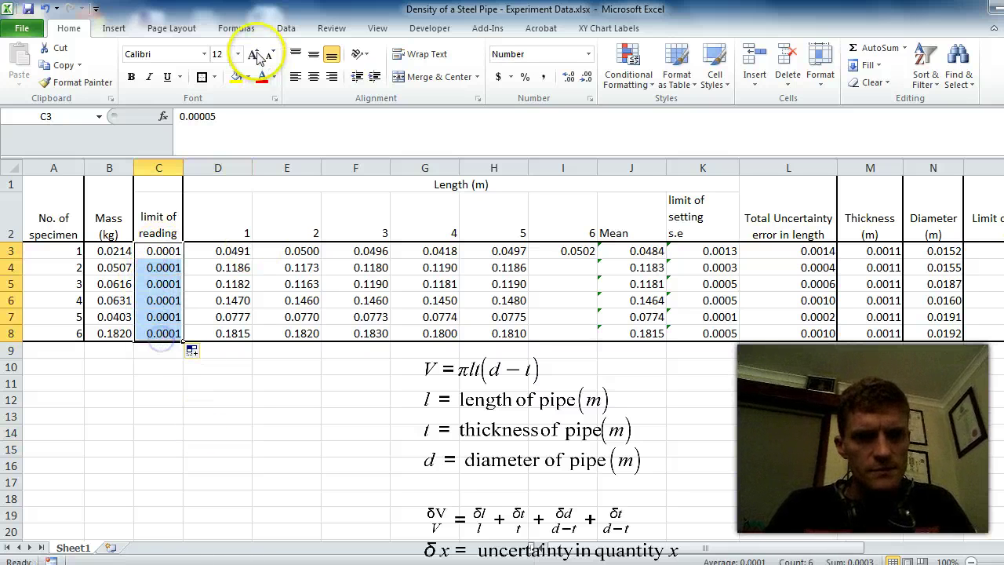
pyautogui.click(205, 350)
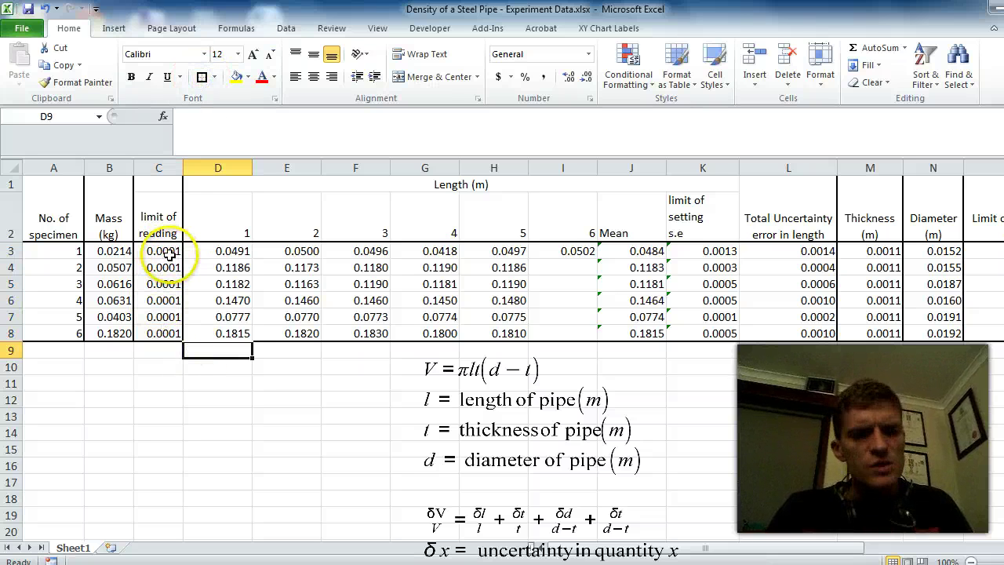
# Calculate the relative error of specimen 6's mass in C9 with the formula =C8/B8, and clear that trial result
pyautogui.click(159, 354)
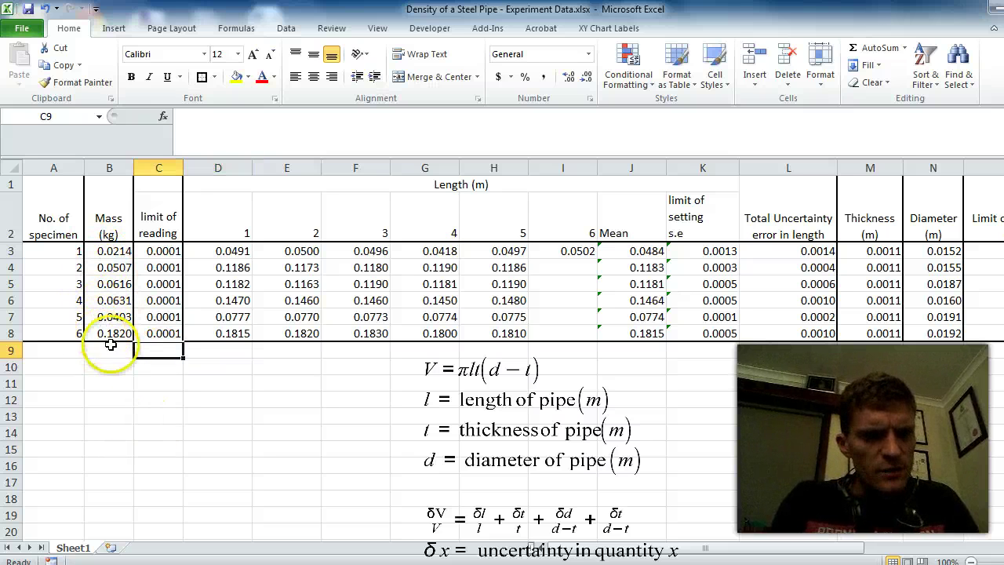
pyautogui.write('=')
pyautogui.click(159, 333)
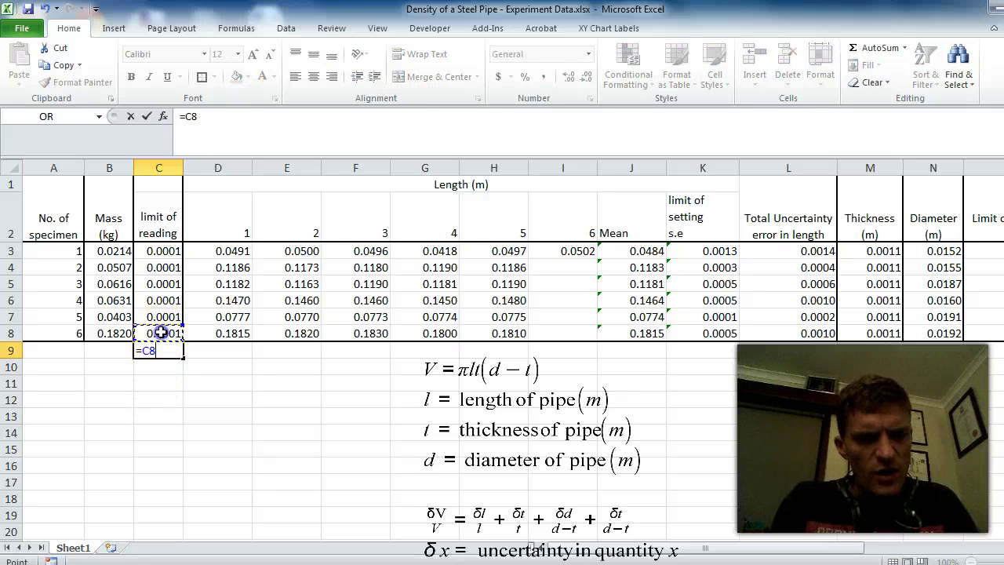
pyautogui.click(109, 334)
pyautogui.write('/')
pyautogui.click(109, 334)
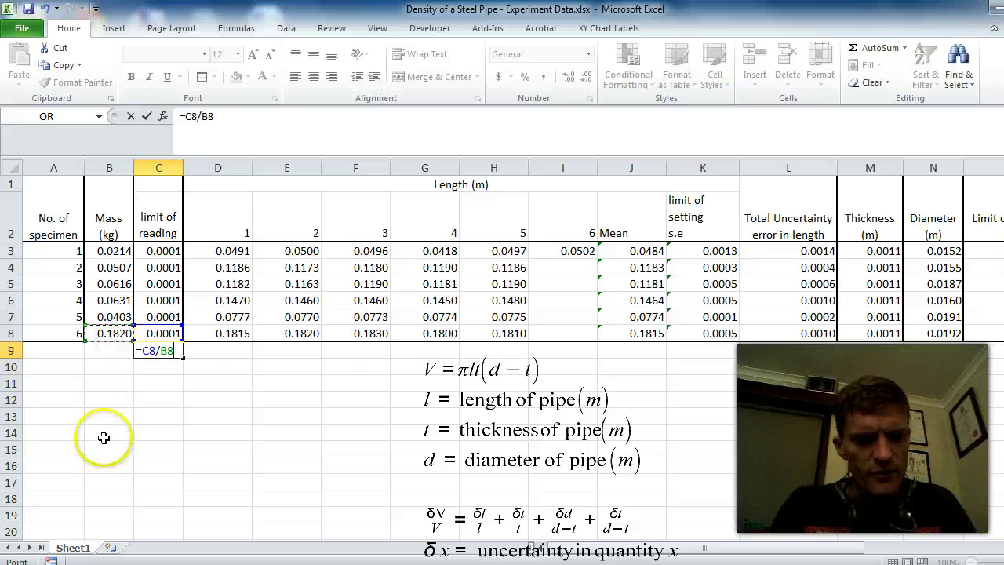
pyautogui.press('Return')
pyautogui.press('Up')
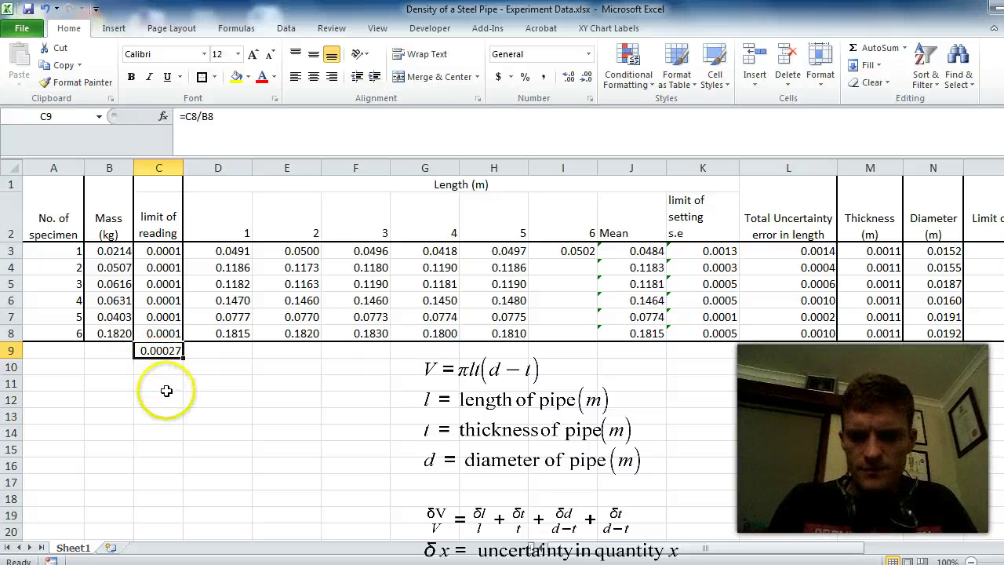
pyautogui.press('Up')
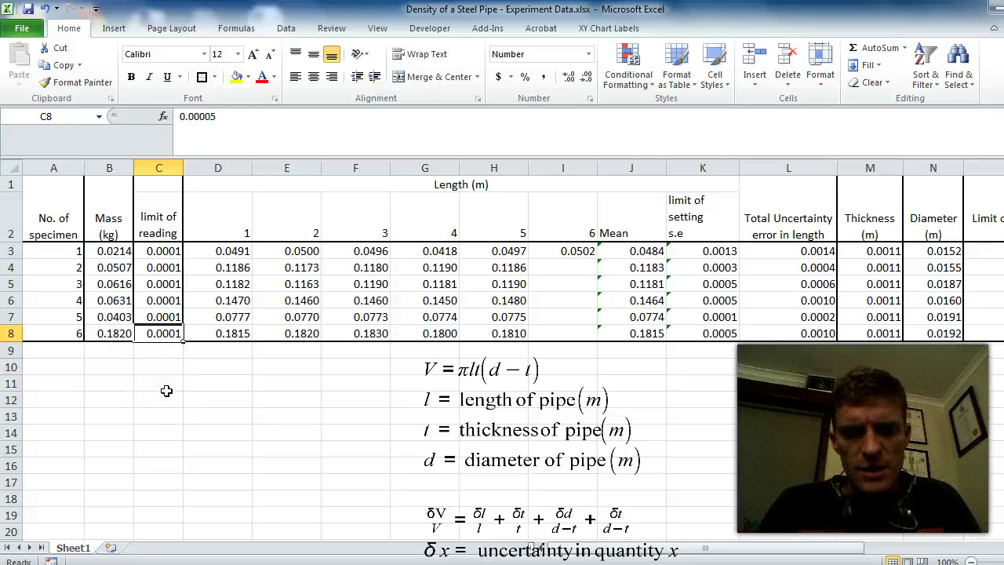
pyautogui.press('Down')
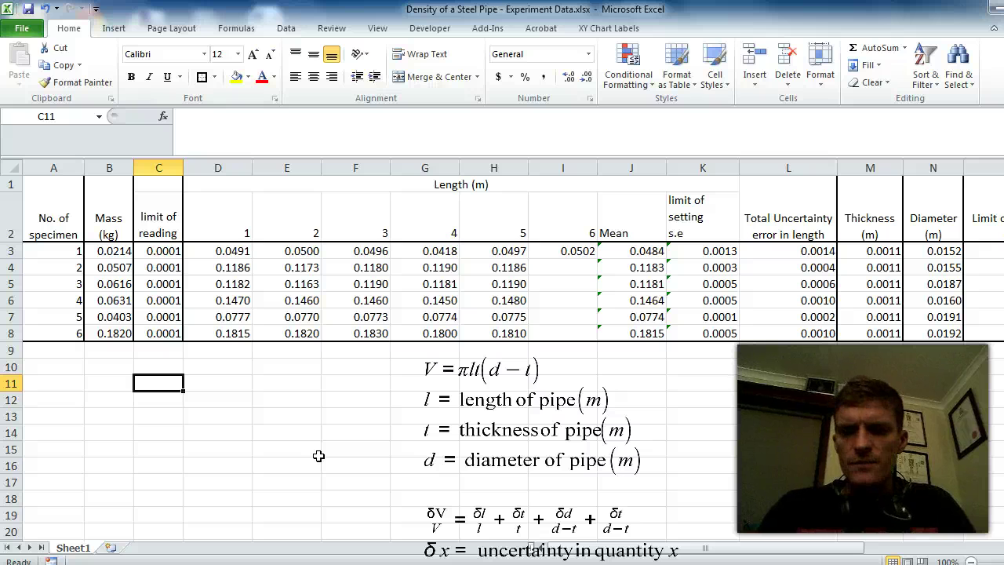
# Narrow the limit of setting column K and the limit of reading column O to fit their contents more tightly
pyautogui.moveTo(738, 169); pyautogui.dragTo(720, 172)
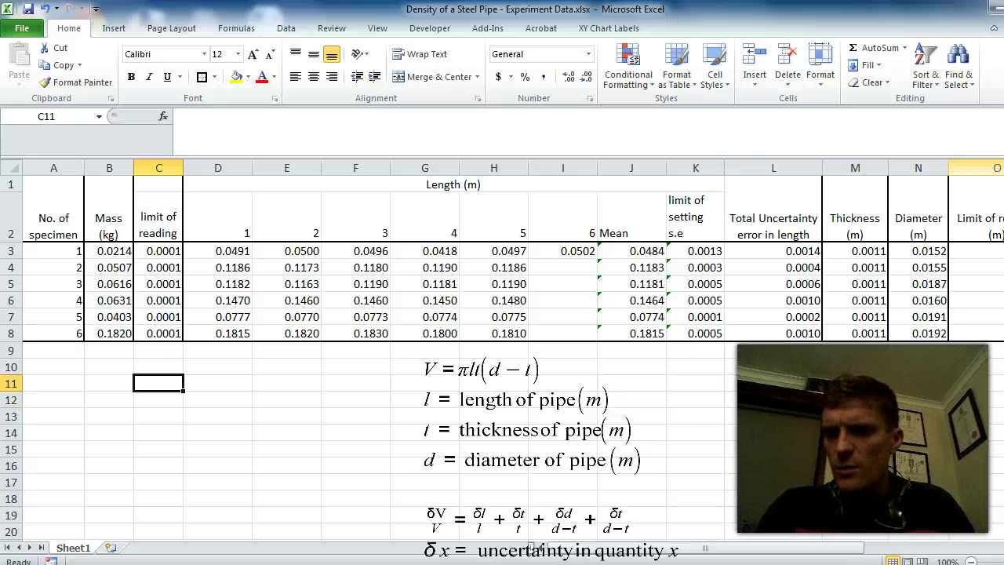
pyautogui.click(800, 278)
pyautogui.press('Right')
pyautogui.press('Right')
pyautogui.press('Right')
pyautogui.press('Right')
pyautogui.press('Right')
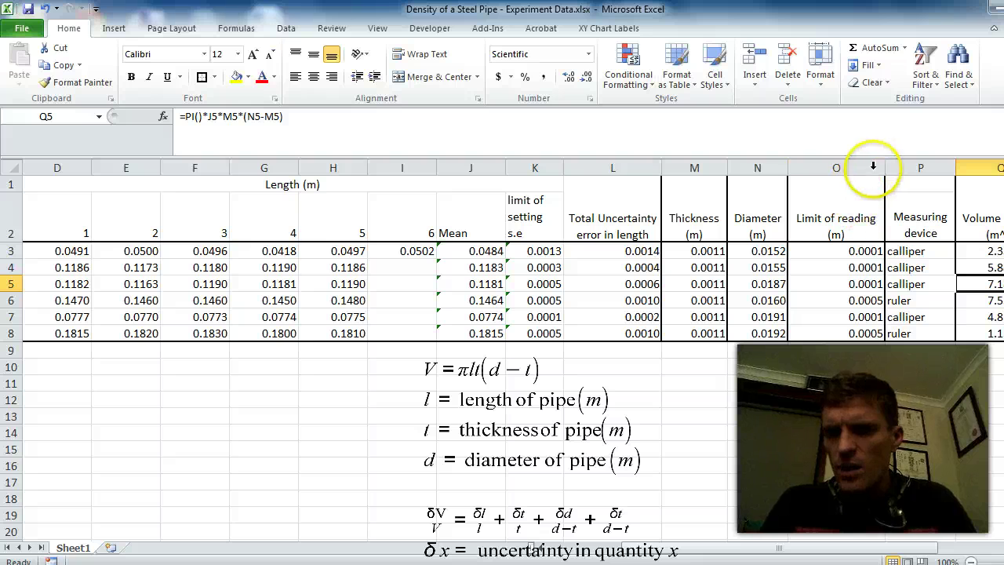
pyautogui.moveTo(886, 167); pyautogui.dragTo(868, 167)
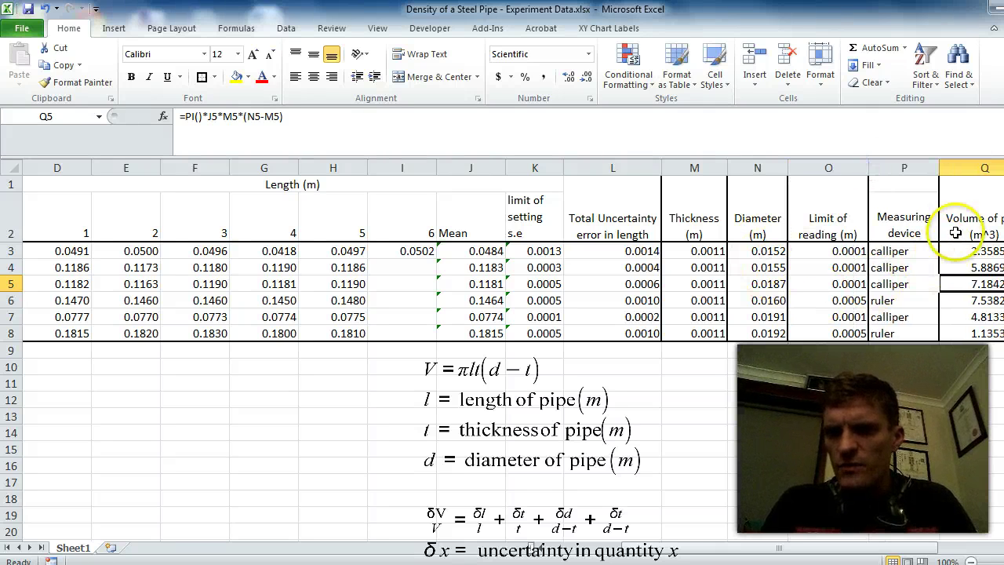
# Review the completed table across all columns, from the specimen numbers and masses to the percentage error in volume
pyautogui.press('Left')
pyautogui.press('Left')
pyautogui.press('Left')
pyautogui.press('Left')
pyautogui.press('Left')
pyautogui.press('Left')
pyautogui.press('Left')
pyautogui.press('Left')
pyautogui.press('Left')
pyautogui.press('Left')
pyautogui.press('Left')
pyautogui.press('Left')
pyautogui.press('Left')
pyautogui.press('Left')
pyautogui.press('Left')
pyautogui.press('Left')
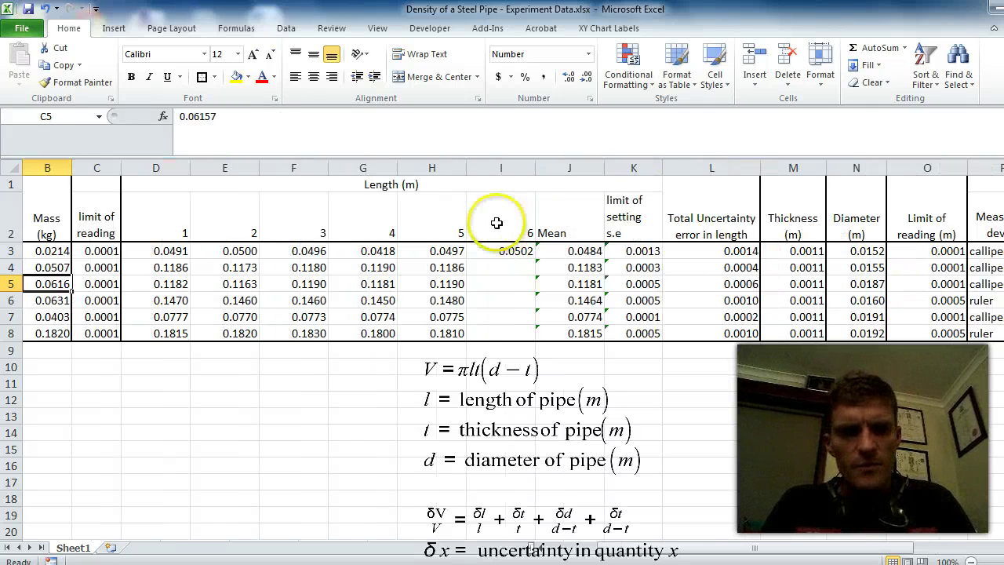
pyautogui.press('Right')
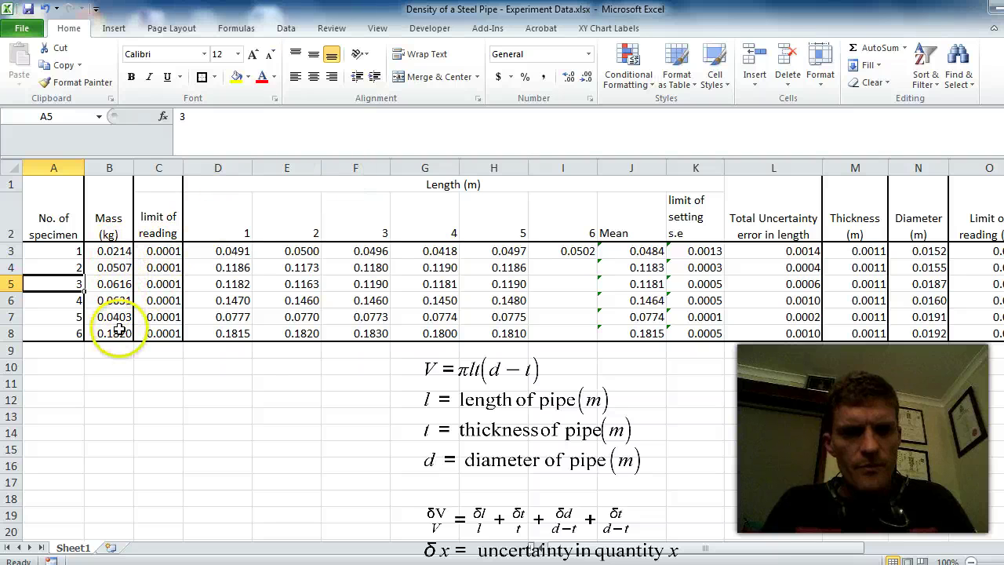
pyautogui.press('Right')
pyautogui.press('Right')
pyautogui.press('Right')
pyautogui.press('Right')
pyautogui.press('Right')
pyautogui.press('Right')
pyautogui.press('Right')
pyautogui.press('Right')
pyautogui.press('Right')
pyautogui.press('Right')
pyautogui.press('Right')
pyautogui.press('Right')
pyautogui.press('Right')
pyautogui.press('Right')
pyautogui.press('Right')
pyautogui.press('Right')
pyautogui.press('Right')
pyautogui.press('Right')
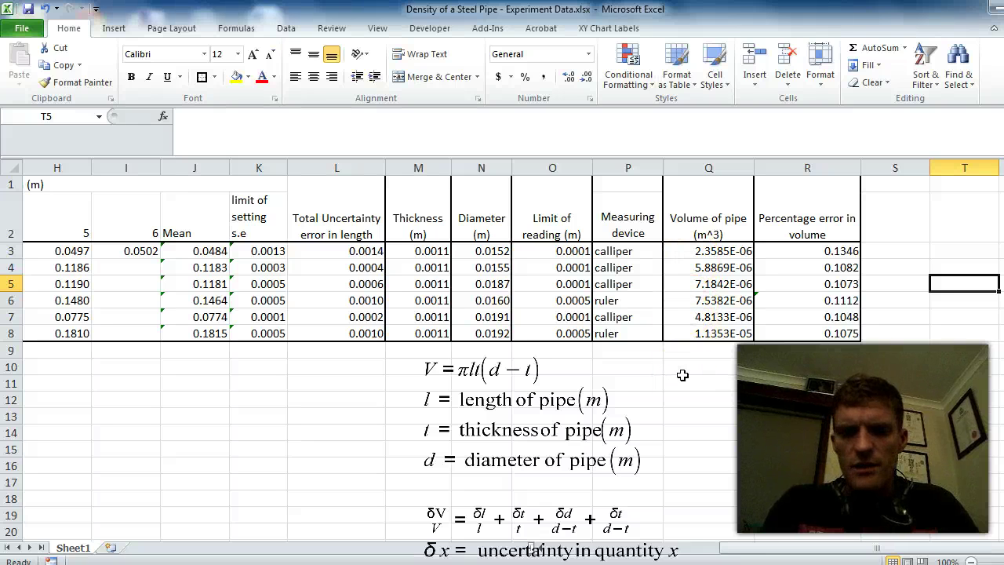
pyautogui.press('Left')
pyautogui.press('Left')
pyautogui.press('Left')
pyautogui.press('Left')
pyautogui.press('Left')
pyautogui.press('Left')
pyautogui.press('Left')
pyautogui.press('Left')
pyautogui.press('Left')
pyautogui.press('Left')
pyautogui.press('Left')
pyautogui.press('Left')
pyautogui.press('Left')
pyautogui.press('Left')
pyautogui.press('Left')
pyautogui.press('Left')
pyautogui.press('Left')
pyautogui.press('Left')
pyautogui.press('Left')
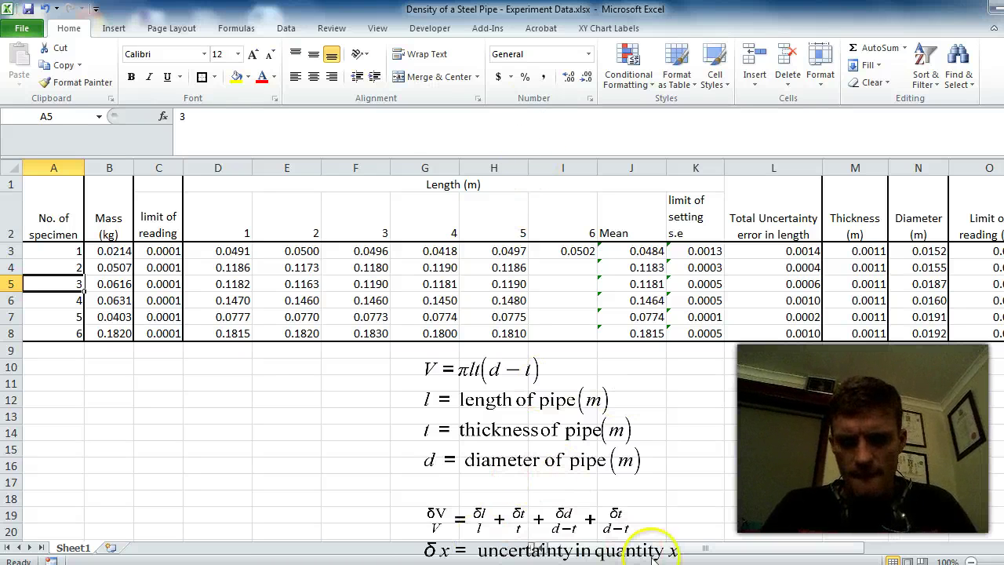
pyautogui.hotkey('alt', 'p')
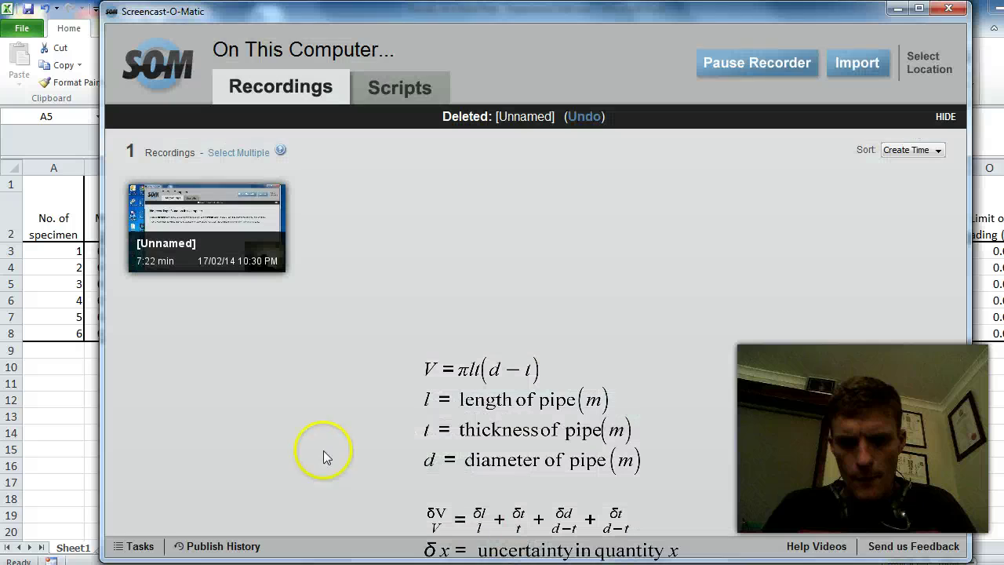